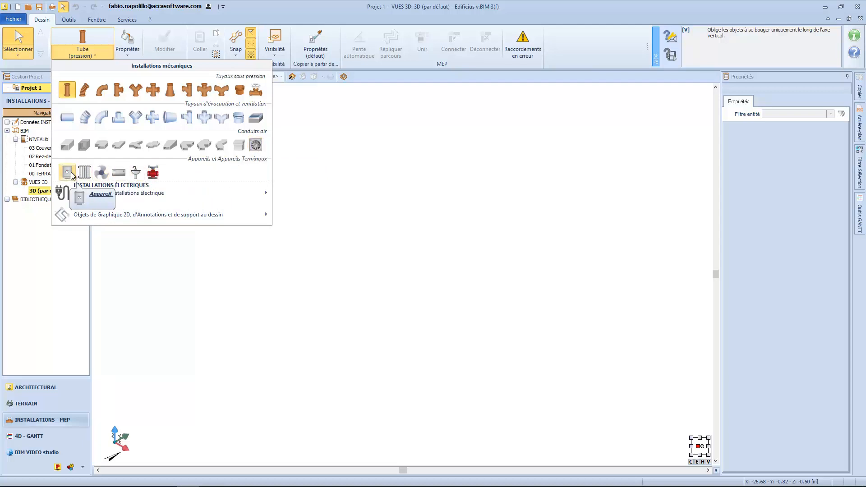
# Start a pressure-pipe accessory and create a new MEP object model for it with the parametric configurator.
pyautogui.moveTo(121, 191)
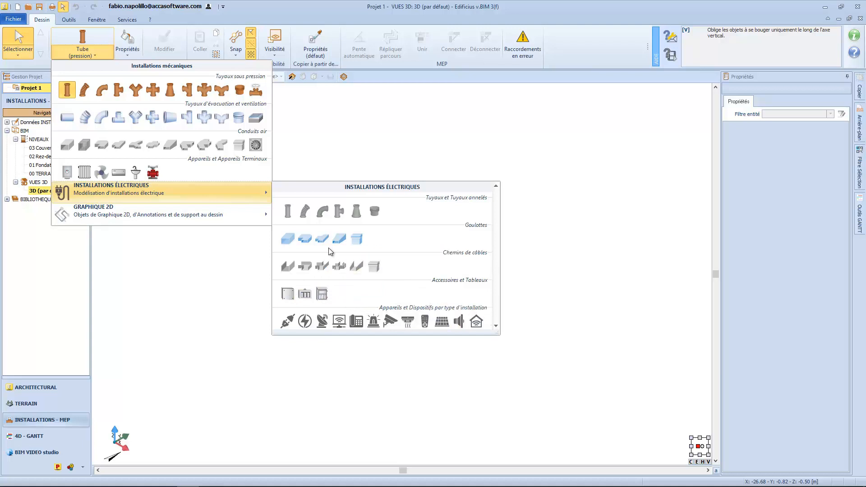
pyautogui.click(256, 91)
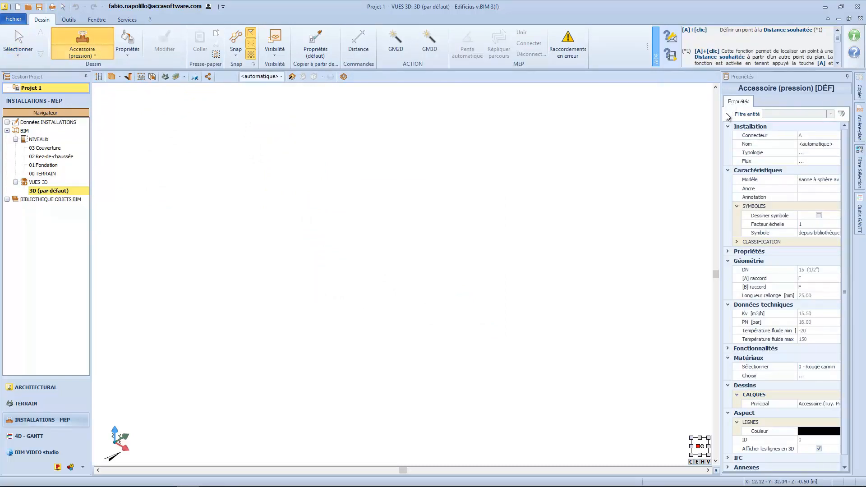
pyautogui.click(810, 180)
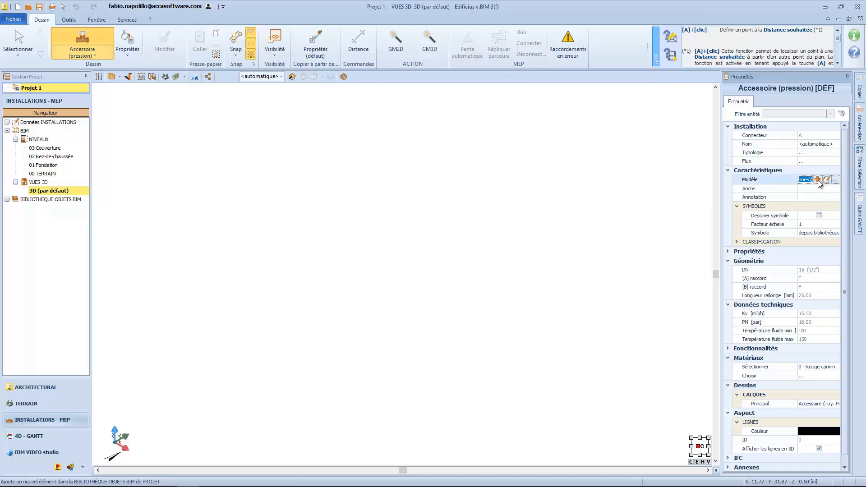
pyautogui.click(817, 179)
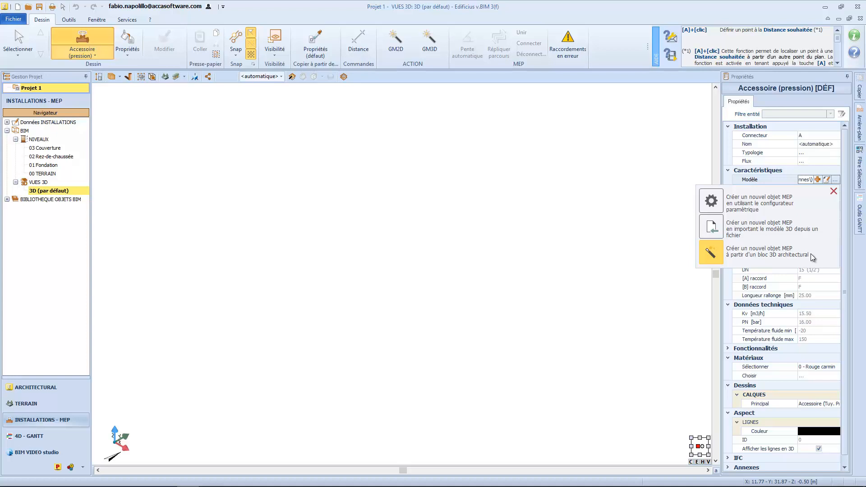
pyautogui.click(716, 203)
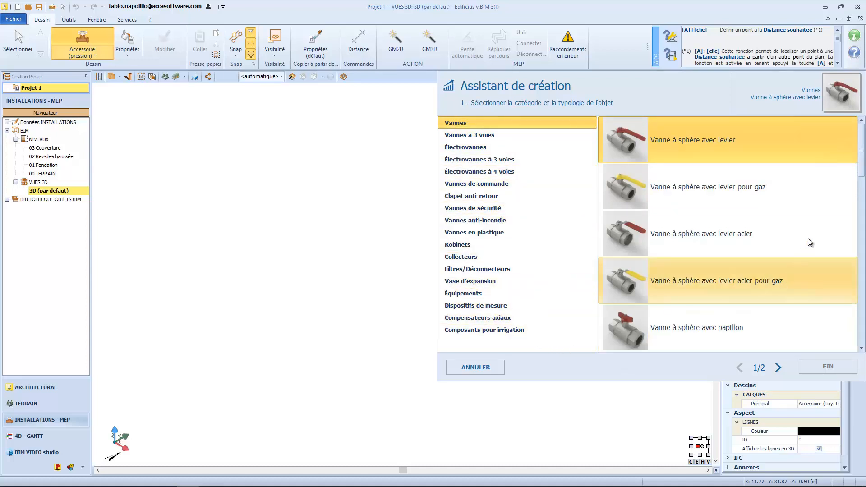
# Choose the Collecteur coplanaire monobloc type from the Collecteurs category and proceed to its object characteristics.
pyautogui.moveTo(862, 151)
pyautogui.mouseDown()
pyautogui.moveTo(857, 235)
pyautogui.moveTo(863, 135)
pyautogui.mouseUp()
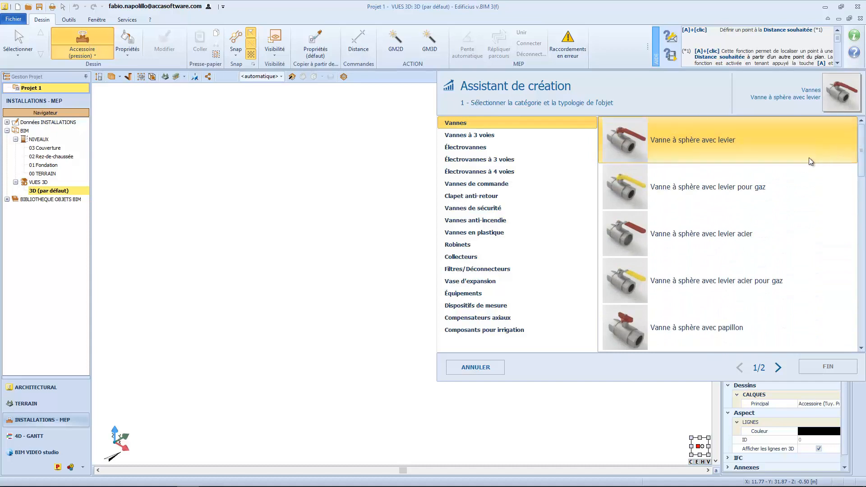
pyautogui.click(486, 257)
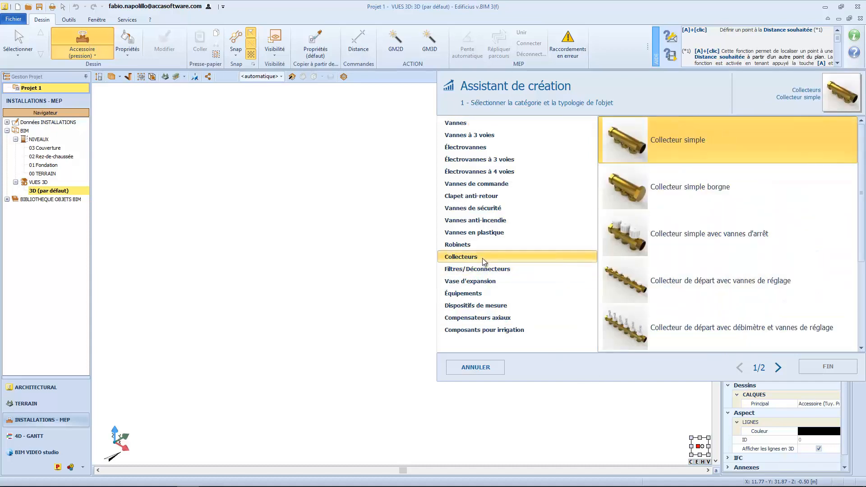
pyautogui.moveTo(864, 186); pyautogui.dragTo(864, 267)
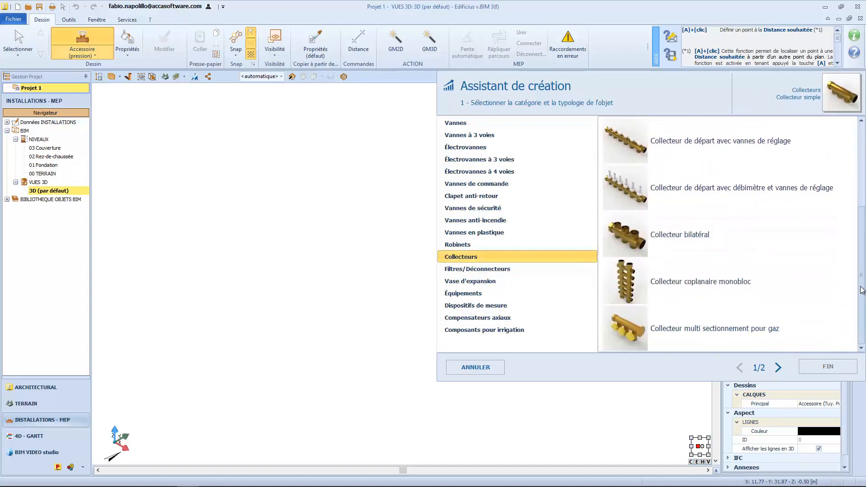
pyautogui.click(674, 283)
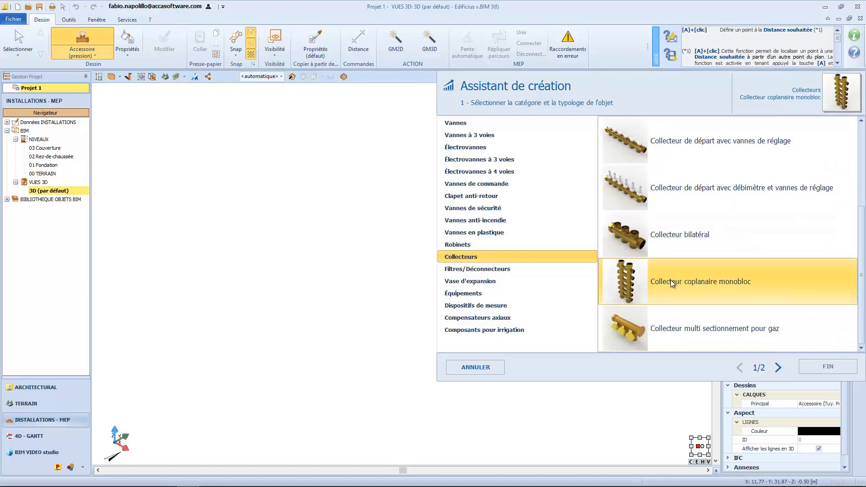
pyautogui.click(777, 367)
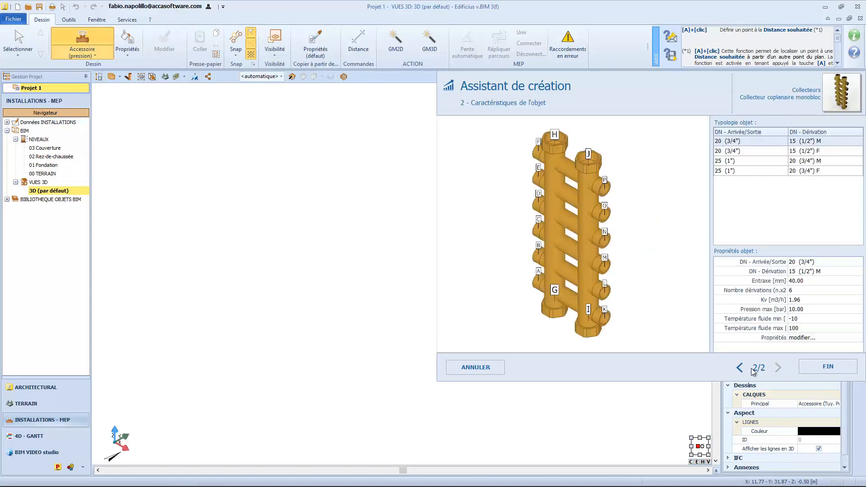
pyautogui.click(740, 368)
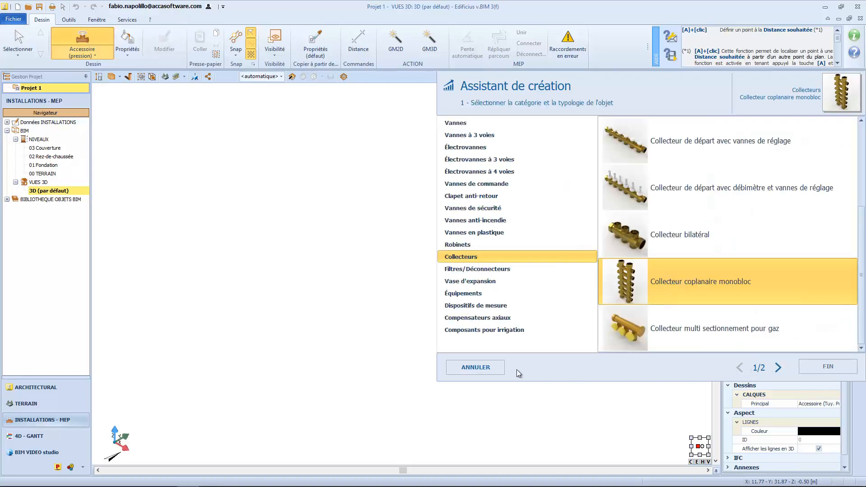
pyautogui.click(776, 368)
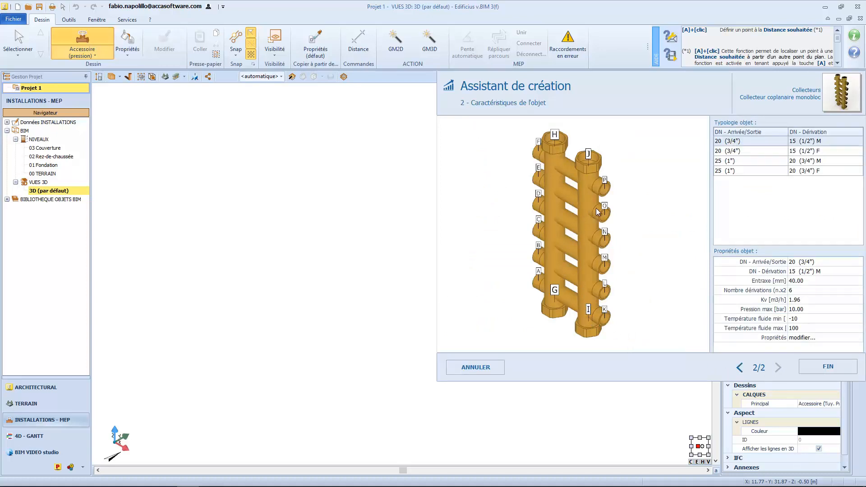
# Choose the manifold variant with 25 (1") inlet/outlet and 20 (3/4") M branches, and set its Entraxe to 50 mm.
pyautogui.moveTo(602, 332); pyautogui.dragTo(612, 314)
pyautogui.scroll(5, 614, 313)
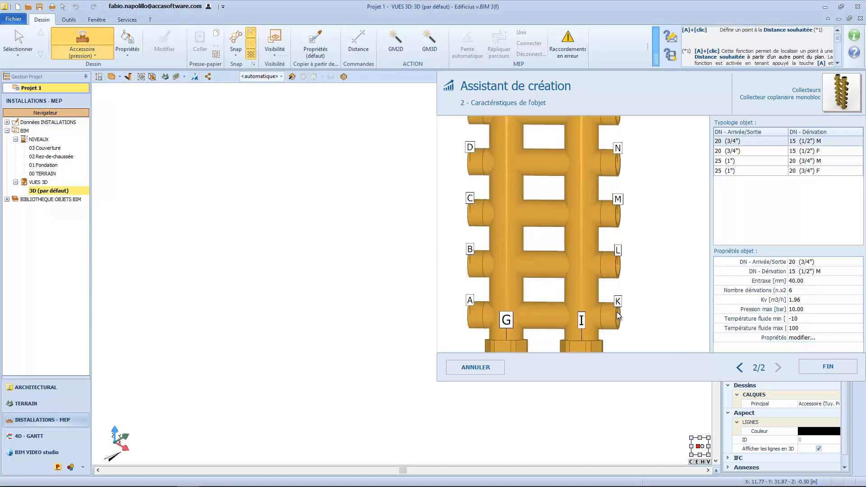
pyautogui.scroll(-5, 616, 312)
pyautogui.moveTo(615, 312); pyautogui.dragTo(608, 315)
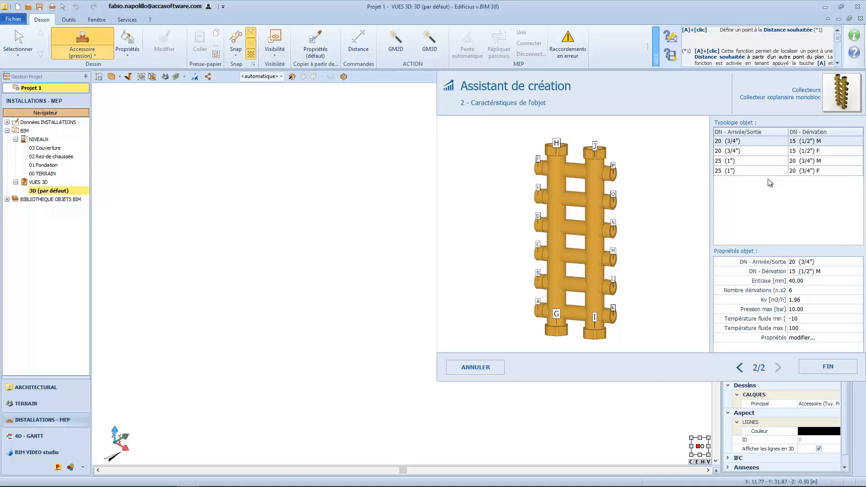
pyautogui.click(763, 161)
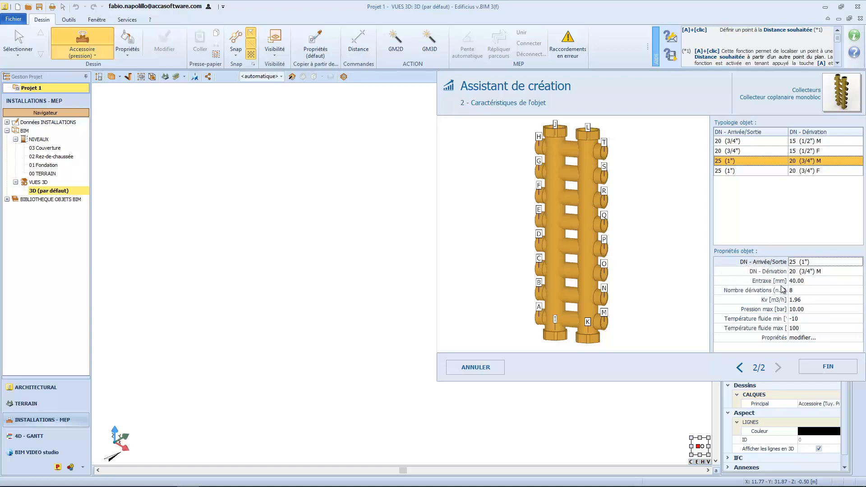
pyautogui.click(793, 280)
pyautogui.write('50')
pyautogui.press('Return')
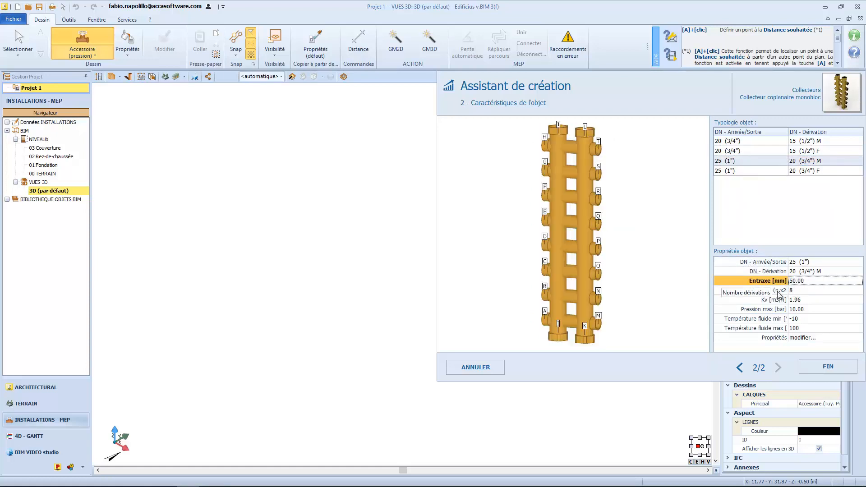
# Set the manifold's number of branches to 6 and its maximum pressure to 12.00 bar.
pyautogui.click(791, 290)
pyautogui.press('Return')
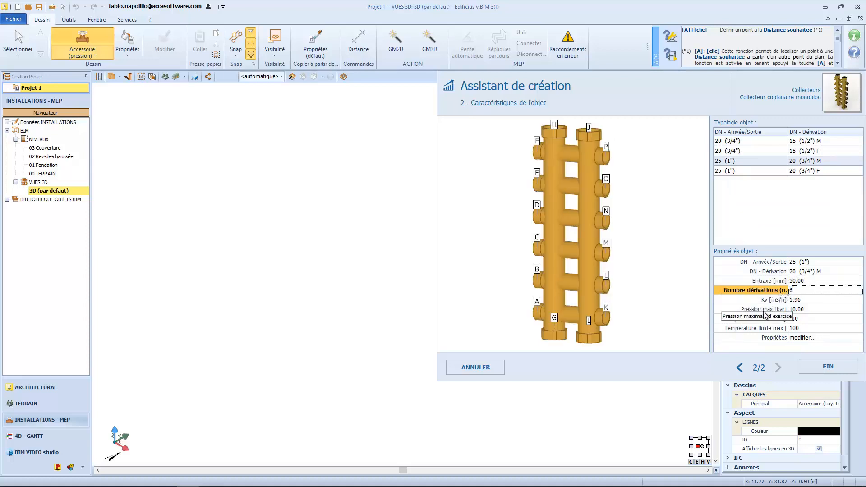
pyautogui.click(800, 310)
pyautogui.write('12.00')
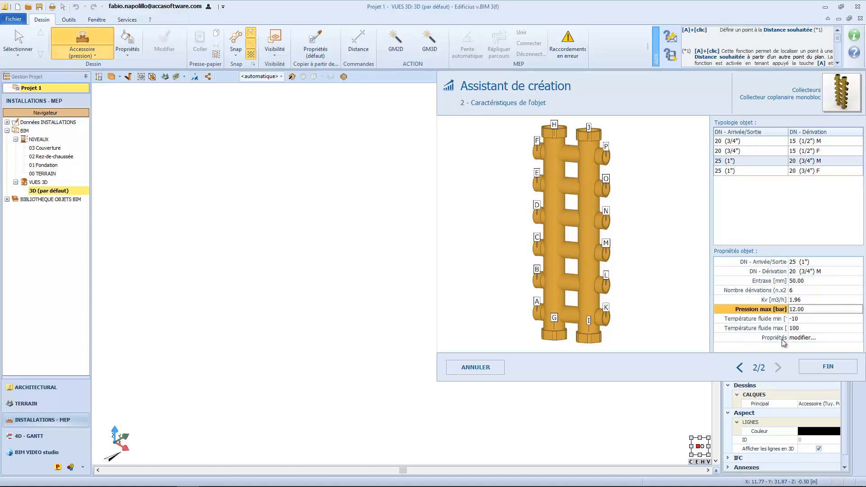
# Review the manifold's custom property list, accept it without additions and finish creating the object.
pyautogui.click(839, 340)
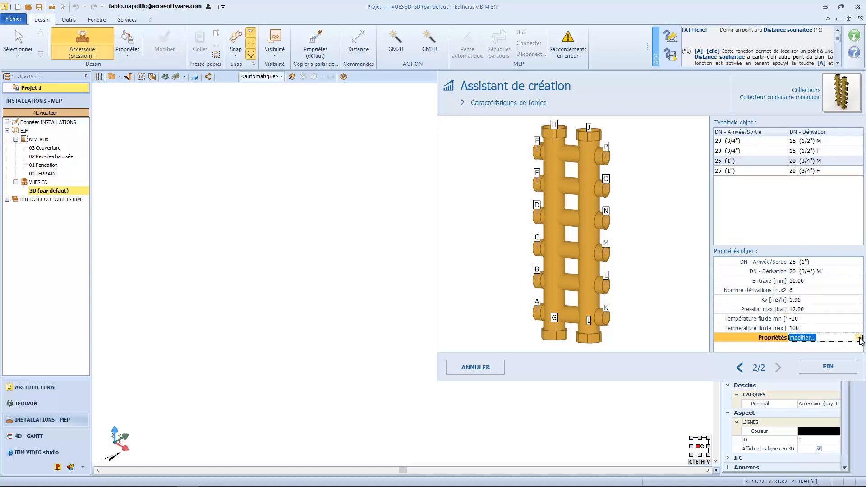
pyautogui.click(860, 341)
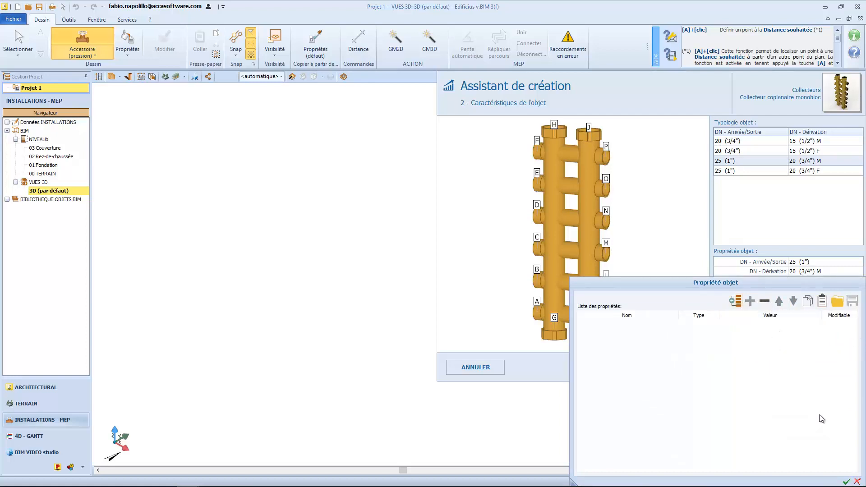
pyautogui.click(847, 482)
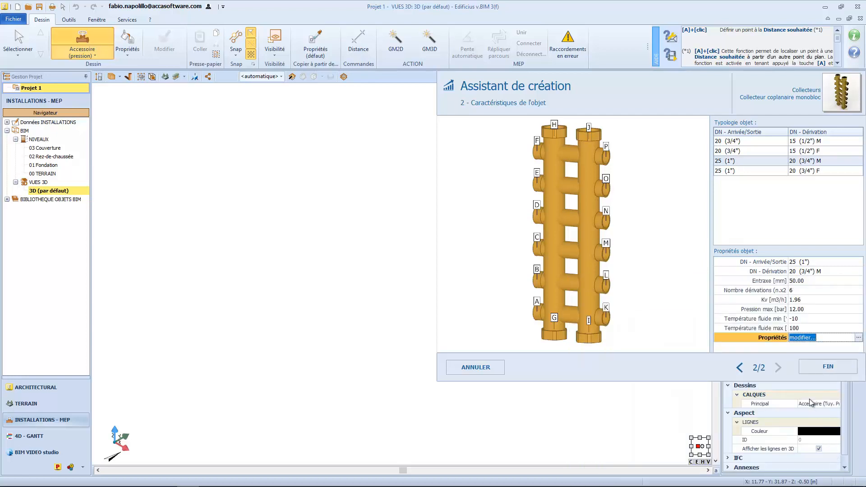
pyautogui.click(827, 366)
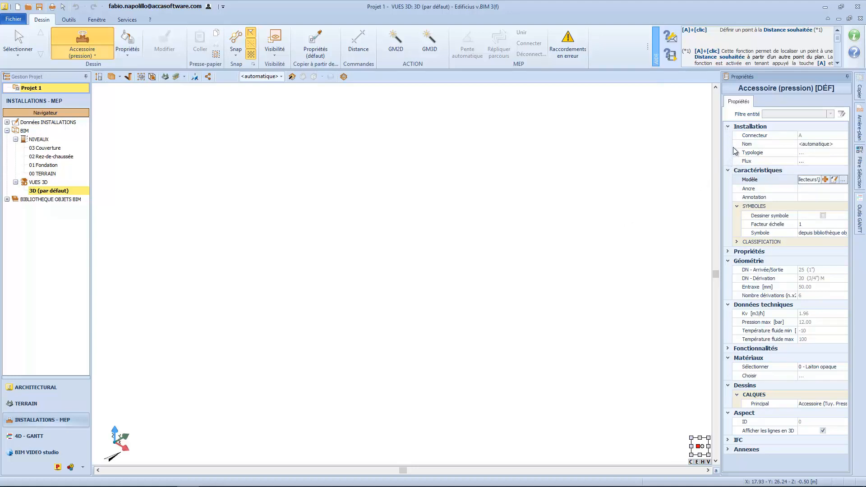
# Set the manifold's anchor to the lowest side connector on the column with branches A to F.
pyautogui.click(770, 145)
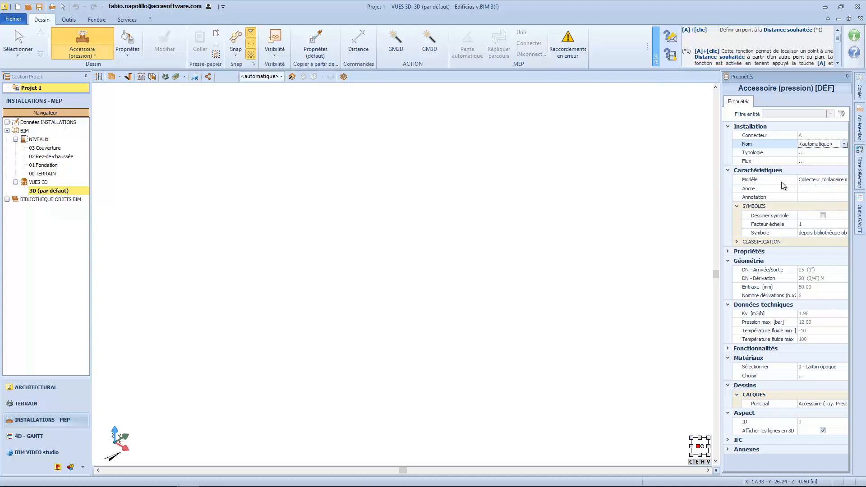
pyautogui.click(748, 190)
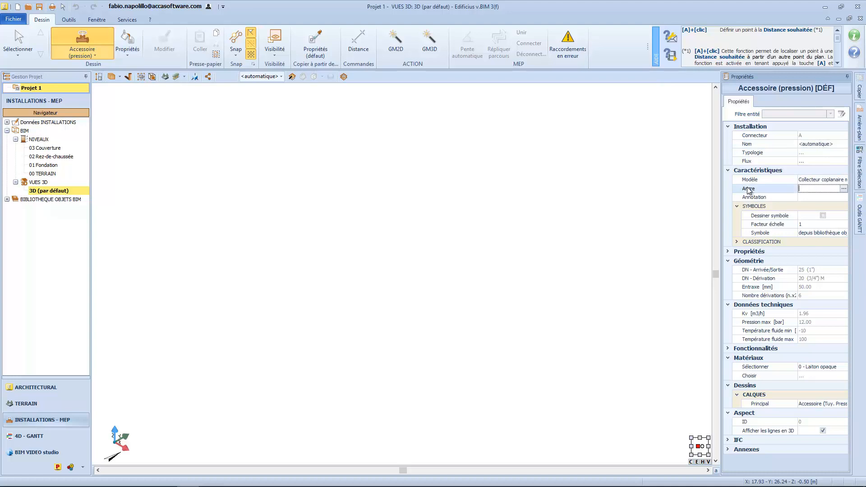
pyautogui.click(843, 189)
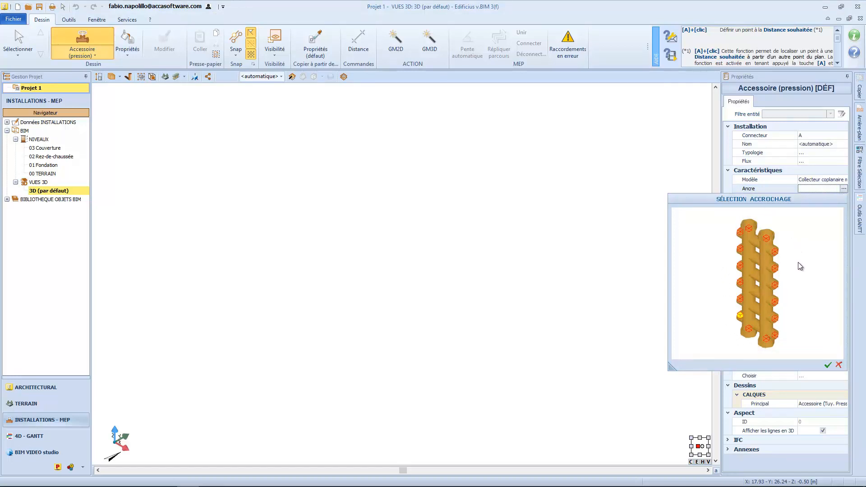
pyautogui.moveTo(795, 294)
pyautogui.mouseDown()
pyautogui.moveTo(821, 270)
pyautogui.moveTo(805, 272)
pyautogui.moveTo(807, 299)
pyautogui.mouseUp()
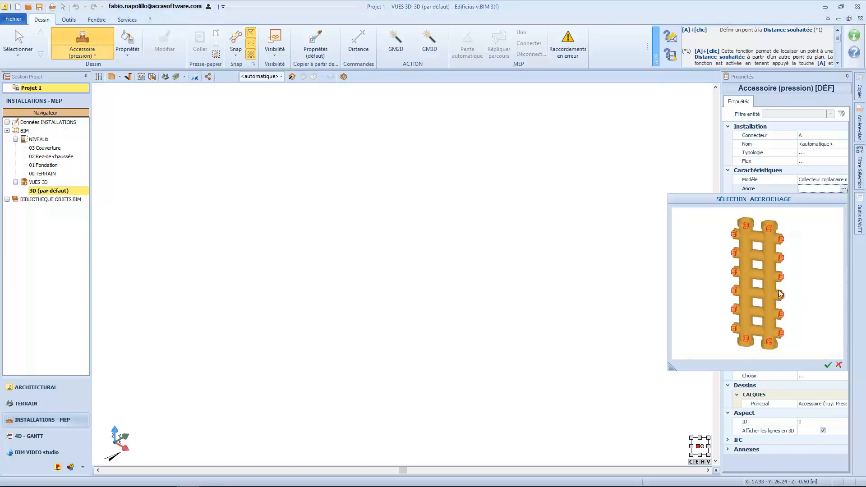
pyautogui.click(780, 258)
pyautogui.click(734, 328)
pyautogui.click(827, 364)
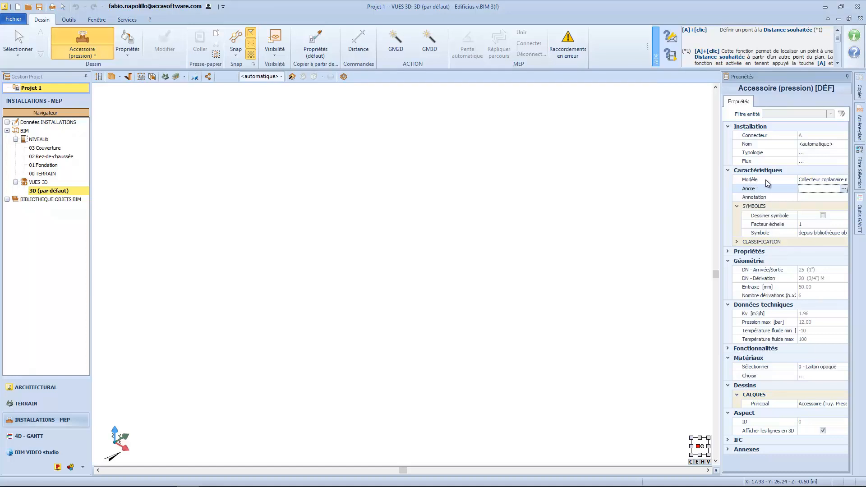
# Choose Collecteur coplanaire monobloc DN 25x20 M from the project's BIM object library as the accessory model.
pyautogui.click(799, 179)
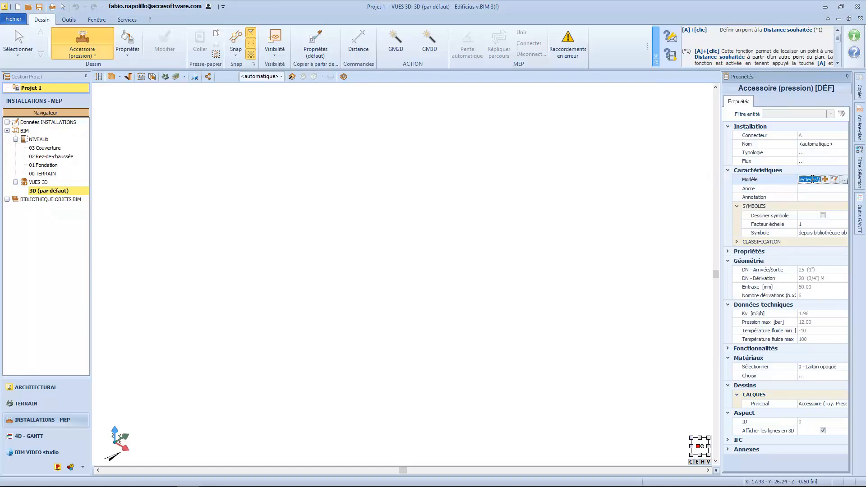
pyautogui.click(843, 180)
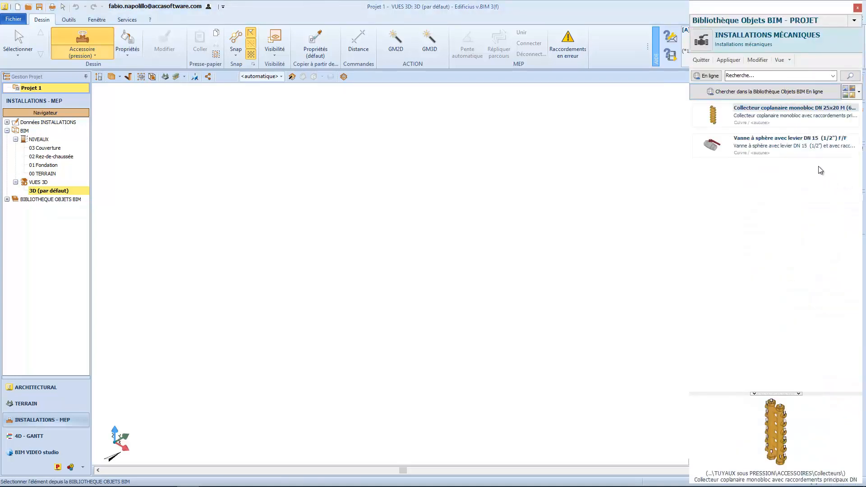
pyautogui.doubleClick(766, 120)
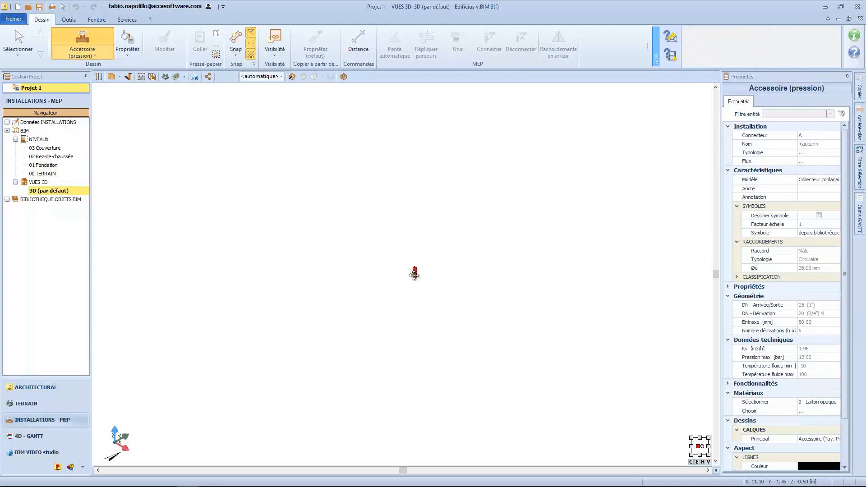
# Place the manifold accessory in the empty 3D view and end the insertion command.
pyautogui.scroll(4, 414, 275)
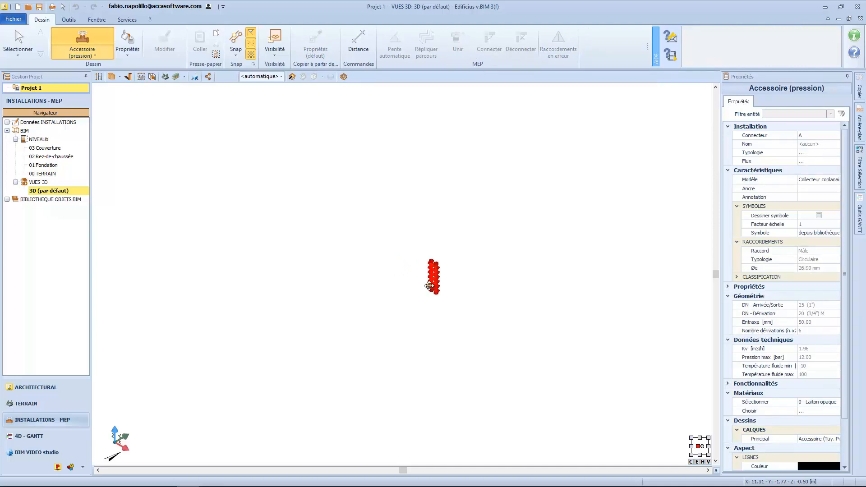
pyautogui.click(429, 285)
pyautogui.scroll(5, 427, 309)
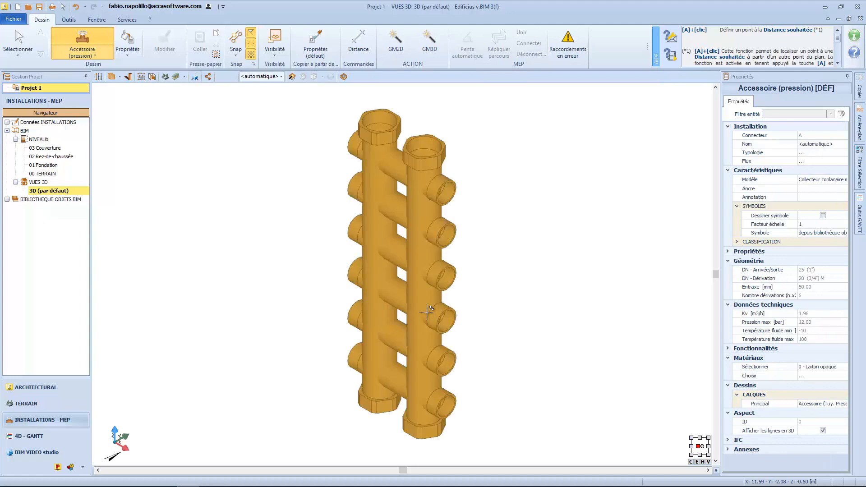
pyautogui.press('Escape')
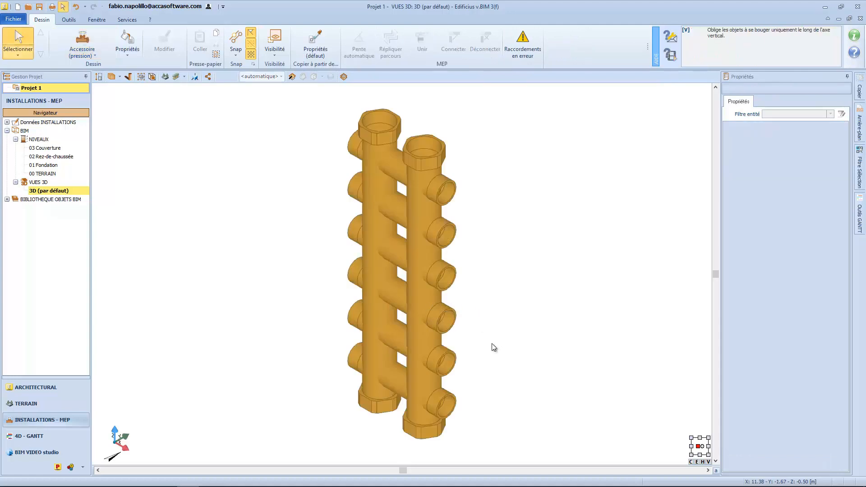
# Select the placed manifold and raise it slightly along the vertical axis, to a level delta of about -4.169 m.
pyautogui.moveTo(492, 343); pyautogui.dragTo(440, 383, button='middle')
pyautogui.click(352, 382)
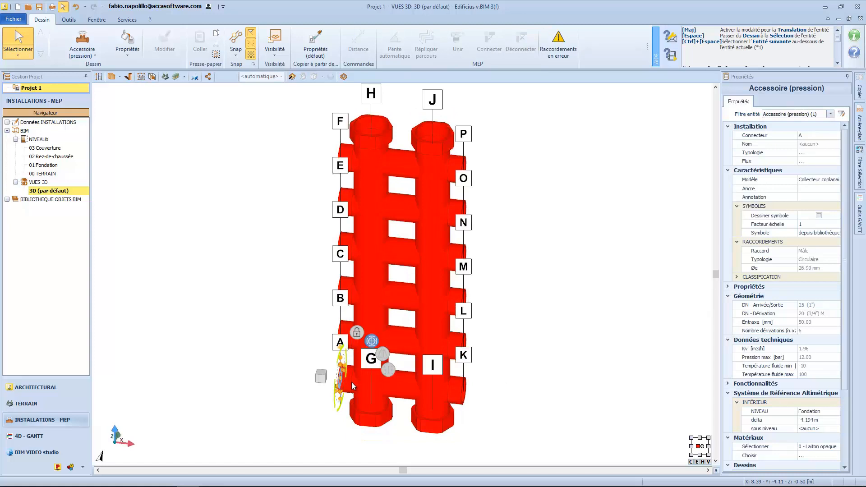
pyautogui.moveTo(352, 382); pyautogui.dragTo(358, 383, button='middle')
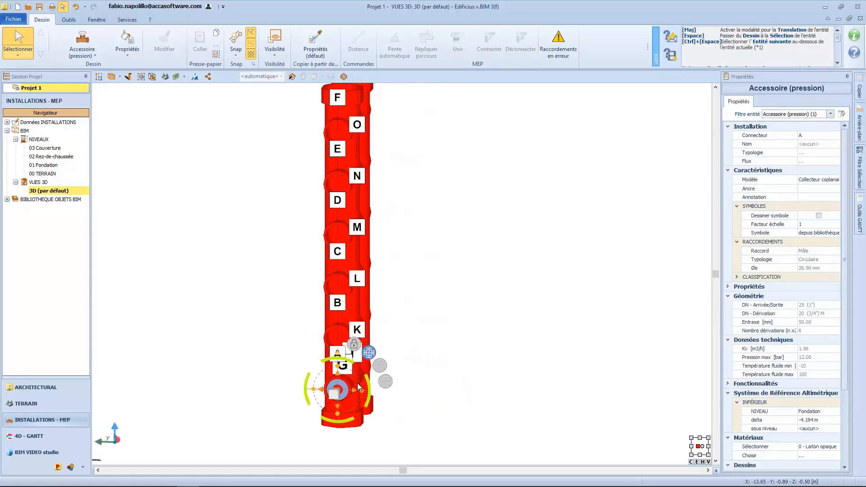
pyautogui.moveTo(337, 374); pyautogui.dragTo(385, 365)
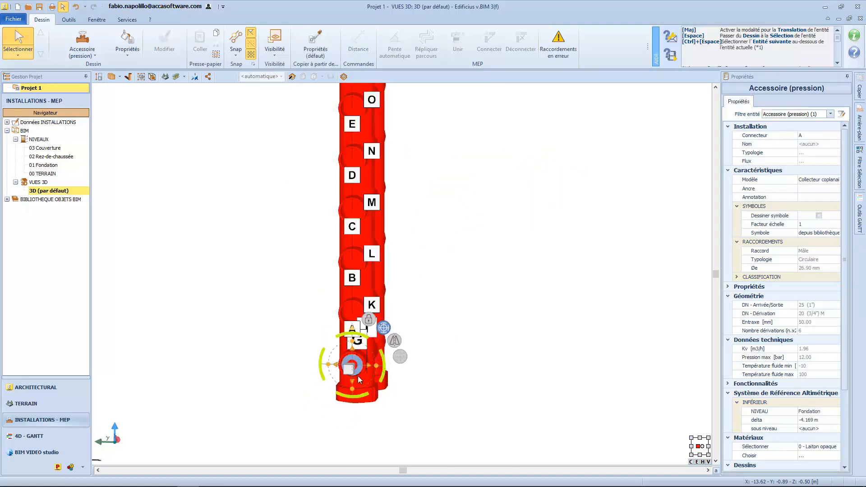
pyautogui.moveTo(346, 368); pyautogui.dragTo(294, 378, button='right')
pyautogui.moveTo(383, 296); pyautogui.dragTo(398, 351, button='middle')
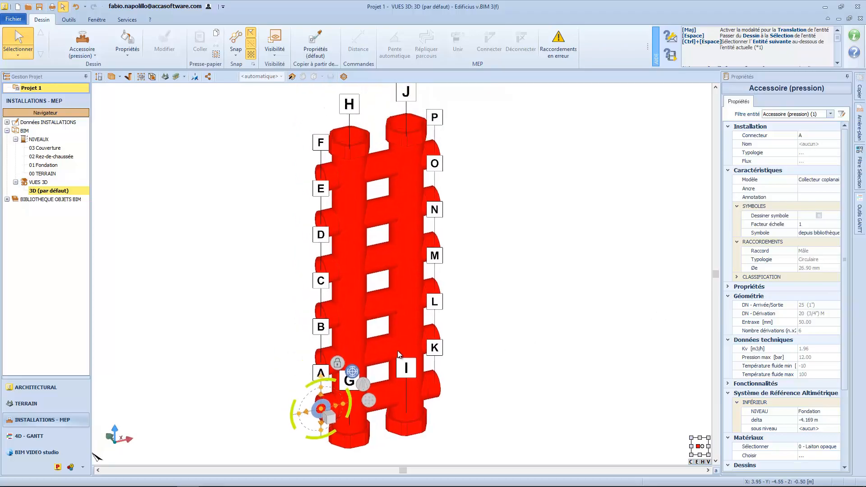
# Switch the manifold's active connector to P in its installation properties.
pyautogui.scroll(-2, 398, 355)
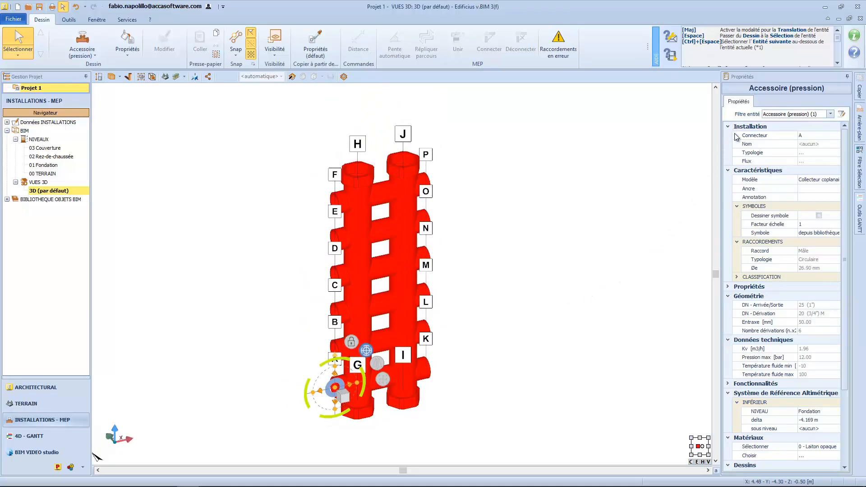
pyautogui.click(814, 138)
pyautogui.click(815, 140)
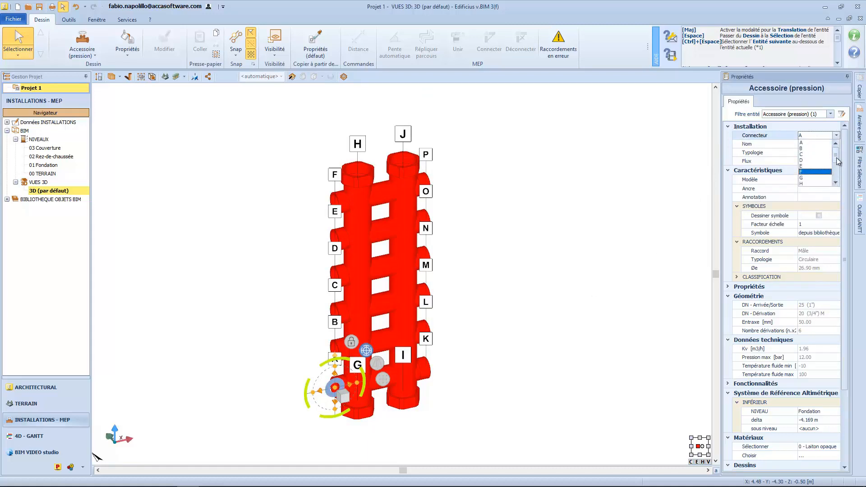
pyautogui.moveTo(836, 158); pyautogui.dragTo(837, 171)
pyautogui.click(812, 186)
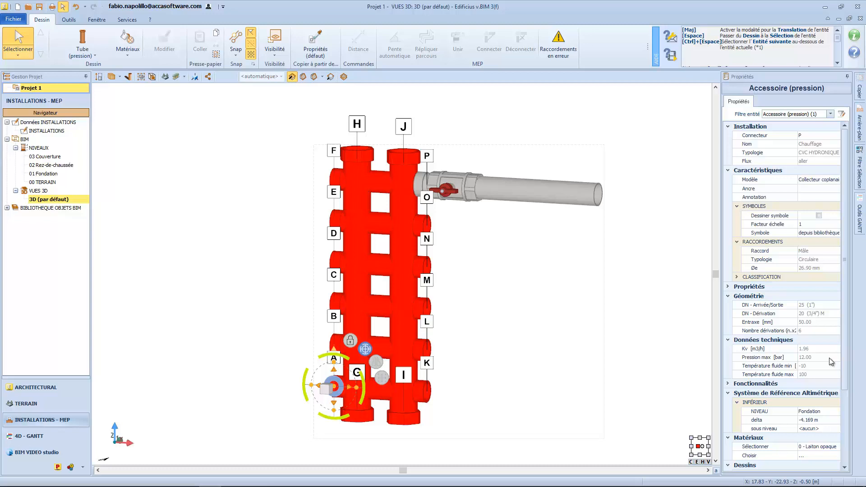
# Deselect the manifold, start inserting an Appareil and begin creating its model as a new MEP object from an imported 3D file.
pyautogui.click(299, 236)
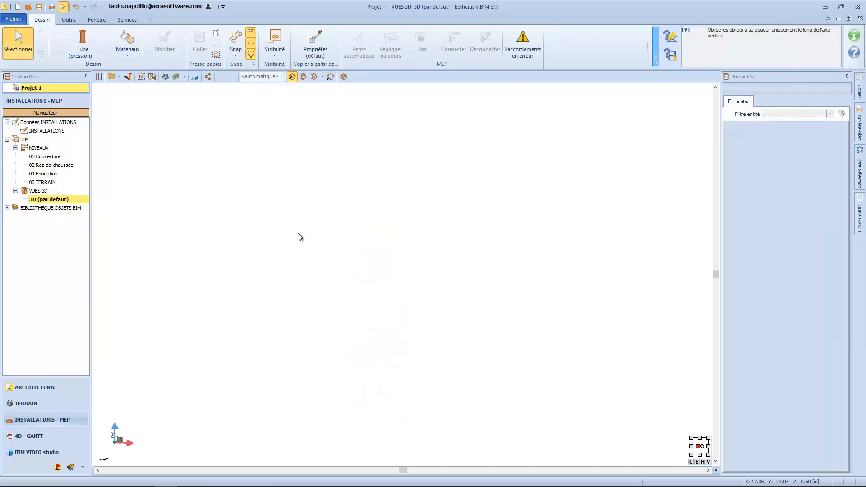
pyautogui.click(80, 56)
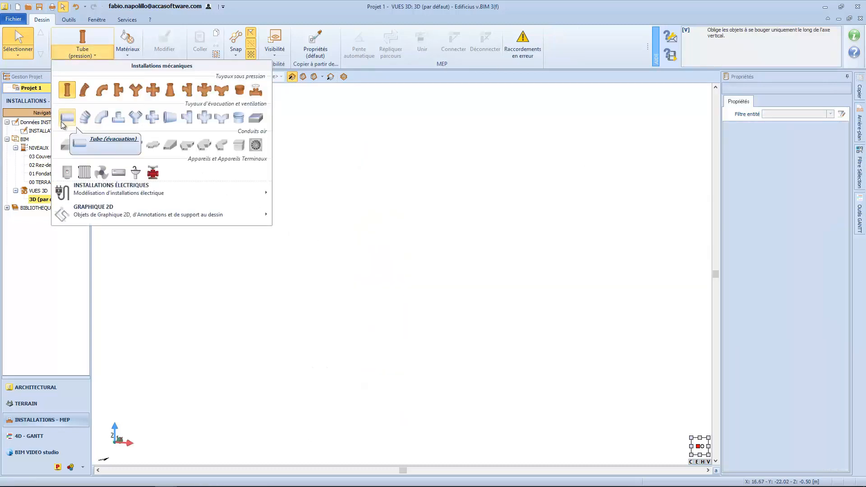
pyautogui.click(66, 169)
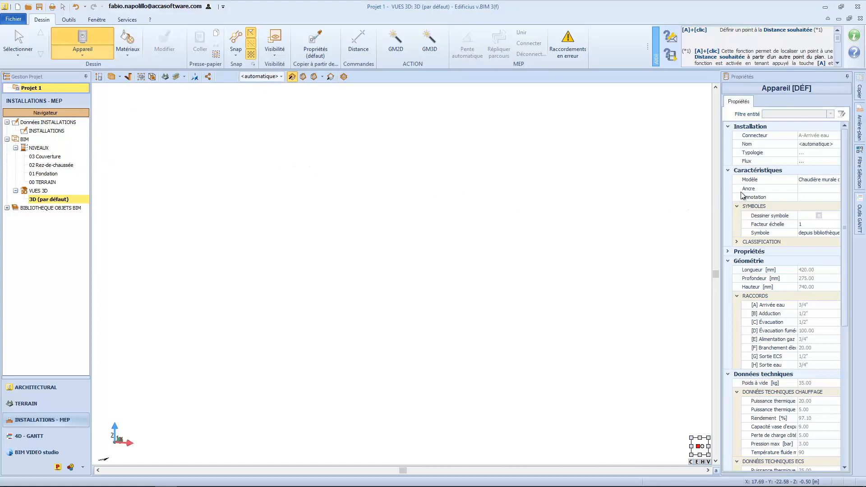
pyautogui.click(771, 180)
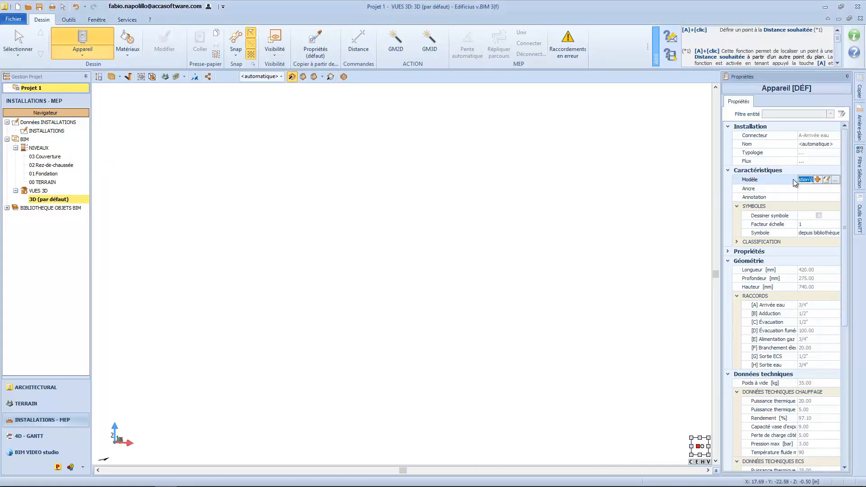
pyautogui.click(817, 179)
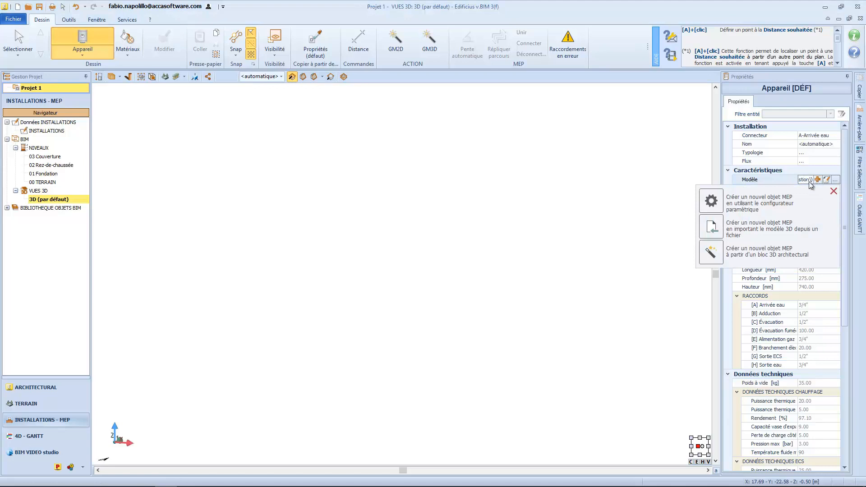
pyautogui.click(710, 227)
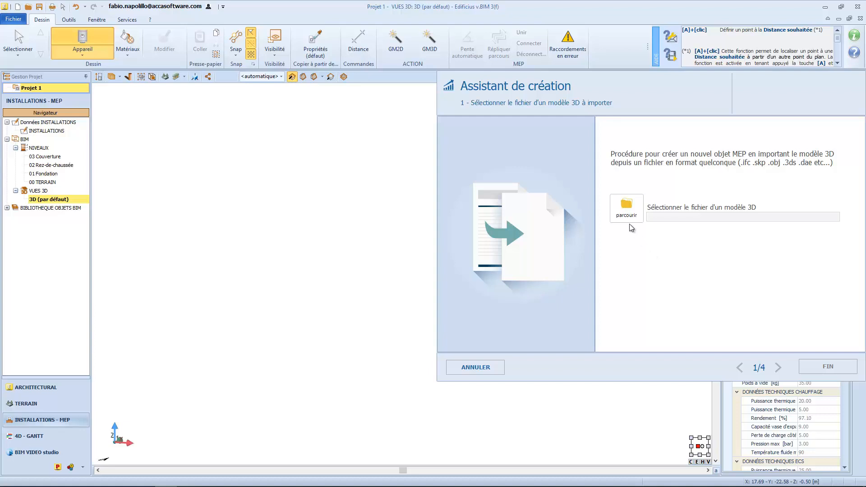
# Load Chaudière.skp from the Lez 6 folder as the 3D model to import.
pyautogui.click(626, 208)
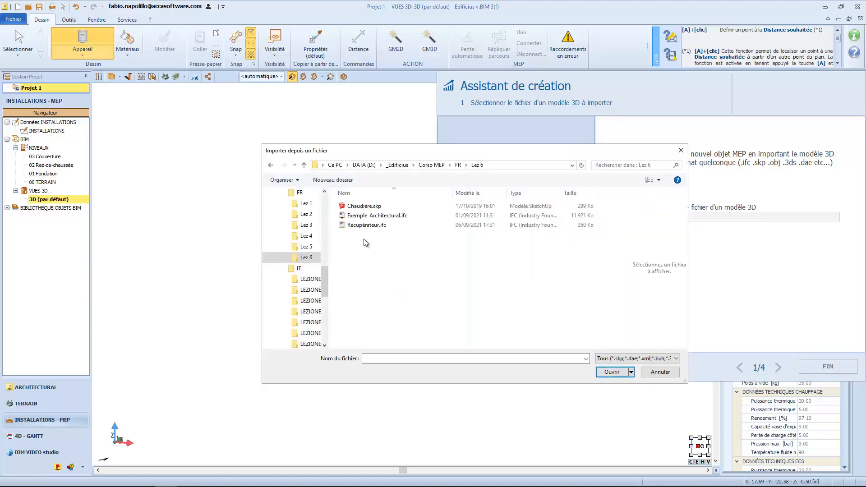
pyautogui.click(362, 207)
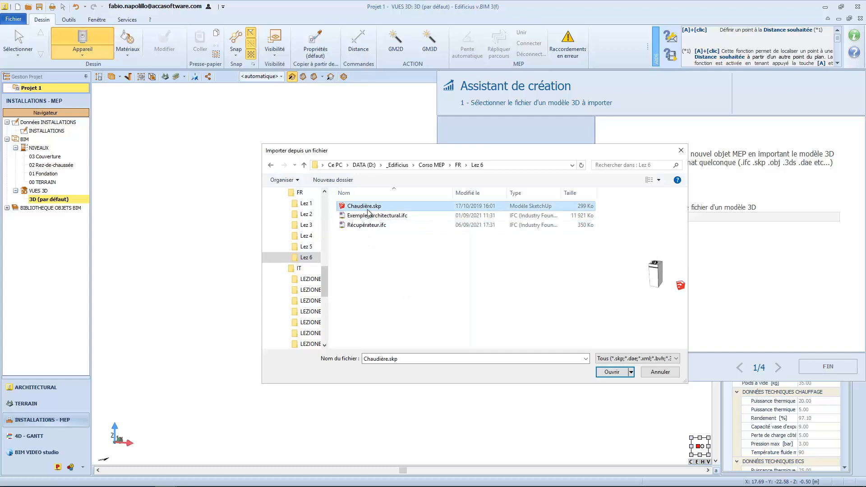
pyautogui.click(612, 372)
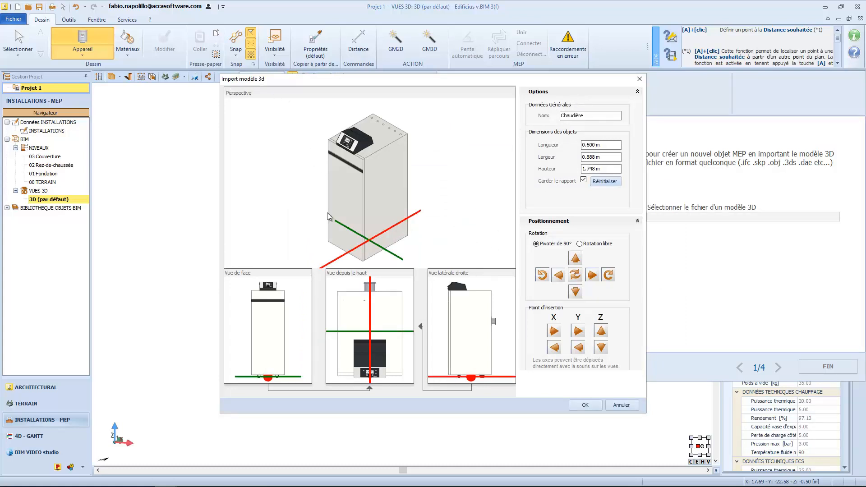
# Examine the boiler preview from several sides, try scaling it proportionally to a width of 0.950 m, and reset its dimensions.
pyautogui.moveTo(329, 216); pyautogui.dragTo(362, 223)
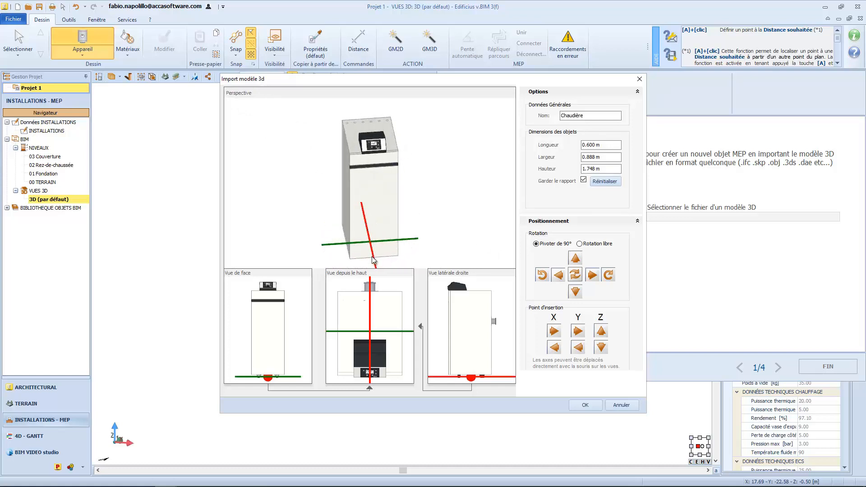
pyautogui.moveTo(376, 269); pyautogui.dragTo(371, 245)
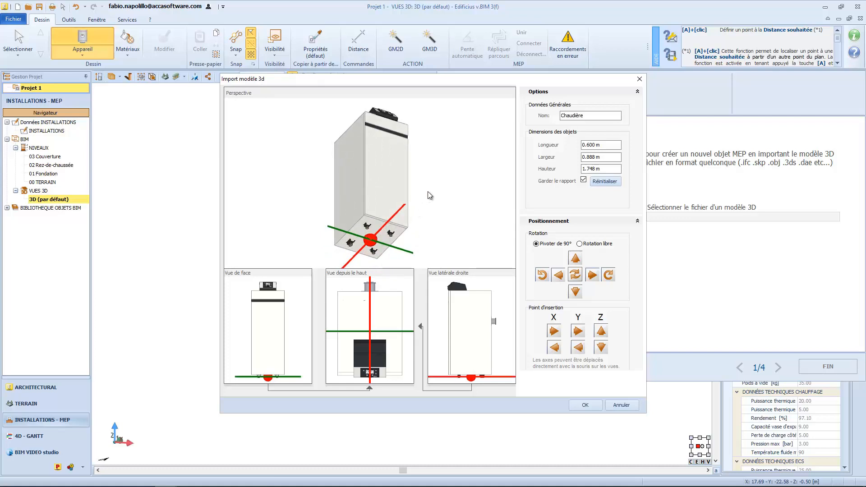
pyautogui.moveTo(477, 185); pyautogui.dragTo(449, 210)
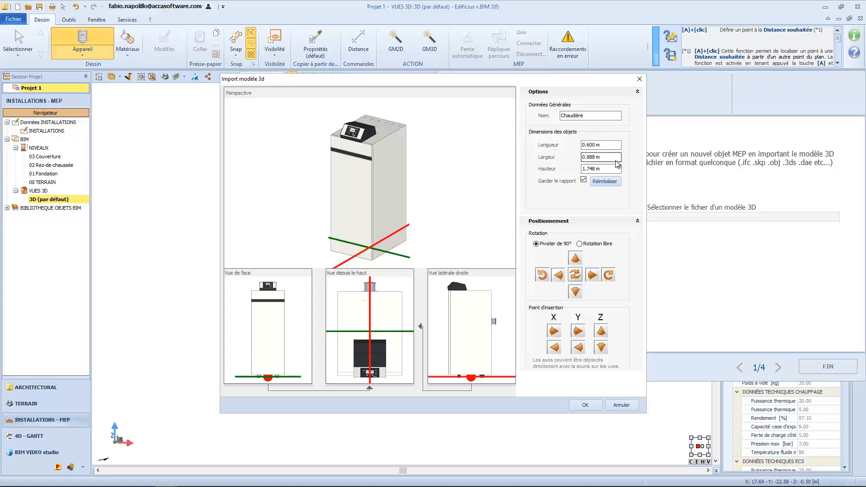
pyautogui.moveTo(601, 157); pyautogui.dragTo(587, 165)
pyautogui.click(582, 169)
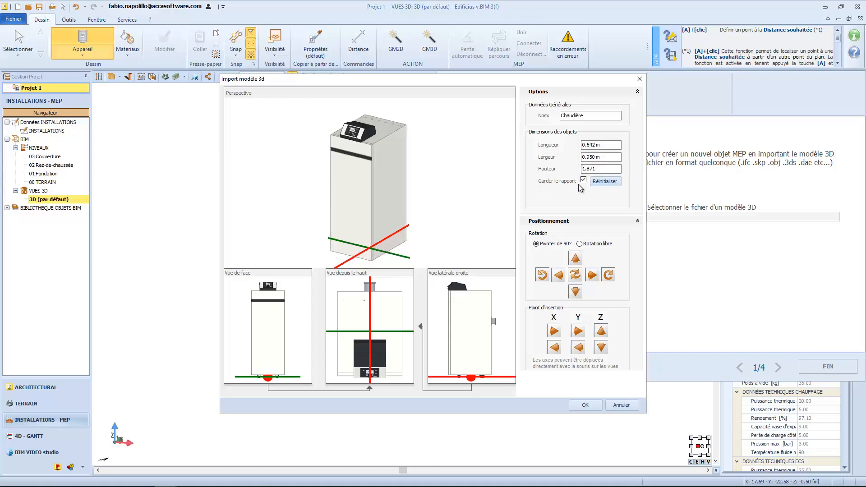
pyautogui.click(613, 181)
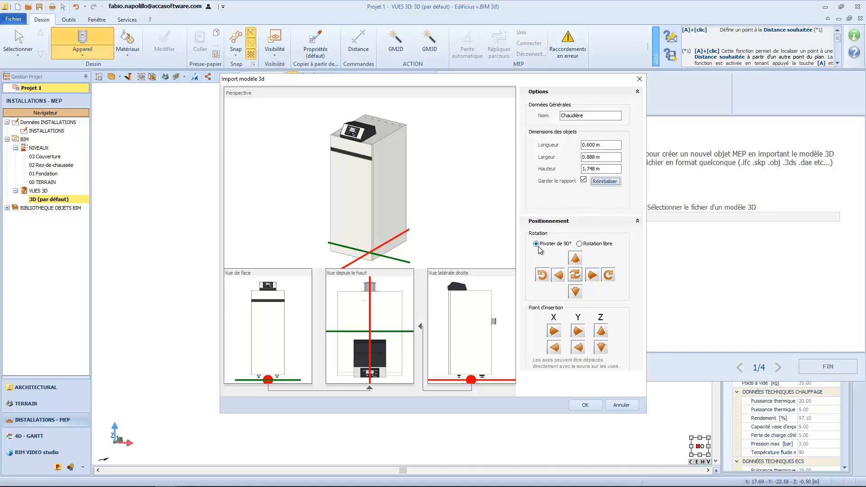
# Try tilting the boiler model about several axes with free rotation.
pyautogui.click(581, 245)
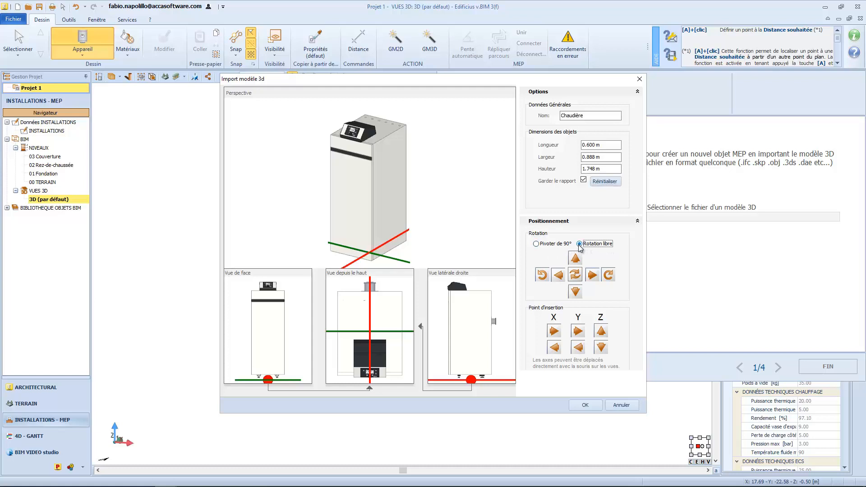
pyautogui.click(592, 274)
pyautogui.click(581, 296)
pyautogui.click(575, 292)
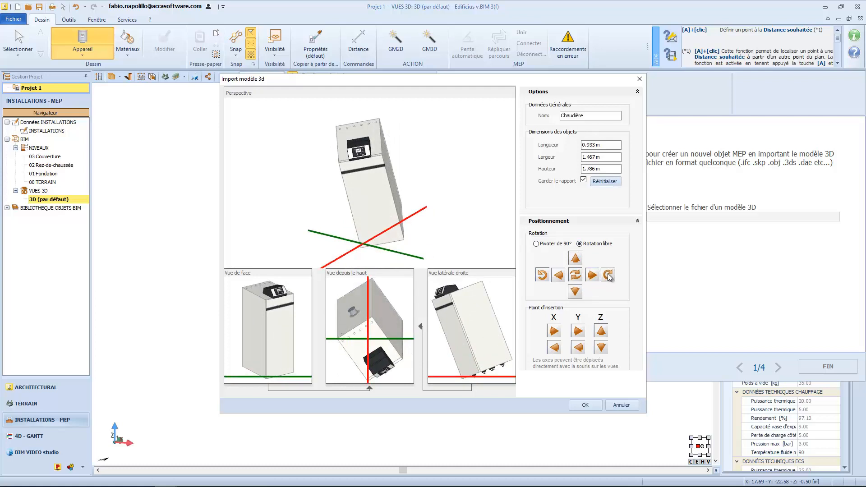
# Try pivoting the boiler model in 90° increments and restore its original orientation.
pyautogui.click(536, 244)
pyautogui.click(593, 274)
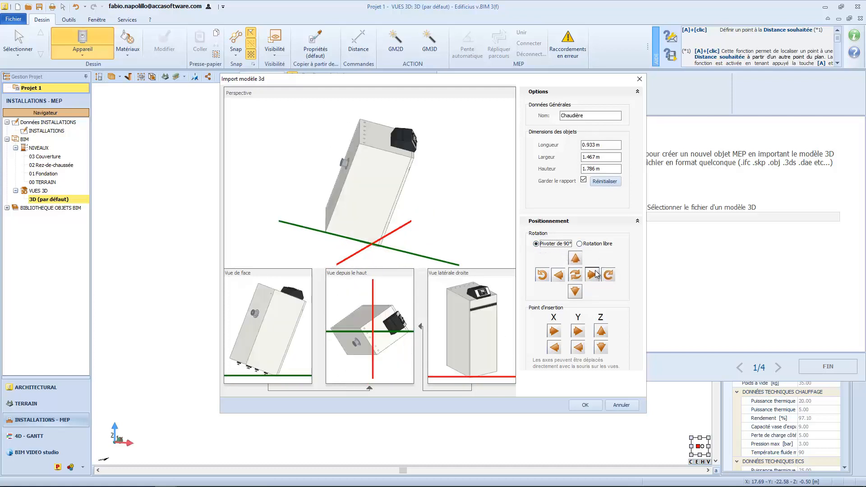
pyautogui.click(608, 274)
pyautogui.click(607, 274)
pyautogui.click(542, 275)
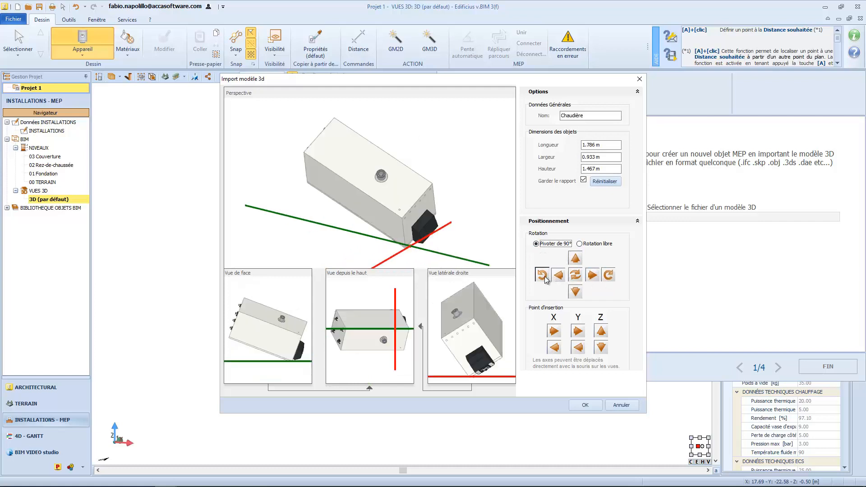
pyautogui.click(579, 277)
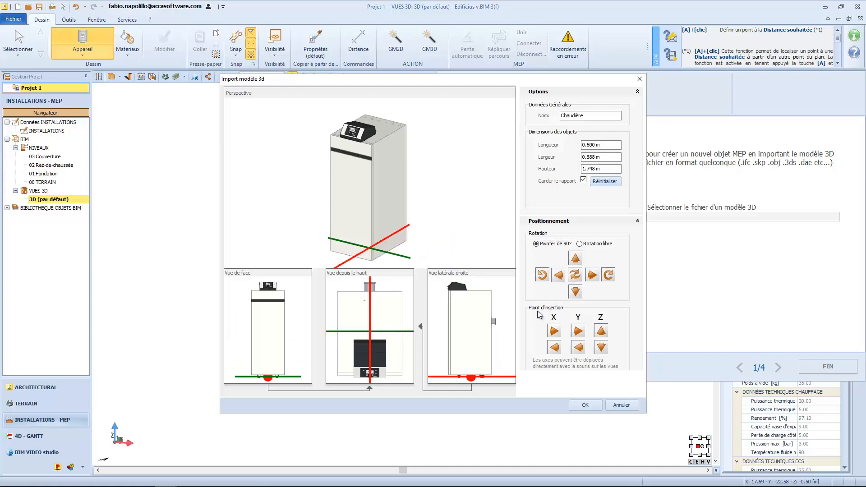
# Nudge the boiler's insertion point in small increments along the X, Y and Z axes.
pyautogui.click(553, 332)
pyautogui.click(553, 332)
pyautogui.click(552, 332)
pyautogui.click(555, 350)
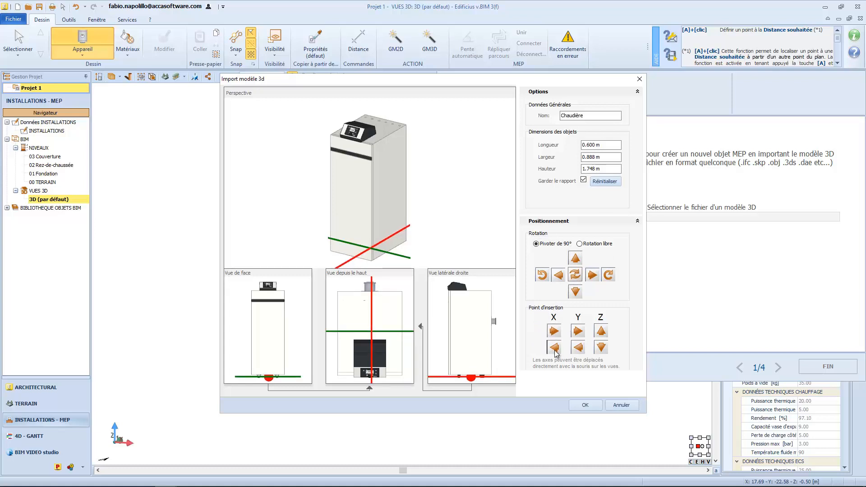
pyautogui.click(554, 349)
pyautogui.click(579, 335)
pyautogui.click(579, 335)
pyautogui.click(579, 335)
pyautogui.click(579, 335)
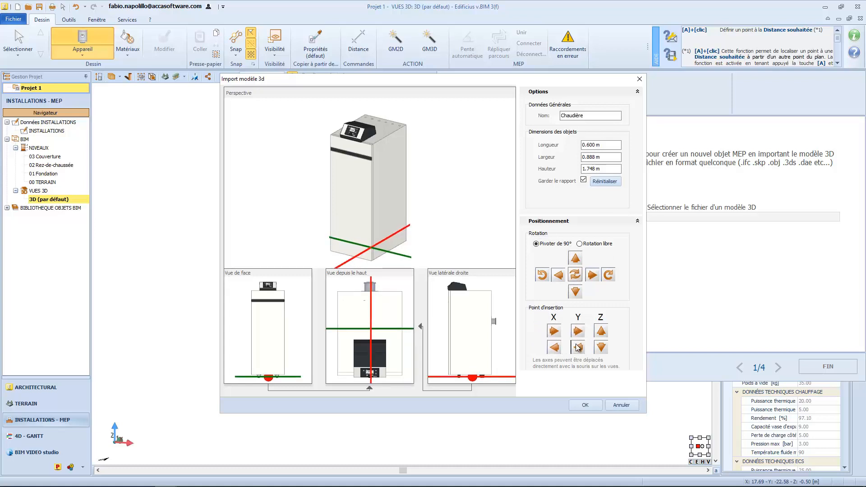
pyautogui.click(579, 335)
pyautogui.click(600, 347)
pyautogui.click(600, 347)
pyautogui.click(600, 347)
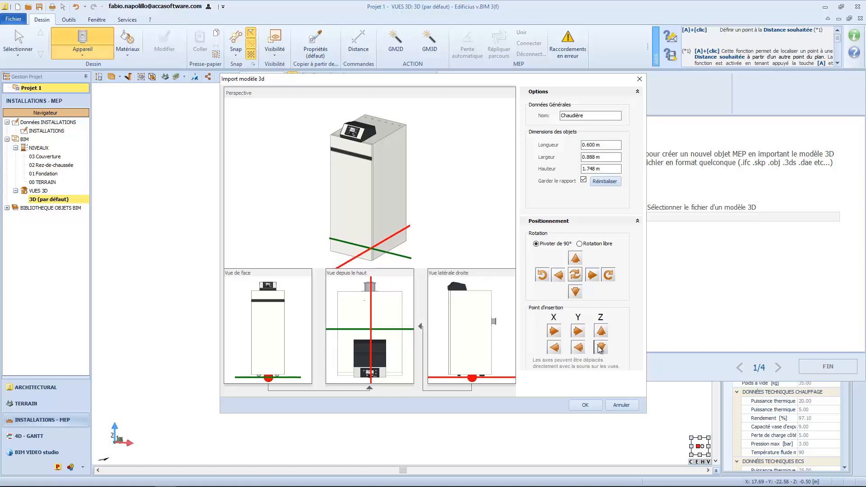
pyautogui.click(600, 348)
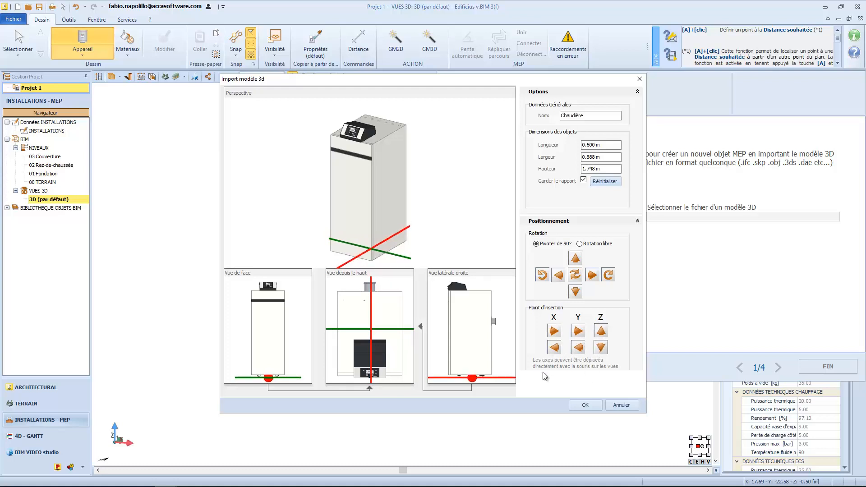
# Fine-tune the boiler's insertion axes directly in the front and top previews and accept the 3D model import.
pyautogui.moveTo(275, 378); pyautogui.dragTo(276, 375)
pyautogui.moveTo(373, 337); pyautogui.dragTo(370, 338)
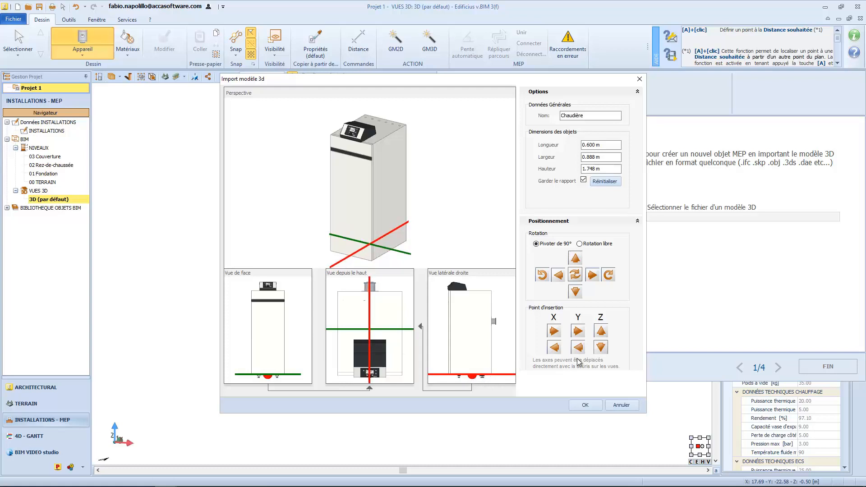
pyautogui.click(581, 406)
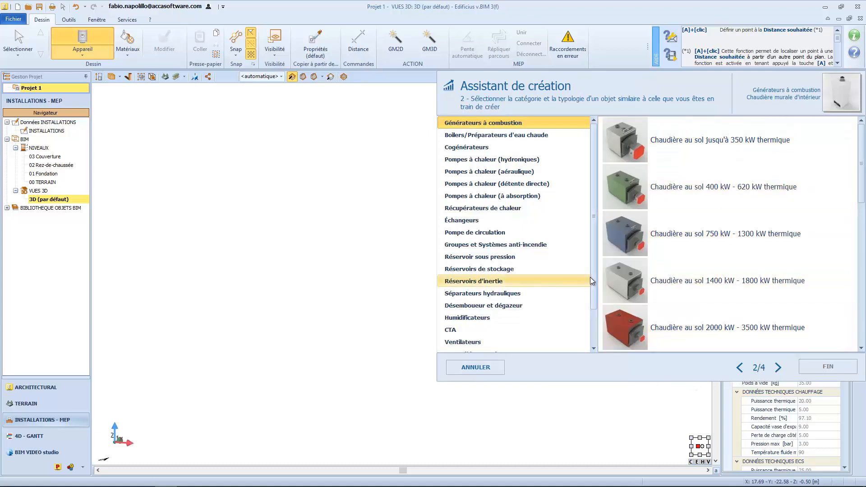
# Choose Chaudière au sol avec écran under Générateurs à combustion as the similar object type for the boiler.
pyautogui.moveTo(592, 279); pyautogui.dragTo(589, 243)
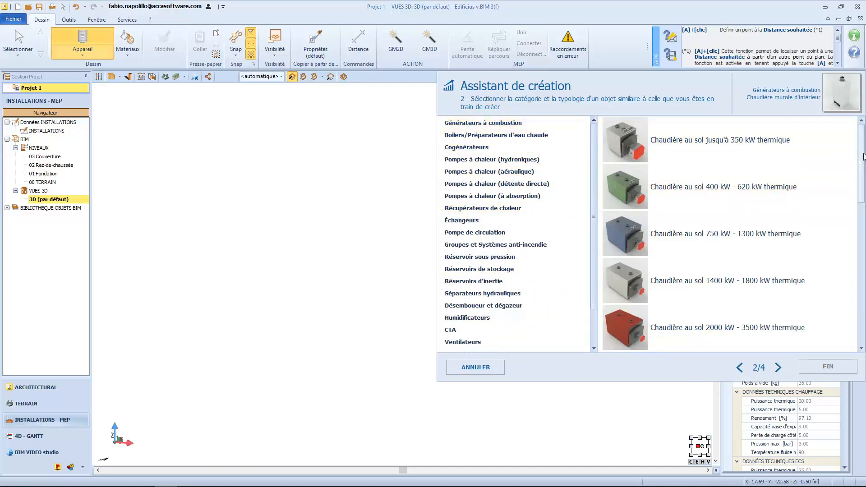
pyautogui.moveTo(862, 158); pyautogui.dragTo(856, 216)
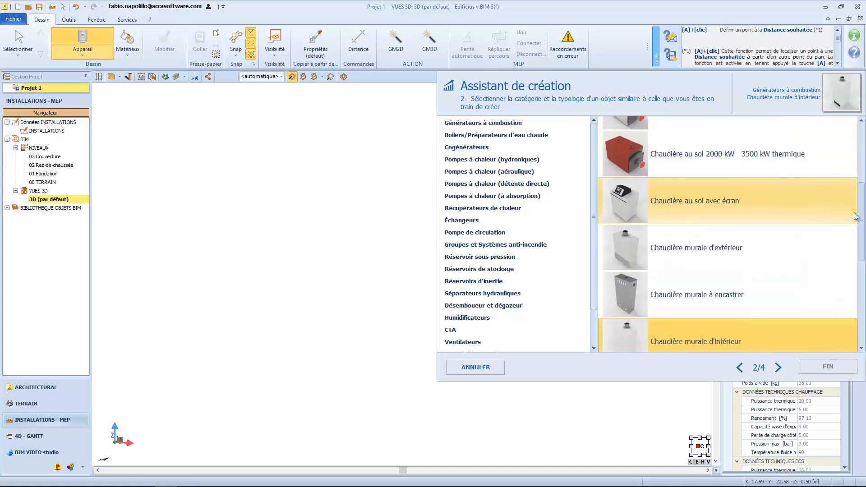
pyautogui.click(694, 202)
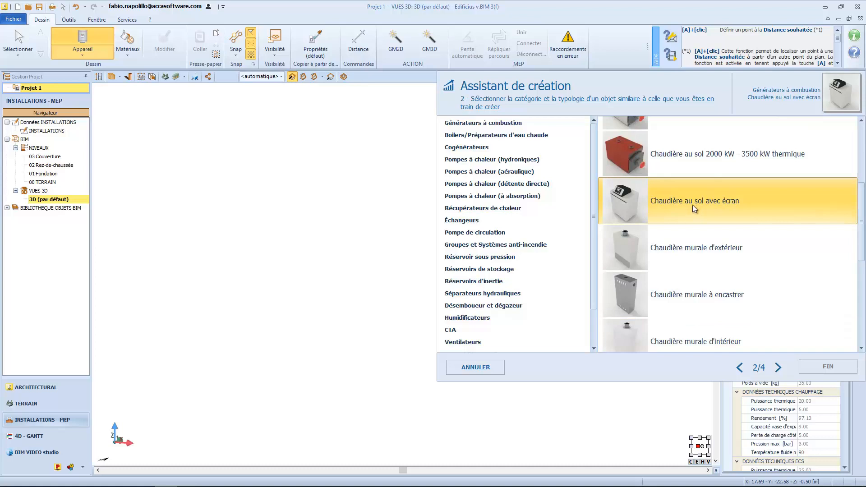
# Set the boiler's height to 1600 mm in the object characteristics and title the object Chaudière avec écran.
pyautogui.click(776, 367)
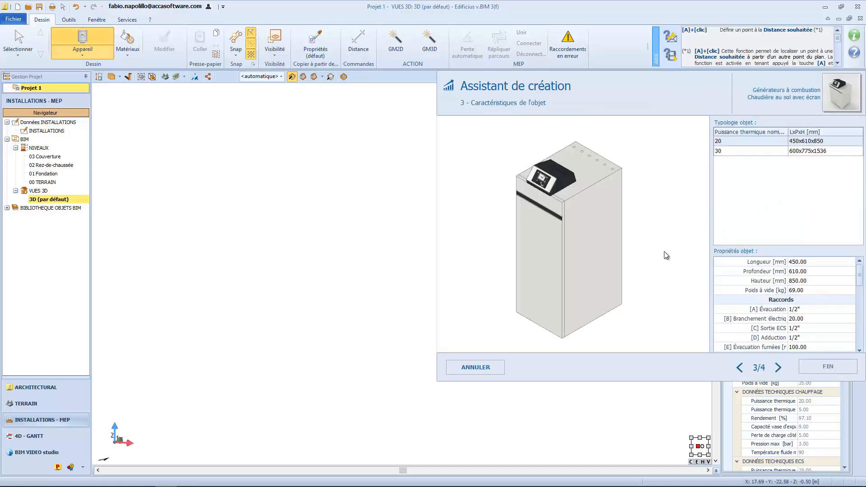
pyautogui.moveTo(637, 266); pyautogui.dragTo(659, 262)
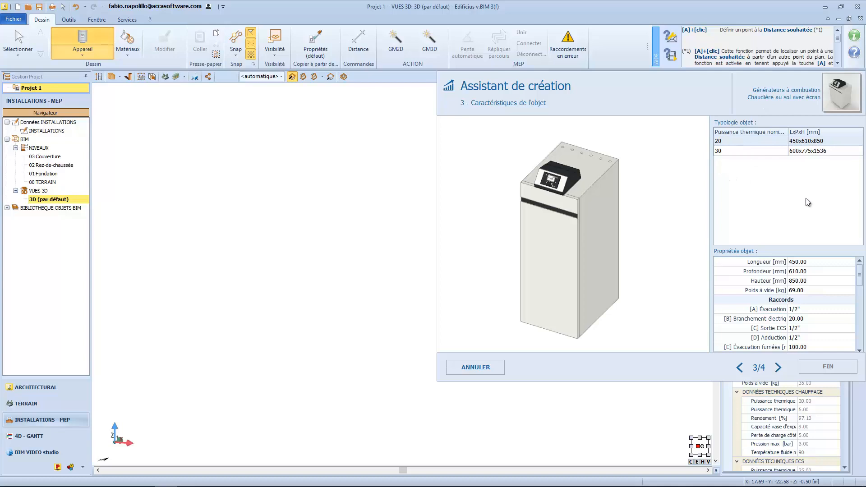
pyautogui.moveTo(859, 272)
pyautogui.mouseDown()
pyautogui.moveTo(861, 290)
pyautogui.moveTo(865, 269)
pyautogui.mouseUp()
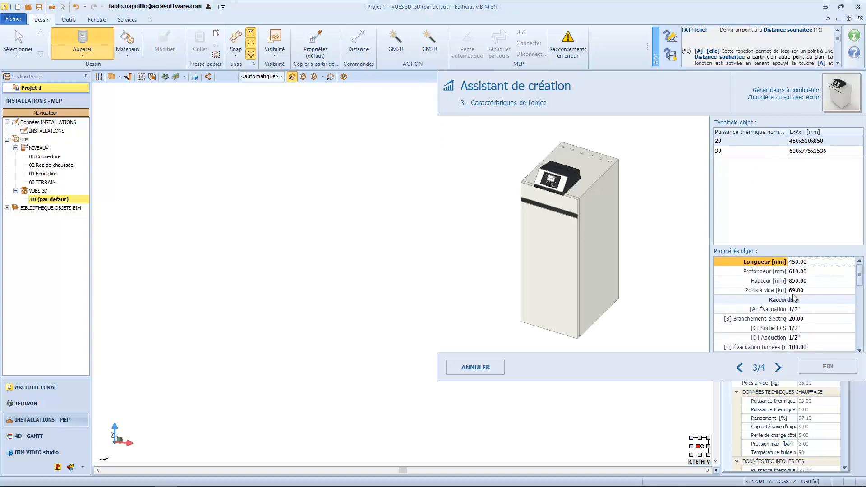
pyautogui.click(798, 281)
pyautogui.write('160')
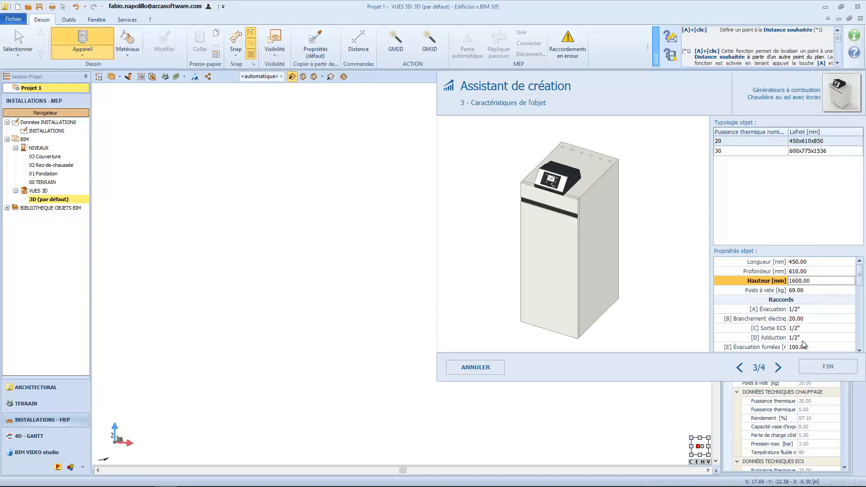
pyautogui.click(777, 367)
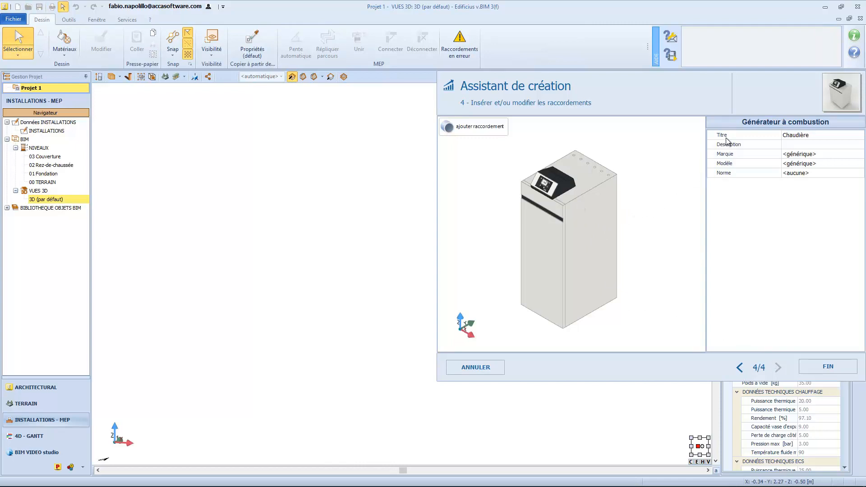
pyautogui.click(813, 135)
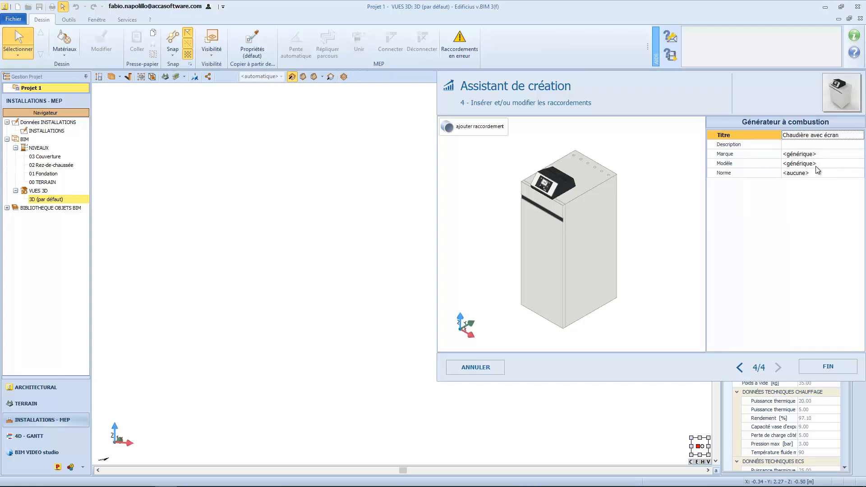
# Add a circular female connector on the pipe stub at the boiler's back and finish creating the appliance.
pyautogui.moveTo(613, 227); pyautogui.dragTo(586, 206)
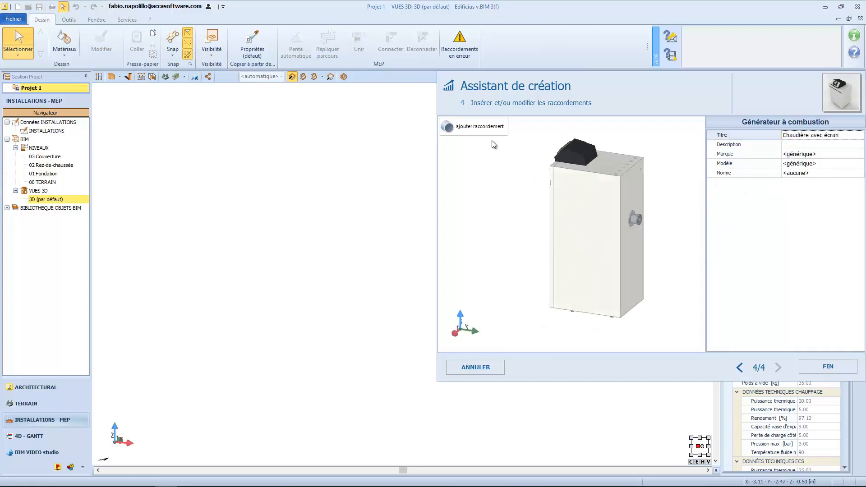
pyautogui.click(477, 127)
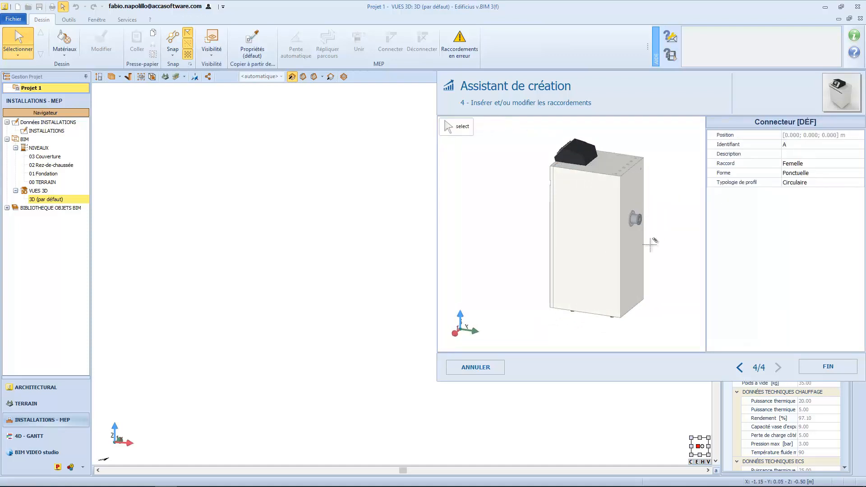
pyautogui.scroll(5, 651, 239)
pyautogui.moveTo(640, 224); pyautogui.dragTo(613, 239)
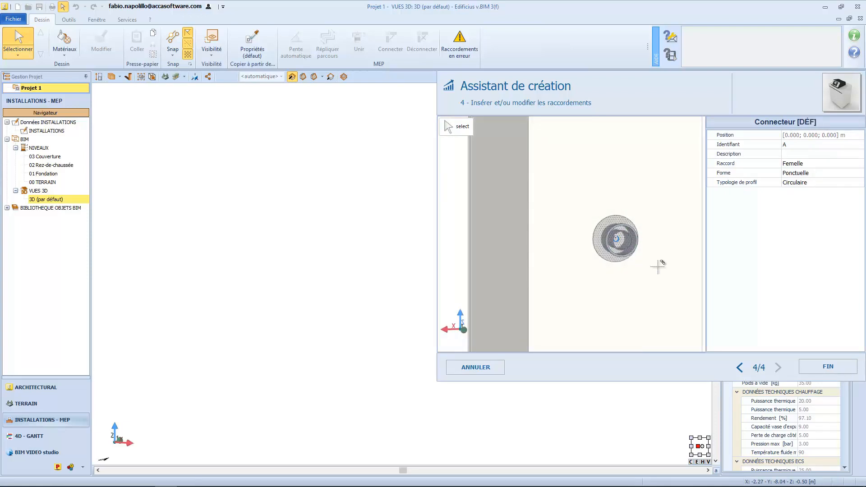
pyautogui.click(842, 366)
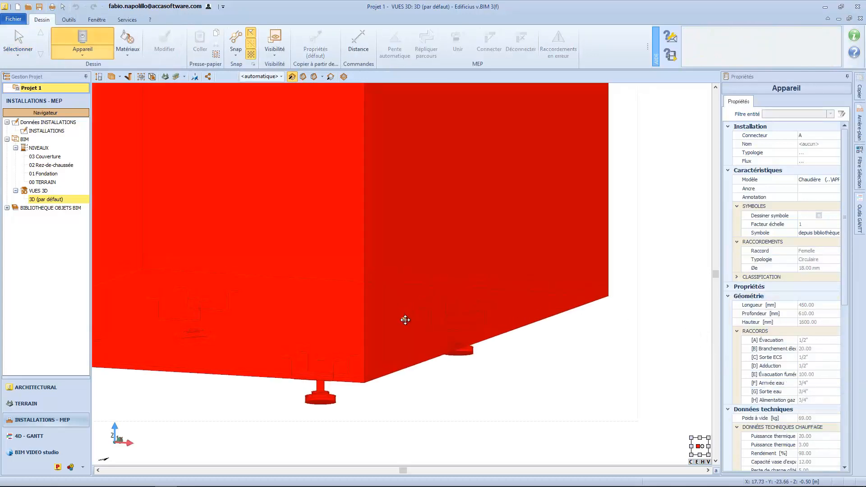
pyautogui.scroll(-3, 460, 291)
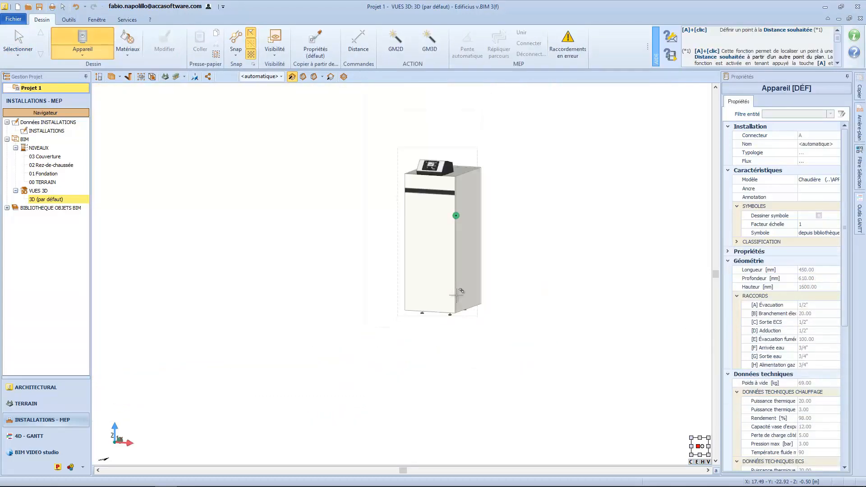
pyautogui.moveTo(440, 386); pyautogui.dragTo(538, 376, button='middle')
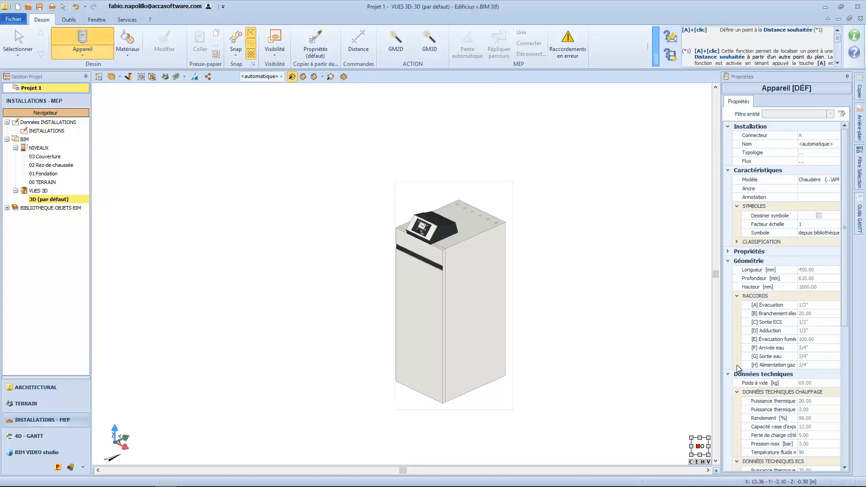
pyautogui.moveTo(842, 321); pyautogui.dragTo(686, 268)
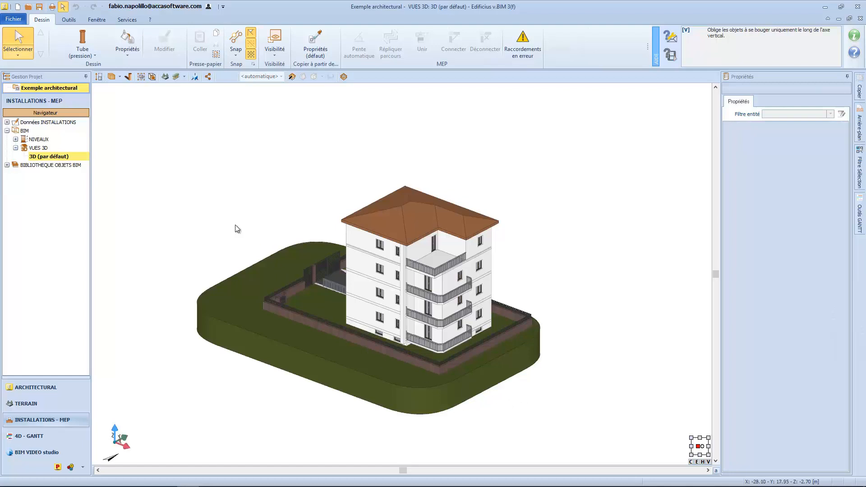
# In the Exemple architectural project, start a new sanitary terminal object created from an architectural 3D block.
pyautogui.click(90, 56)
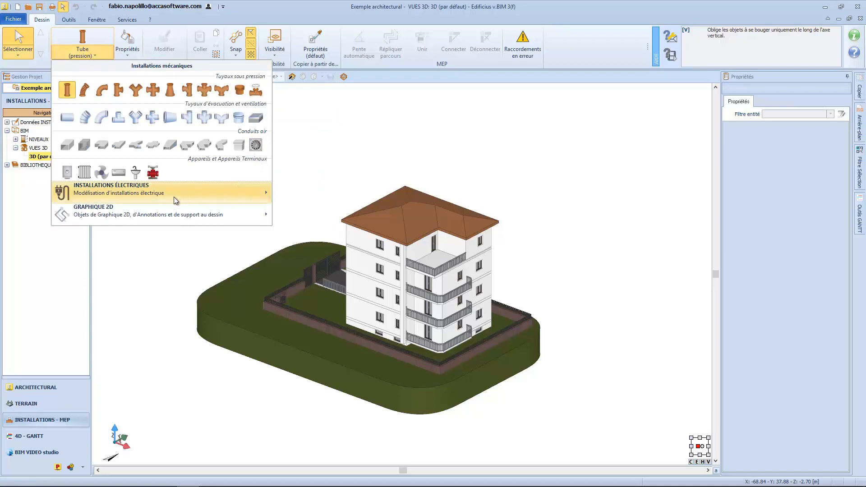
pyautogui.click(134, 173)
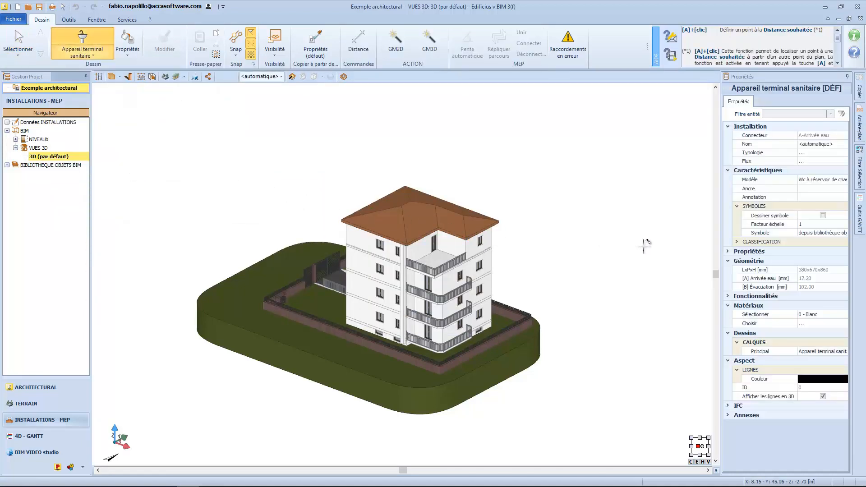
pyautogui.click(806, 180)
pyautogui.click(825, 180)
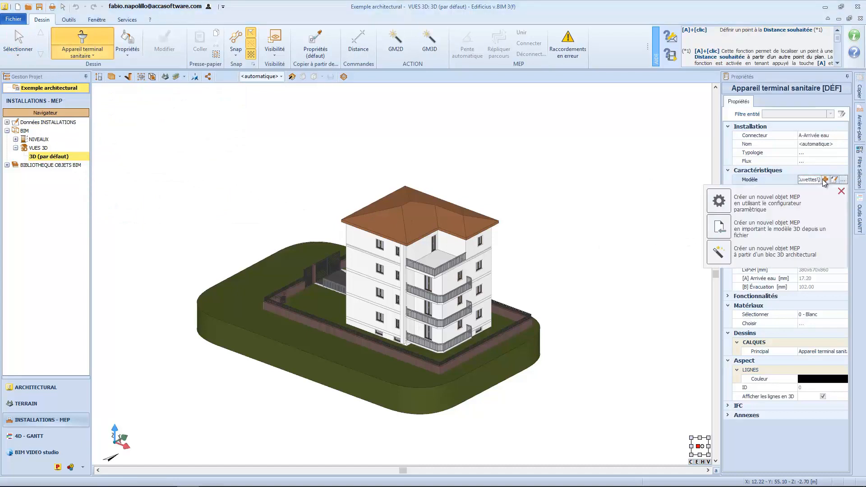
pyautogui.click(718, 252)
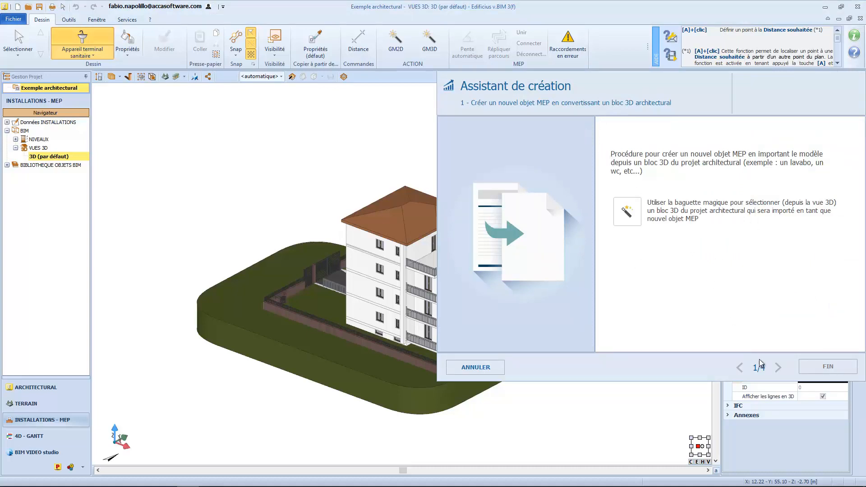
# Cut the building open in the 3D view and pick the shower cabin block as the source for the new object.
pyautogui.click(627, 211)
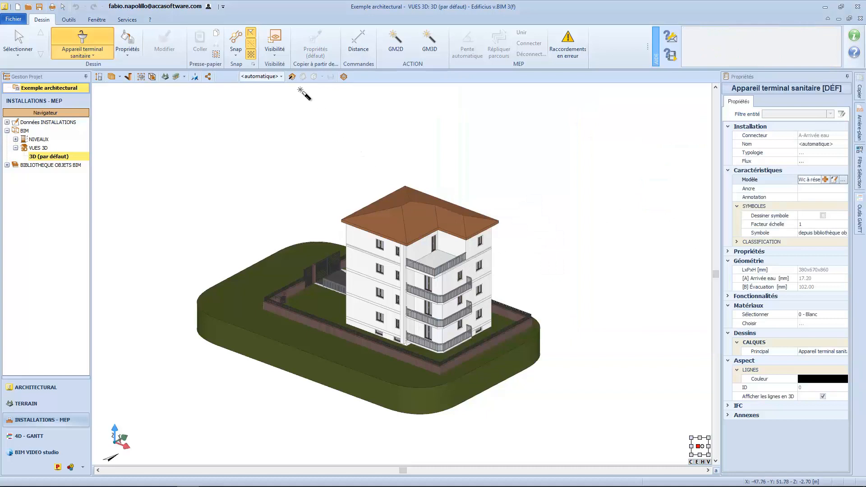
pyautogui.click(292, 77)
pyautogui.scroll(3, 408, 266)
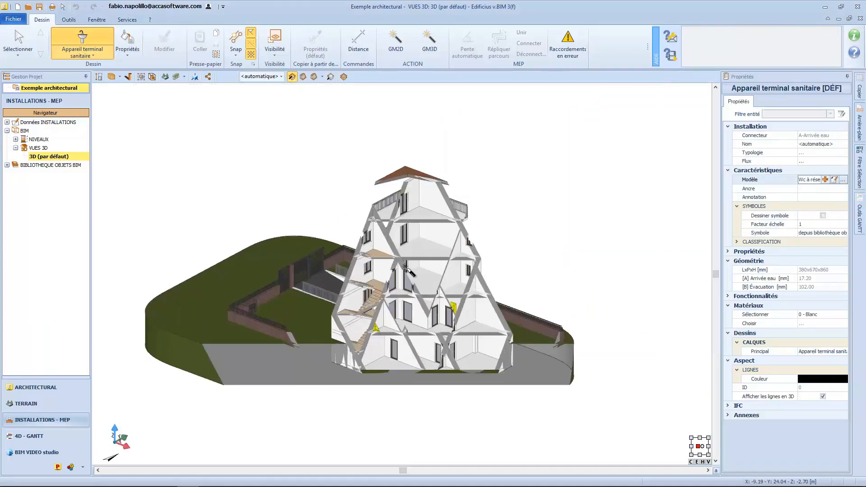
pyautogui.moveTo(446, 333); pyautogui.dragTo(431, 344, button='middle')
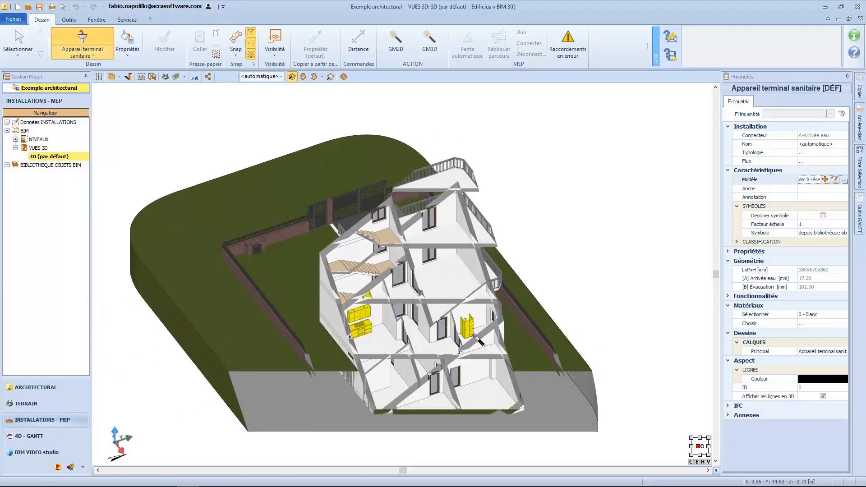
pyautogui.scroll(4, 440, 340)
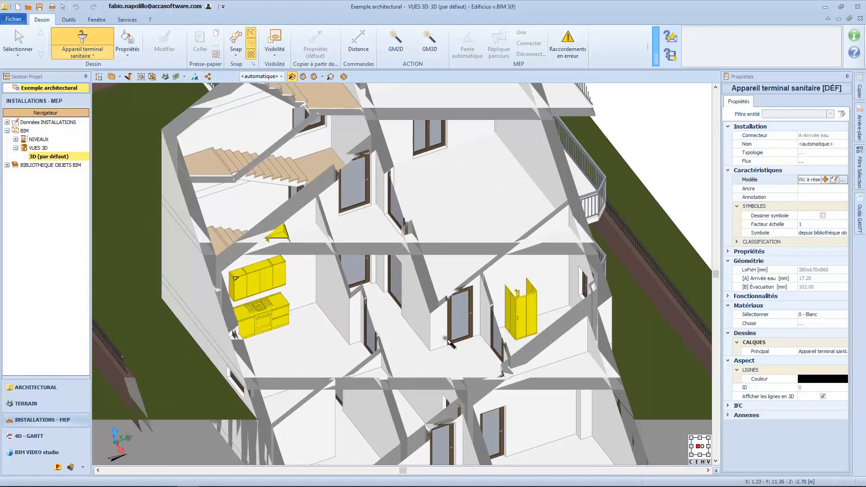
pyautogui.click(529, 318)
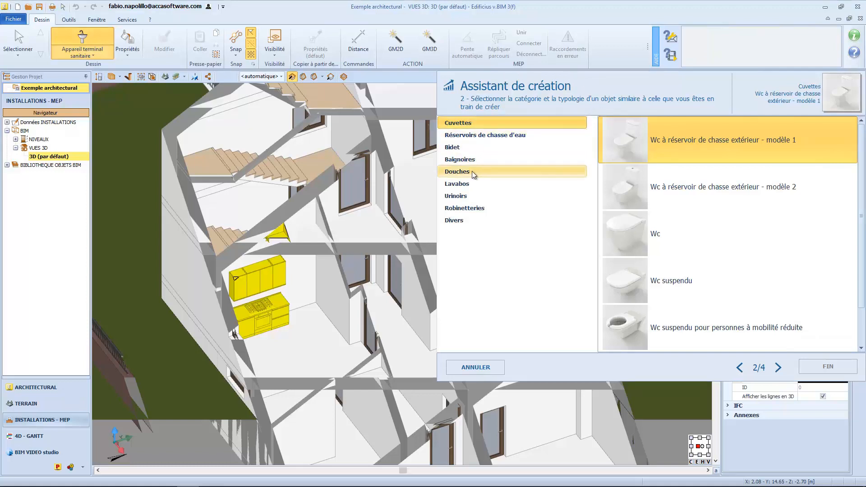
# Choose Cabine de douche avec receveur carré et mitigeur under Douches as the similar object type and accept its default characteristics.
pyautogui.click(504, 170)
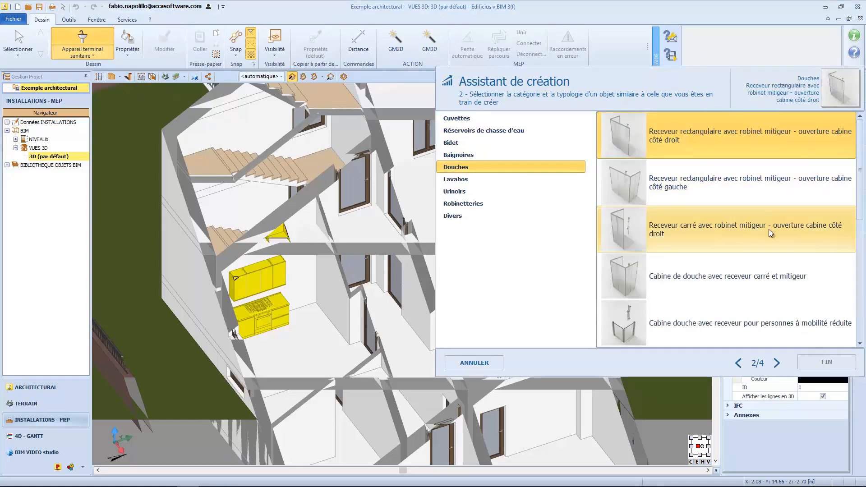
pyautogui.click(697, 280)
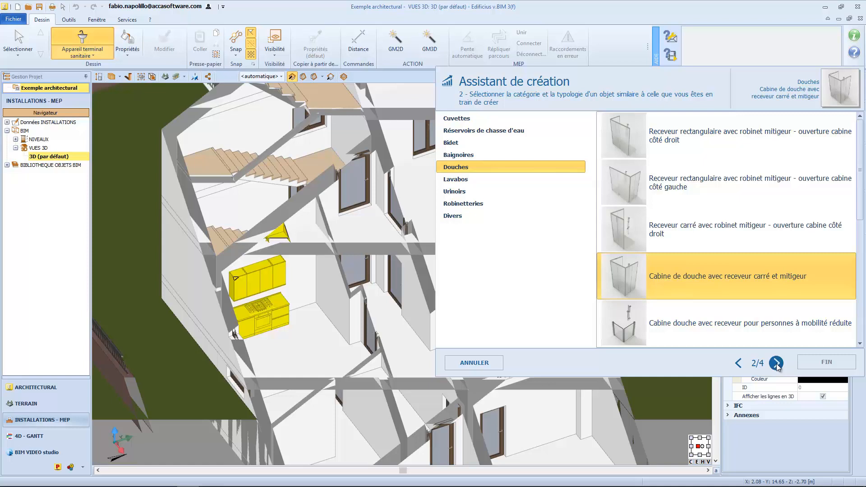
pyautogui.click(776, 363)
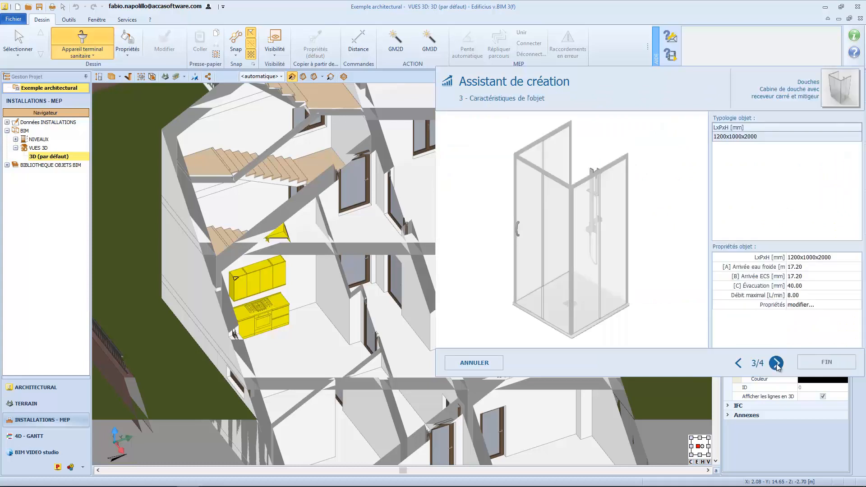
pyautogui.moveTo(630, 312)
pyautogui.mouseDown()
pyautogui.moveTo(611, 298)
pyautogui.moveTo(634, 275)
pyautogui.moveTo(653, 275)
pyautogui.moveTo(664, 294)
pyautogui.moveTo(630, 307)
pyautogui.mouseUp()
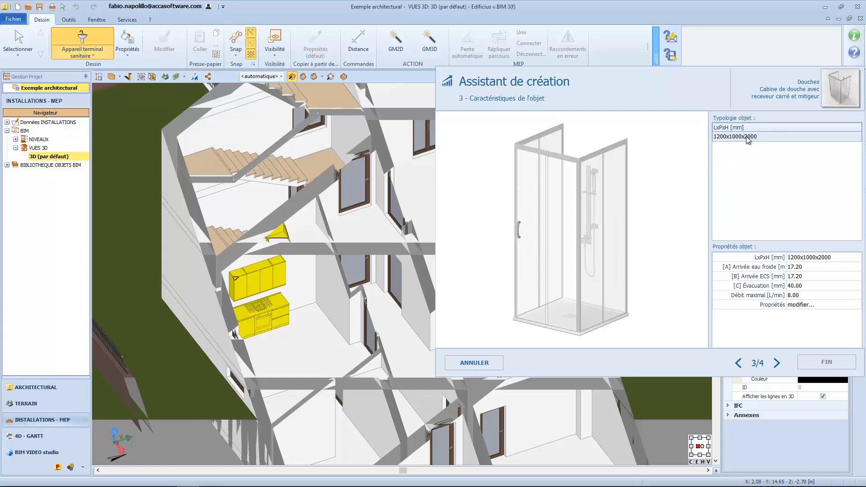
pyautogui.click(815, 284)
pyautogui.click(811, 295)
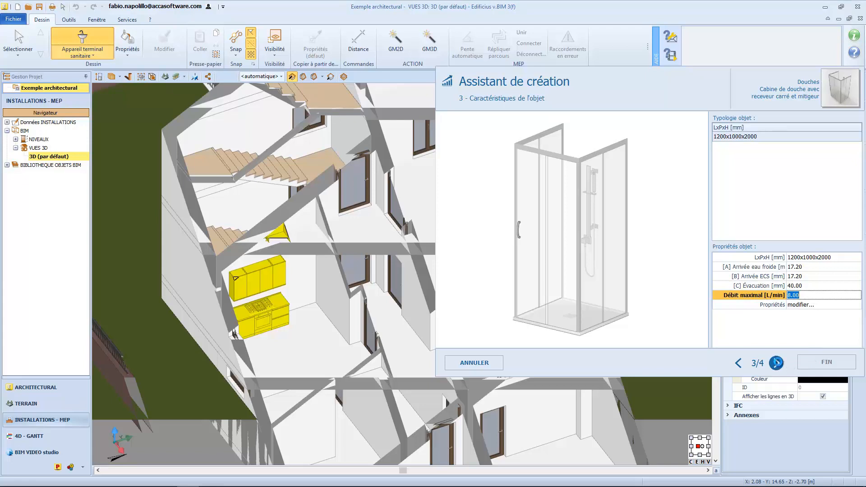
pyautogui.click(777, 362)
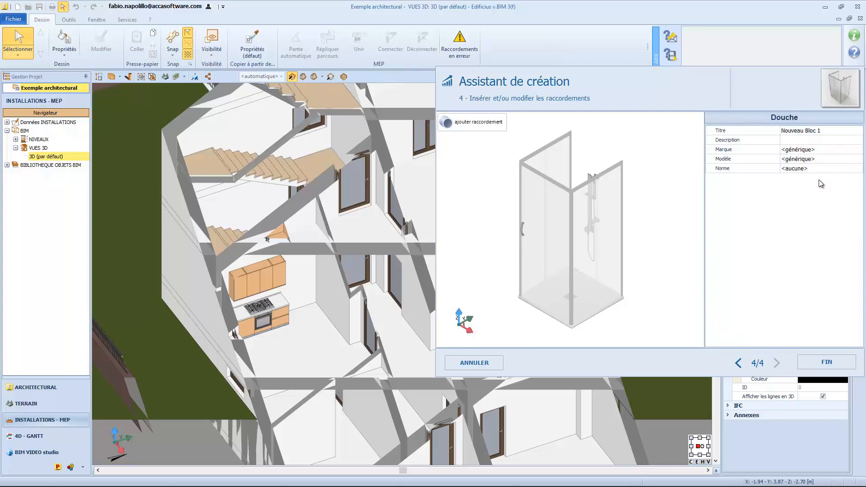
# Title the shower object Cabine de douche depuis bloc 3D.
pyautogui.click(798, 130)
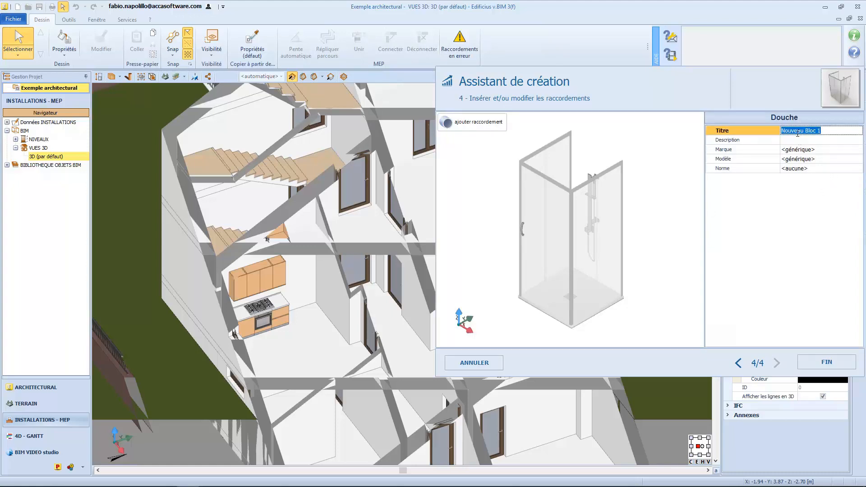
pyautogui.write('Cab')
pyautogui.write('ine de douche depuis bloc 3D')
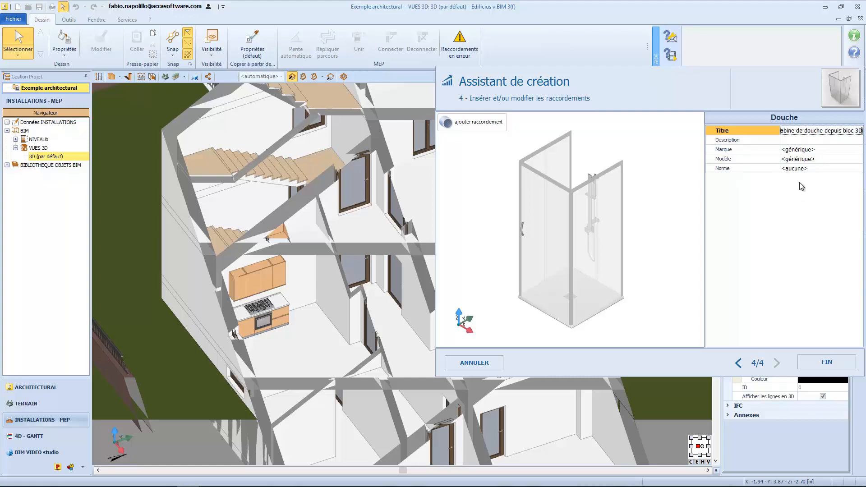
pyautogui.click(796, 140)
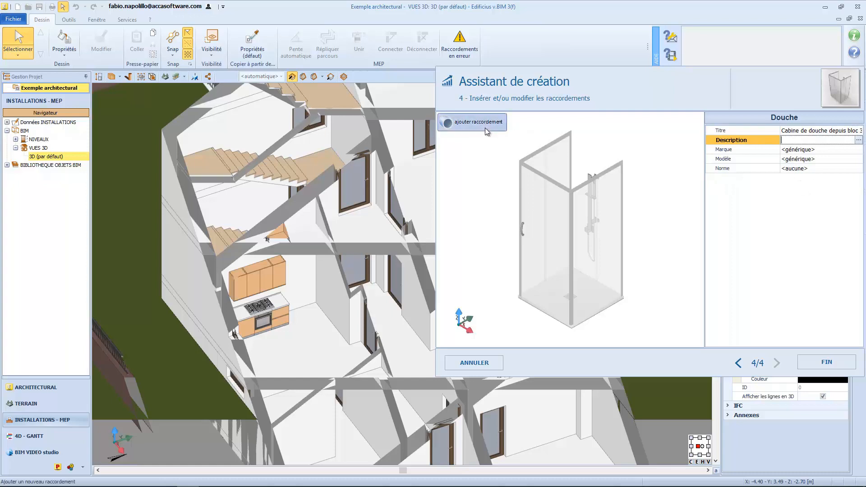
# Add two circular female connectors side by side on the back of the shower's mixer plate.
pyautogui.click(471, 121)
pyautogui.moveTo(648, 216); pyautogui.dragTo(635, 220)
pyautogui.moveTo(635, 220); pyautogui.dragTo(593, 221, button='middle')
pyautogui.scroll(8, 593, 223)
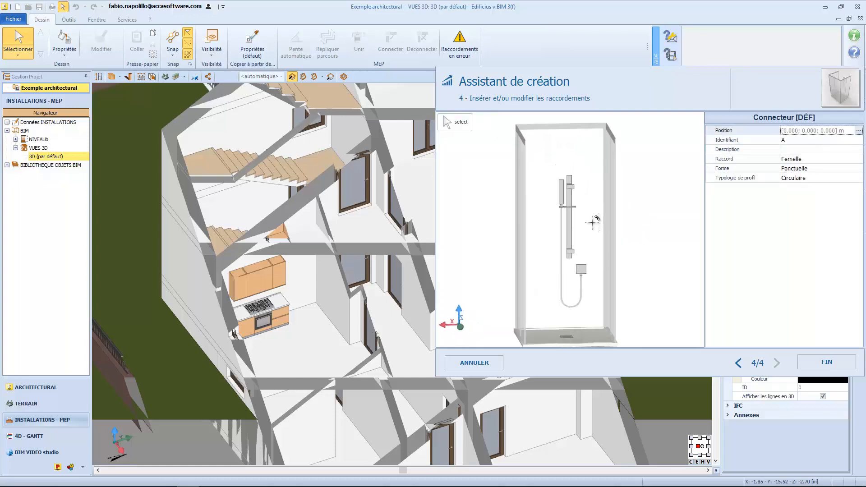
pyautogui.moveTo(579, 274); pyautogui.dragTo(605, 153, button='middle')
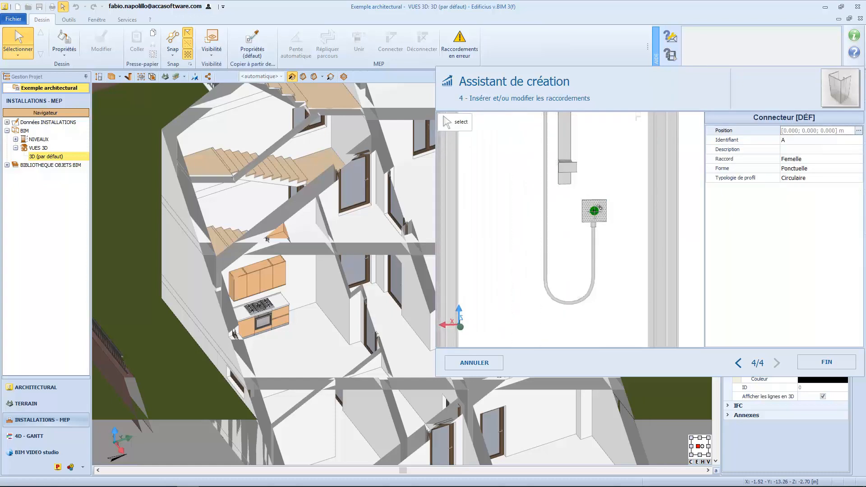
pyautogui.scroll(6, 596, 211)
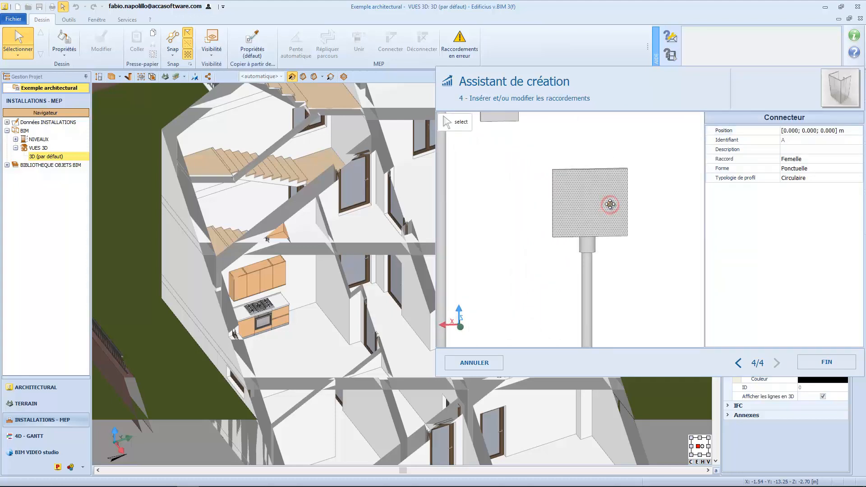
pyautogui.click(609, 205)
pyautogui.click(571, 206)
pyautogui.scroll(-10, 542, 283)
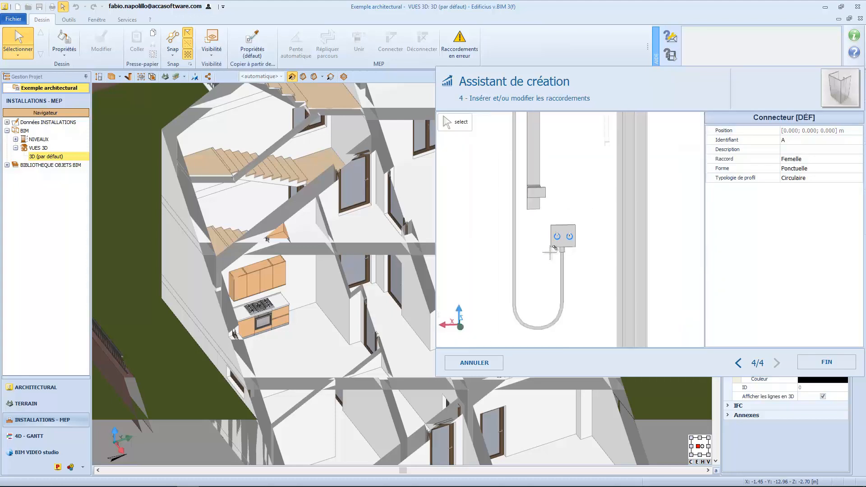
# Add a third circular female connector at the centre of the shower tray and end connector placement.
pyautogui.moveTo(537, 287); pyautogui.dragTo(564, 279, button='middle')
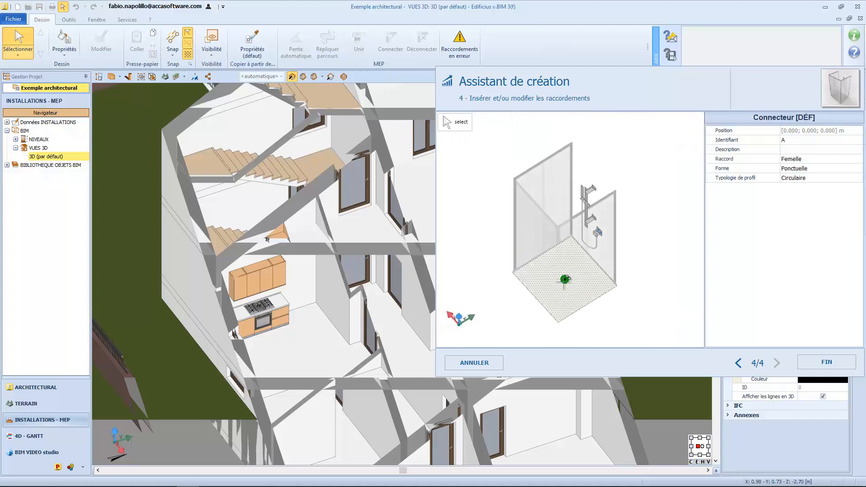
pyautogui.click(564, 280)
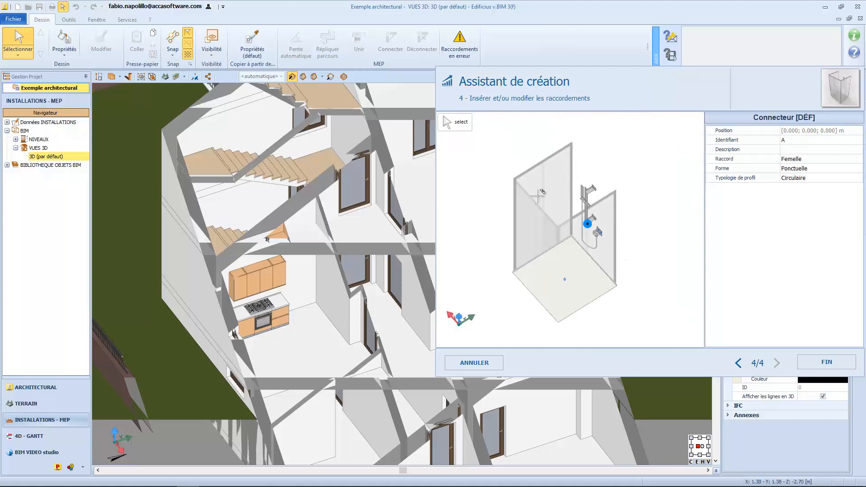
pyautogui.click(451, 122)
# Set connector A on the mixer plate to 3.2 mm thickness and 17.2 mm outer diameter.
pyautogui.click(584, 261)
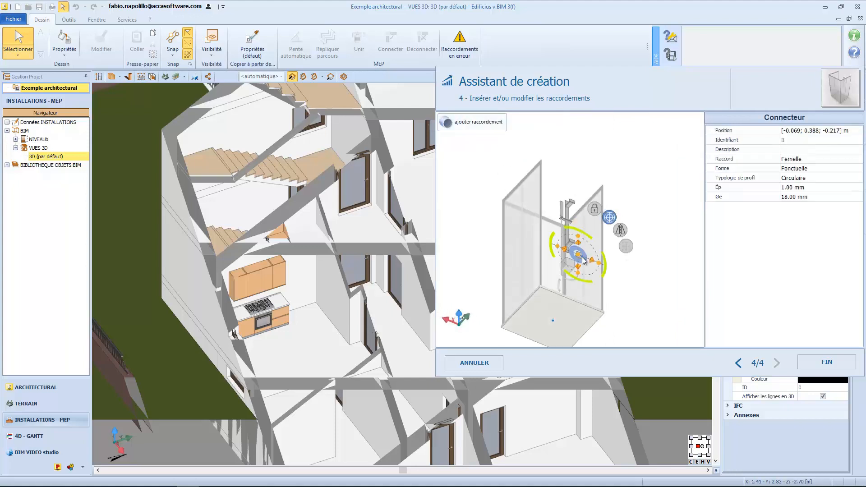
pyautogui.scroll(5, 584, 259)
pyautogui.click(583, 257)
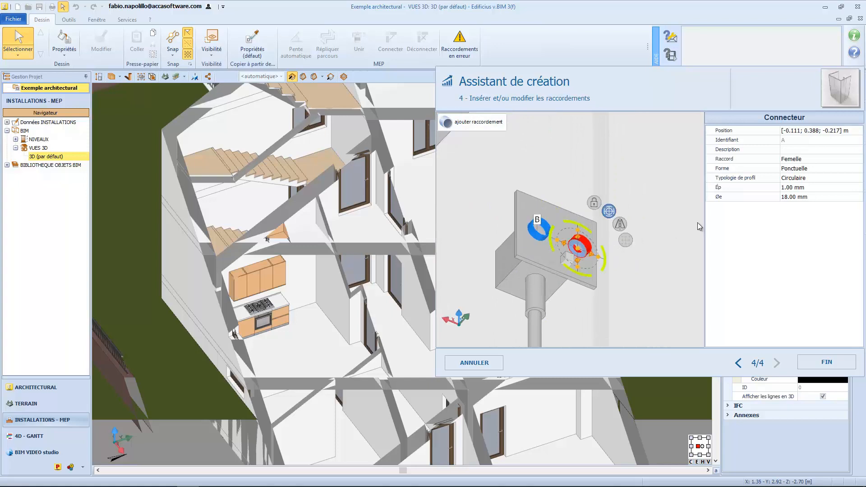
pyautogui.click(788, 188)
pyautogui.write('3.2')
pyautogui.click(787, 197)
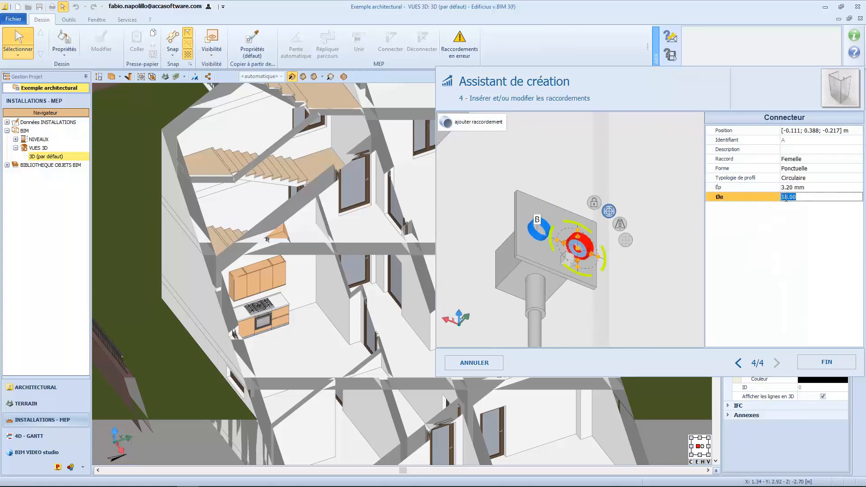
pyautogui.write('17')
pyautogui.press('Return')
# Set connector B on the mixer plate to 3.2 mm thickness and 17.2 mm outer diameter.
pyautogui.click(537, 235)
pyautogui.click(788, 188)
pyautogui.write('3.2')
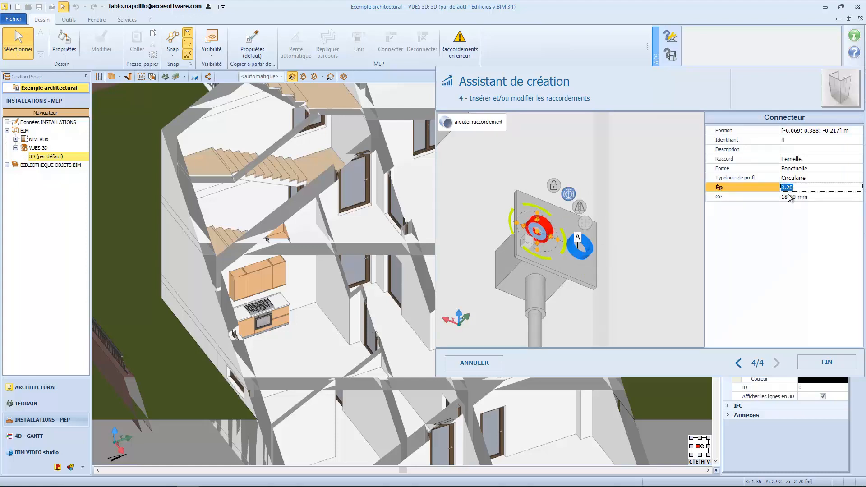
pyautogui.click(788, 196)
pyautogui.write('17.2')
pyautogui.press('Return')
# Set the tray connector C to 2.5 mm thickness and 40 mm outer diameter, and finish the creation wizard.
pyautogui.moveTo(585, 296); pyautogui.dragTo(631, 81, button='middle')
pyautogui.moveTo(491, 297); pyautogui.dragTo(603, 204, button='middle')
pyautogui.click(562, 238)
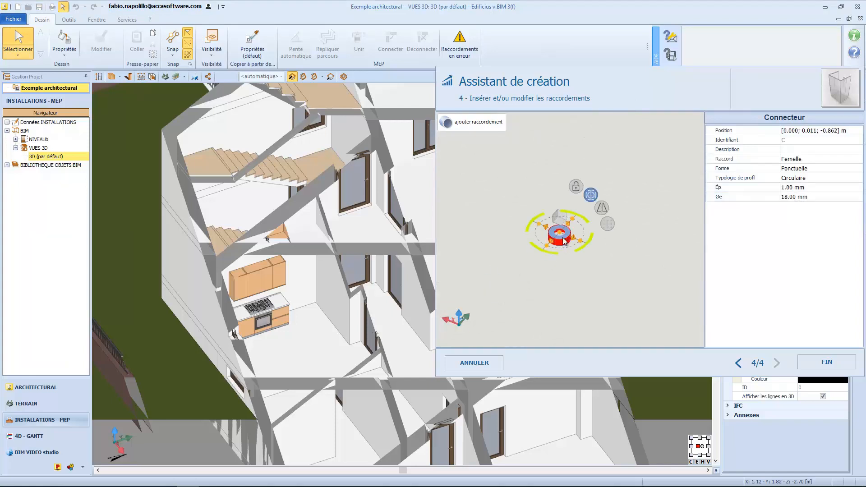
pyautogui.click(799, 187)
pyautogui.write('2.5')
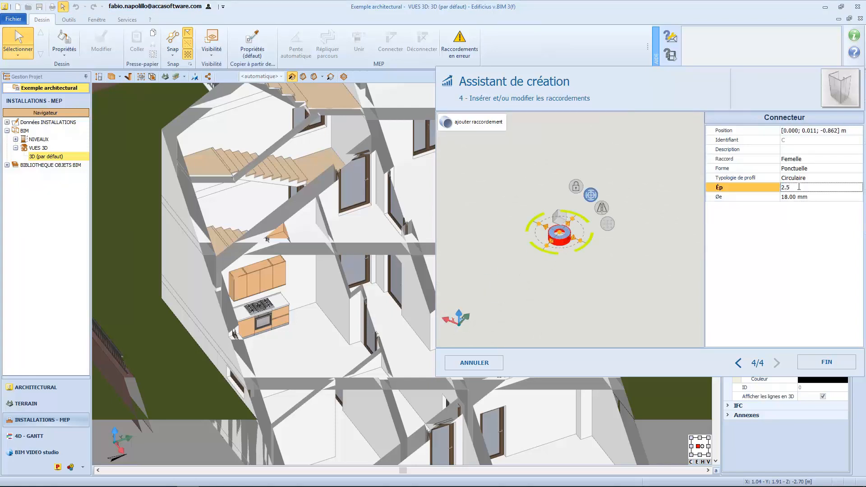
pyautogui.press('Return')
pyautogui.click(791, 196)
pyautogui.write('40')
pyautogui.press('Return')
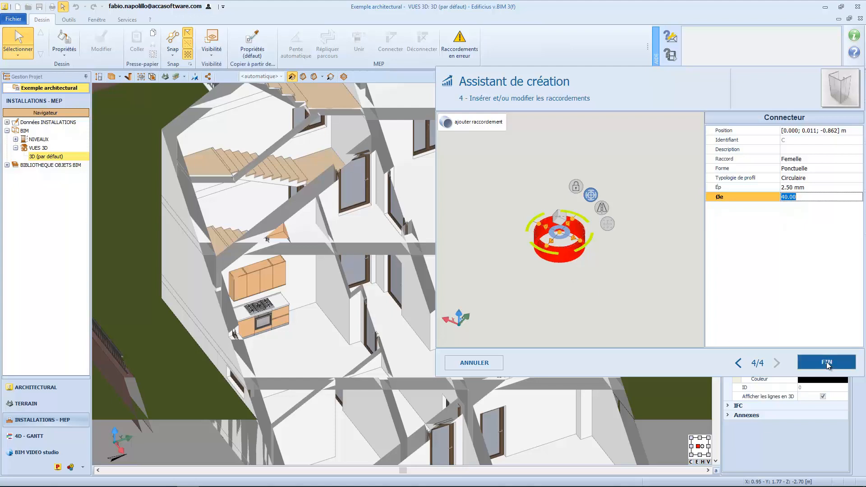
pyautogui.click(826, 362)
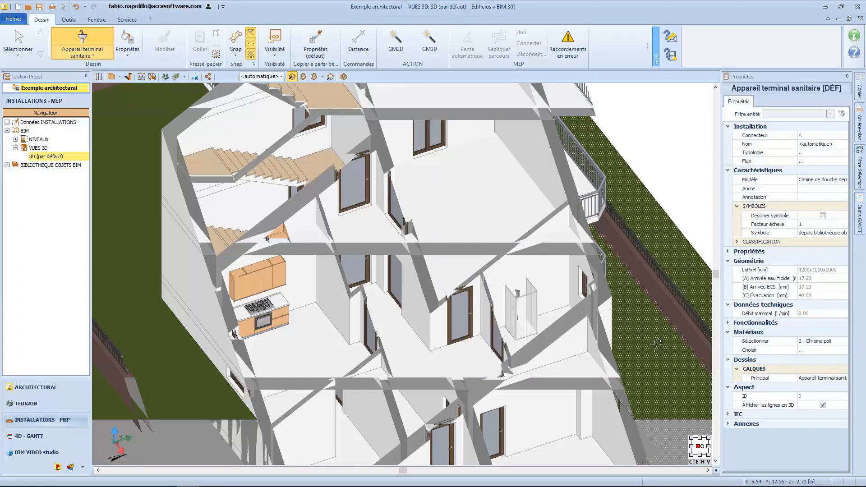
# Leave placement mode and select the shower cabin in the building to check its connector and name properties.
pyautogui.press('Escape')
pyautogui.click(523, 323)
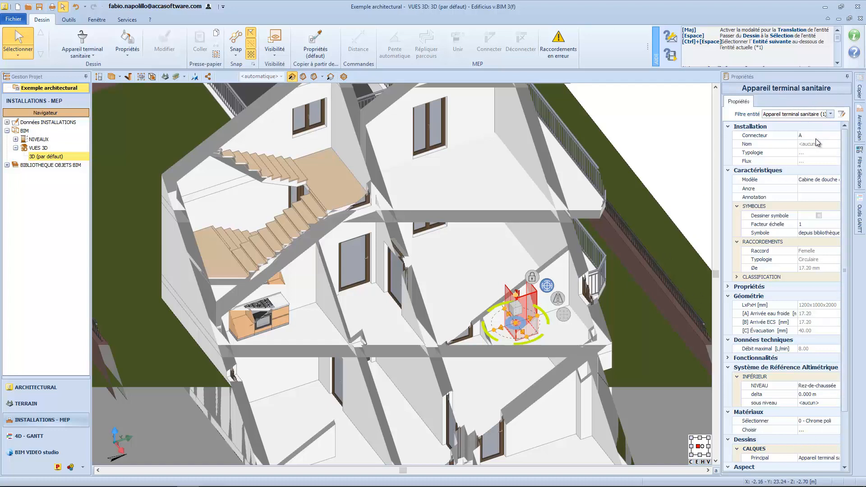
pyautogui.click(818, 137)
pyautogui.click(816, 148)
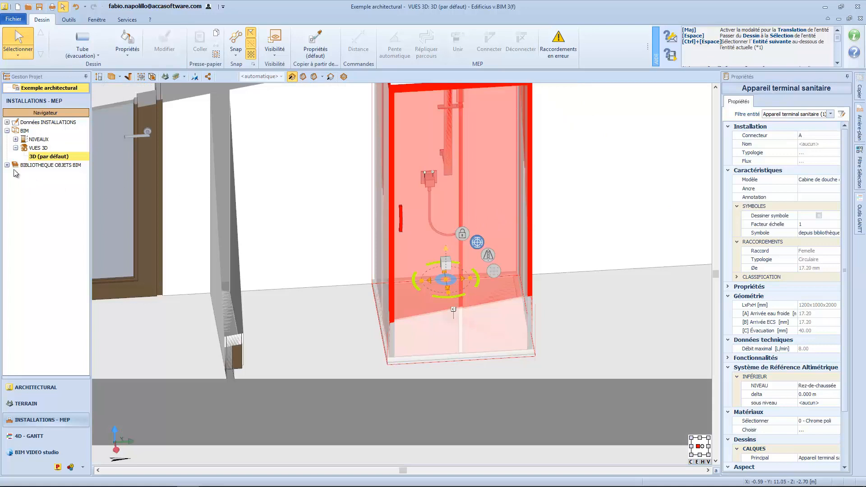
# Open the shower block in the project BIM library from the Blocs 3D archive, under Aménagement bain, Douche.
pyautogui.click(7, 165)
pyautogui.click(37, 175)
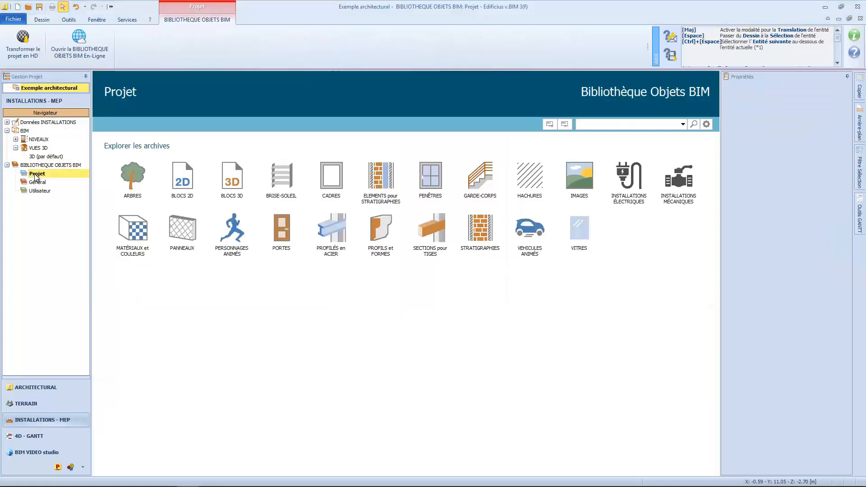
pyautogui.click(235, 185)
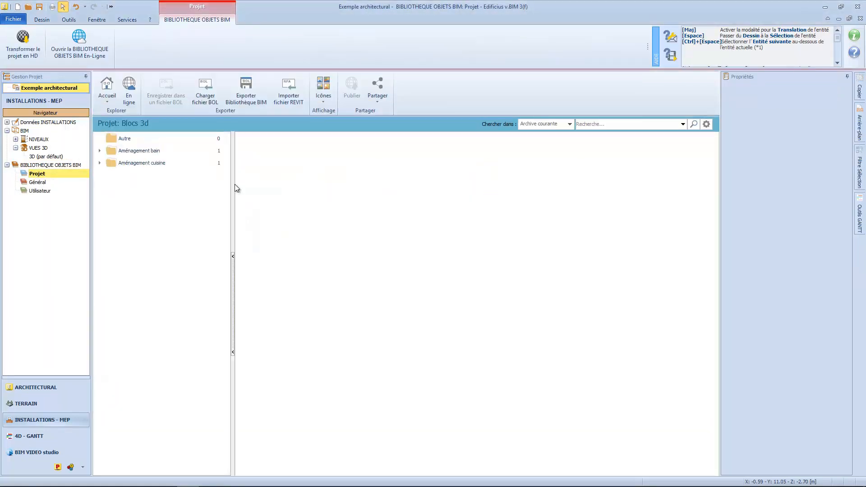
pyautogui.click(101, 151)
pyautogui.click(142, 164)
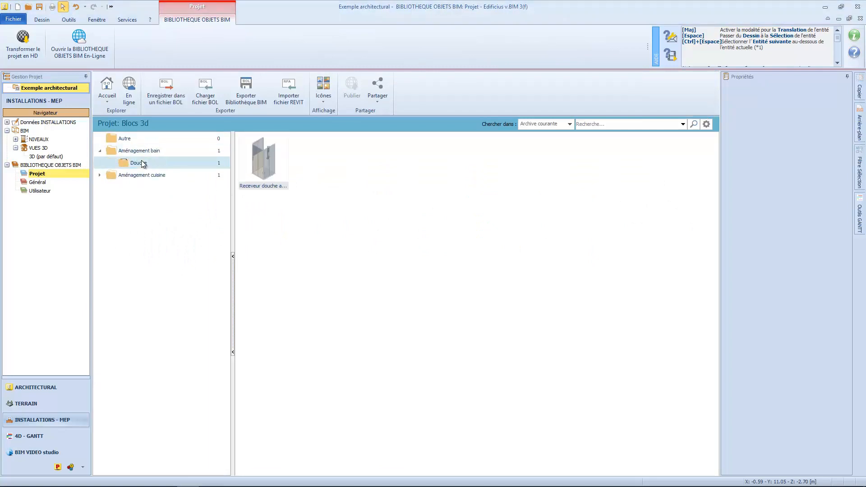
pyautogui.doubleClick(254, 169)
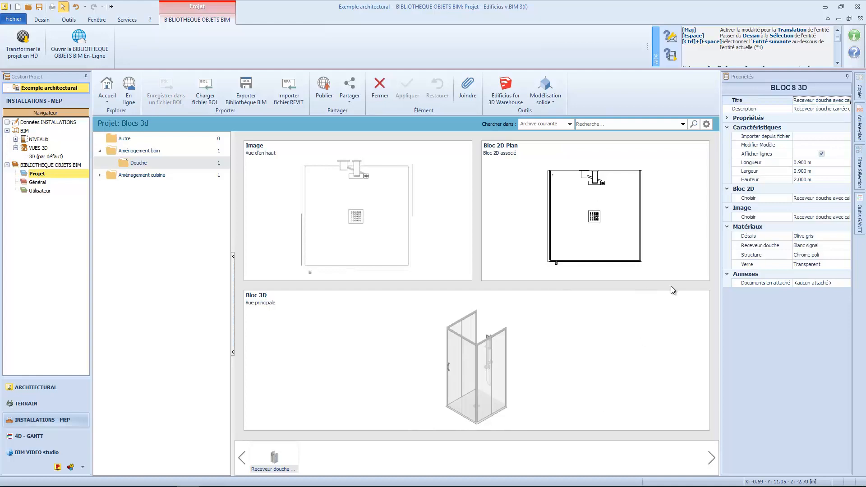
# Review the dimension and rotation options of the shower block's 3D model and dismiss them.
pyautogui.click(794, 144)
pyautogui.click(846, 145)
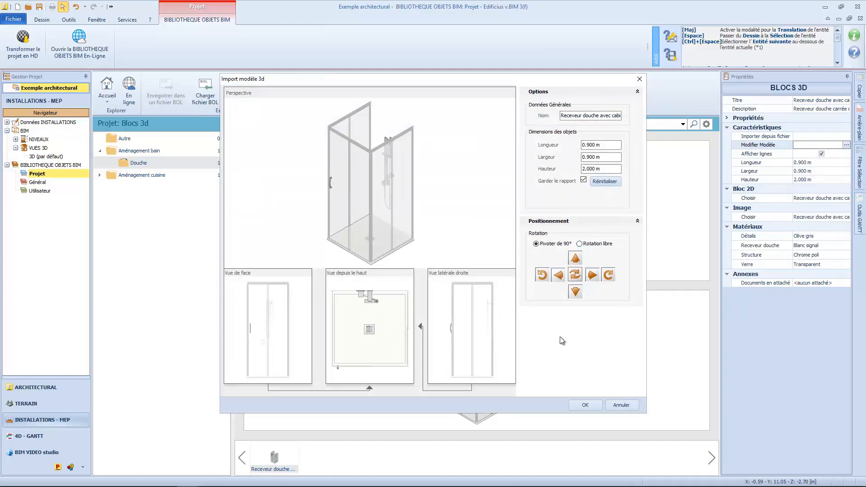
pyautogui.click(616, 405)
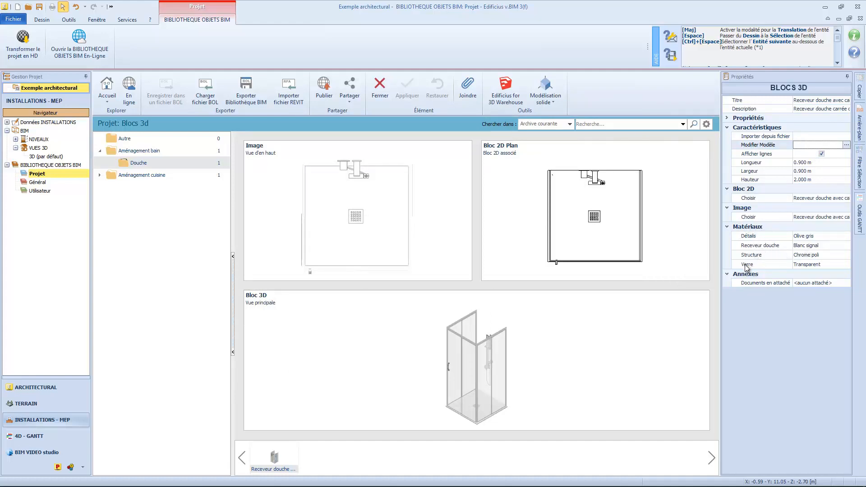
# Change the shower block's Verre material to Dépoli and apply the change.
pyautogui.click(819, 267)
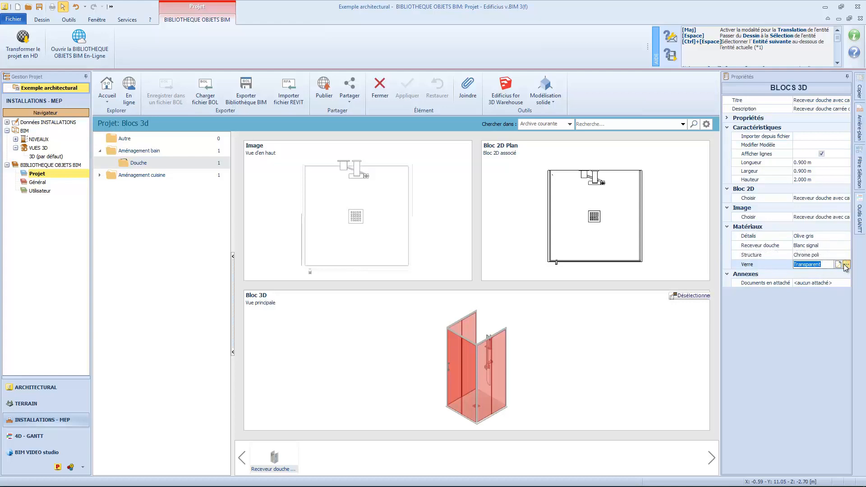
pyautogui.click(846, 265)
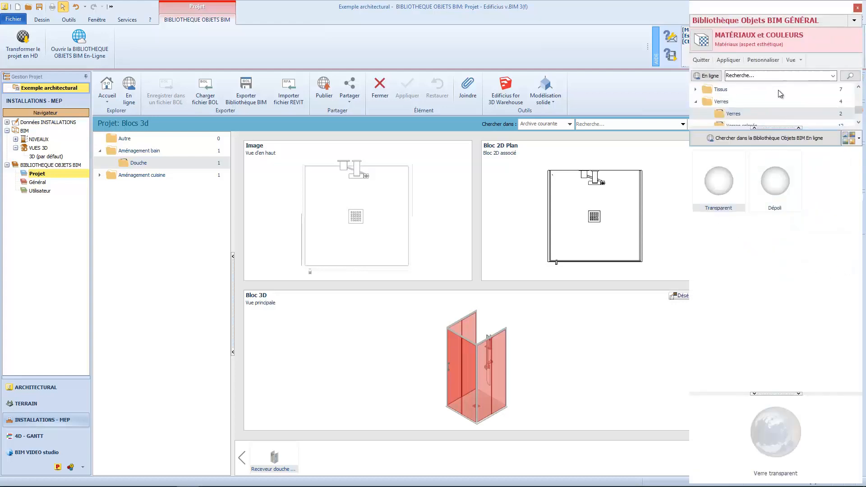
pyautogui.click(787, 173)
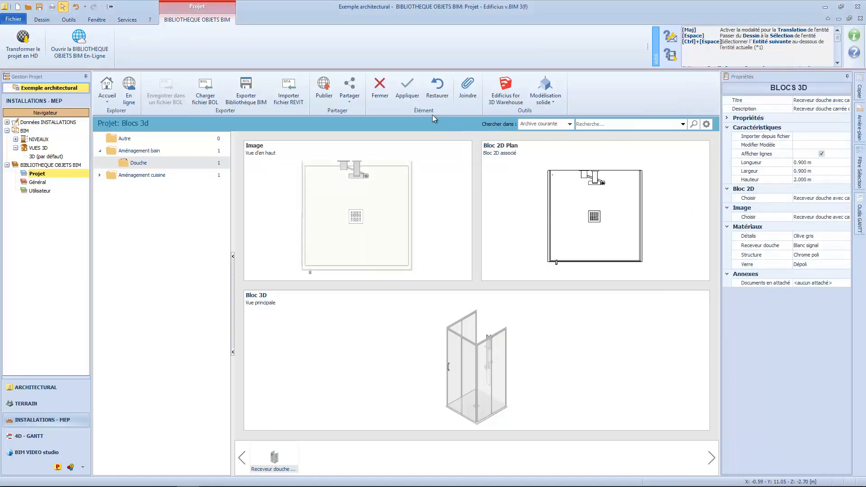
pyautogui.click(405, 83)
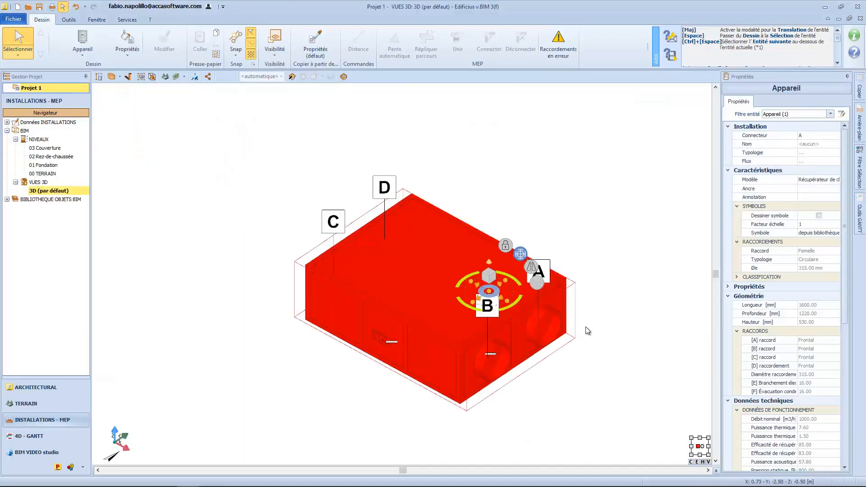
# Open the selected heat recovery unit's model in a maximized element editor and inspect it in 3D.
pyautogui.click(771, 180)
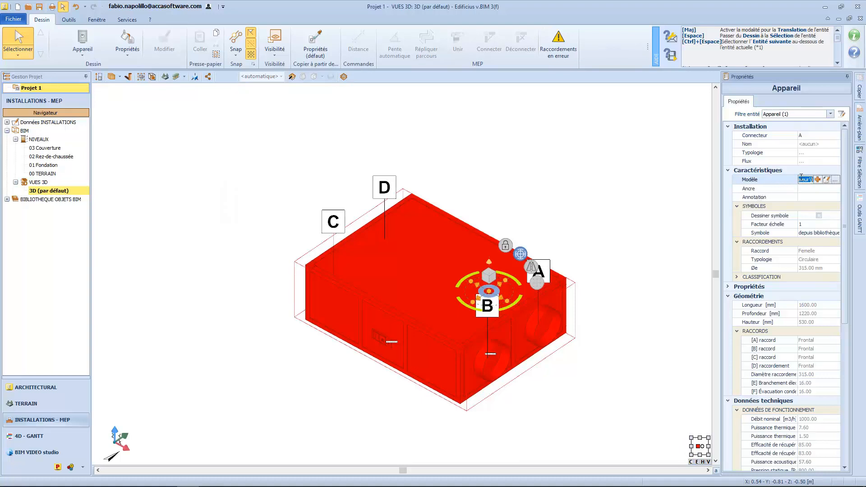
pyautogui.click(826, 179)
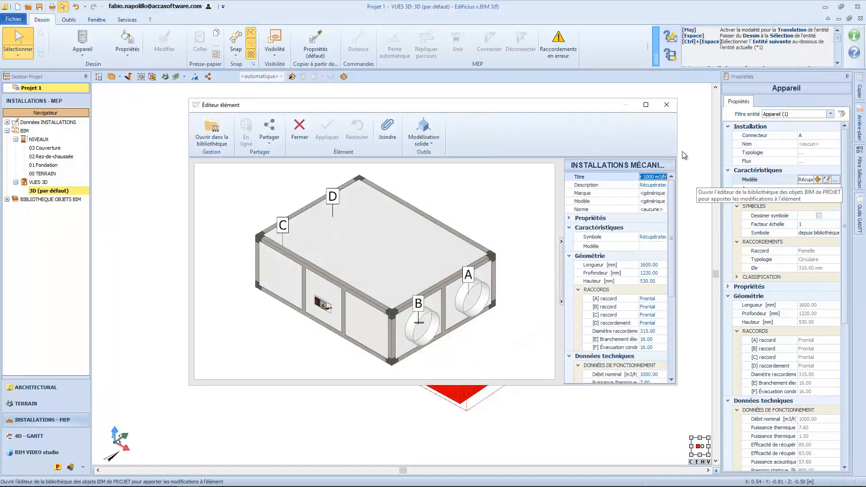
pyautogui.click(645, 108)
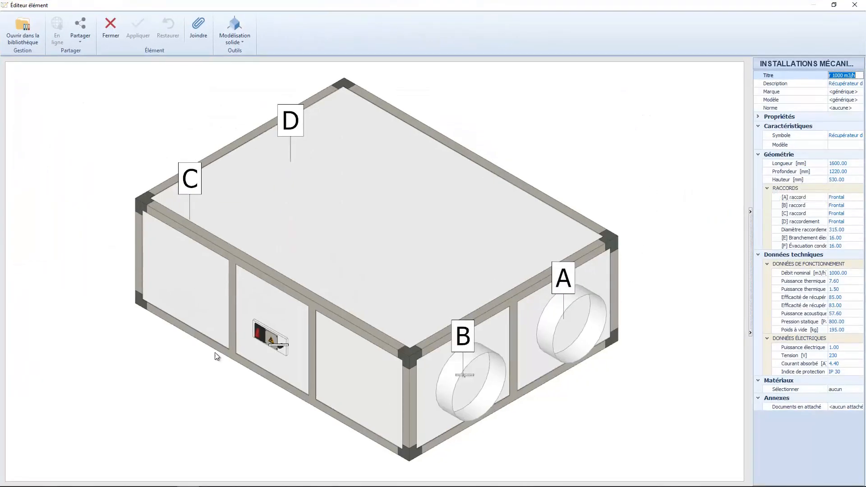
pyautogui.moveTo(474, 360)
pyautogui.mouseDown(button='middle')
pyautogui.moveTo(496, 353)
pyautogui.moveTo(477, 336)
pyautogui.moveTo(470, 353)
pyautogui.moveTo(480, 366)
pyautogui.mouseUp(button='middle')
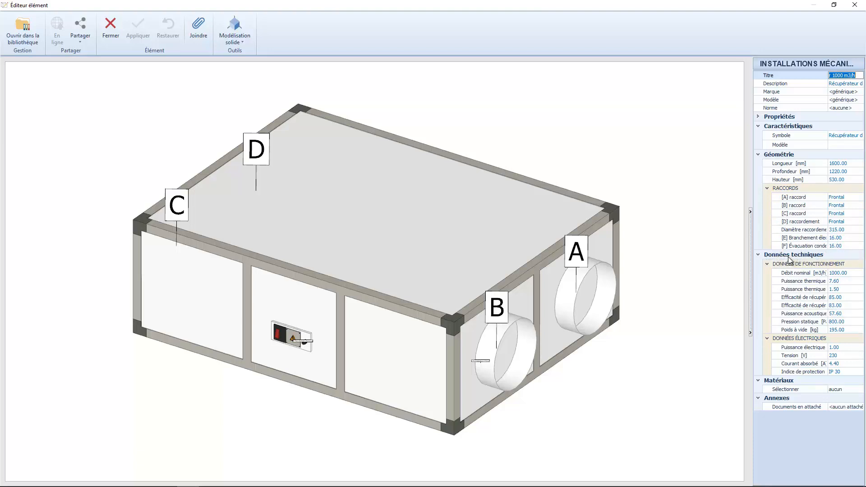
# Modify the heat recovery unit's data, setting Longueur to 1500 mm and Hauteur to 500 mm.
pyautogui.click(777, 146)
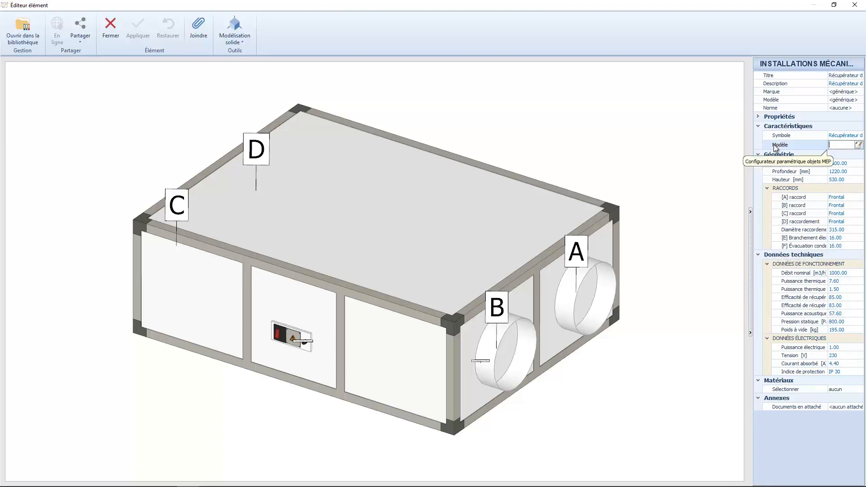
pyautogui.click(858, 145)
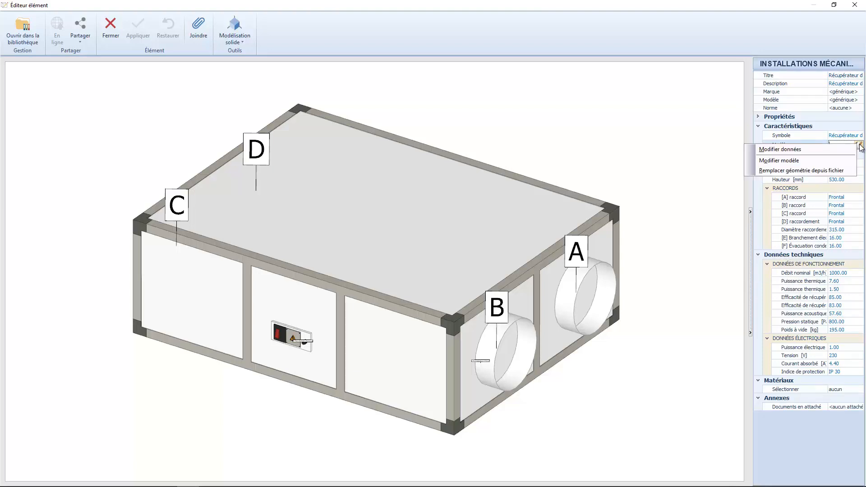
pyautogui.click(813, 153)
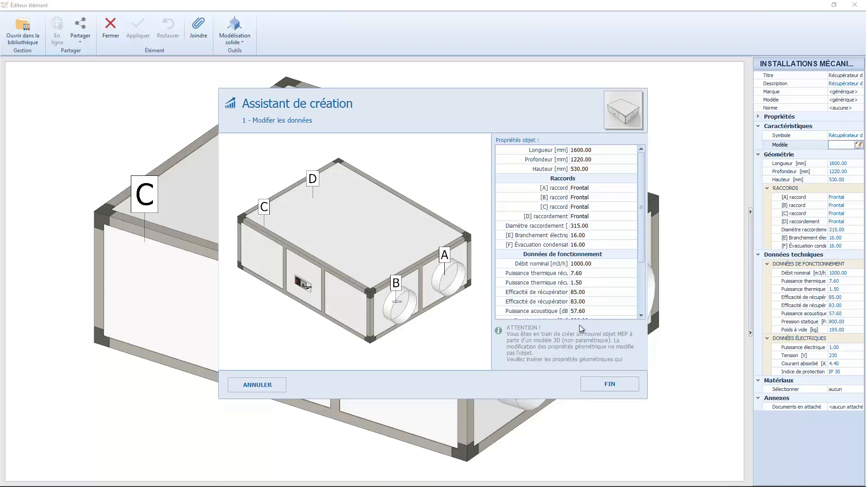
pyautogui.click(591, 150)
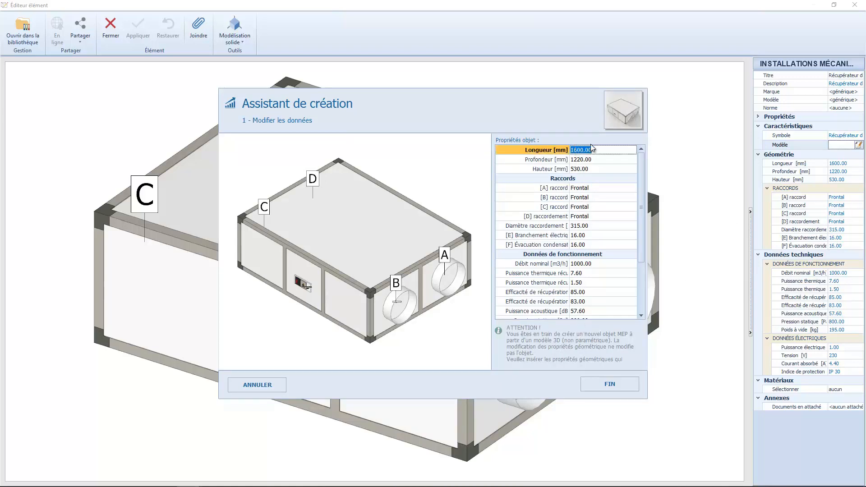
pyautogui.write('1500')
pyautogui.press('Tab')
pyautogui.press('Tab')
pyautogui.write('500')
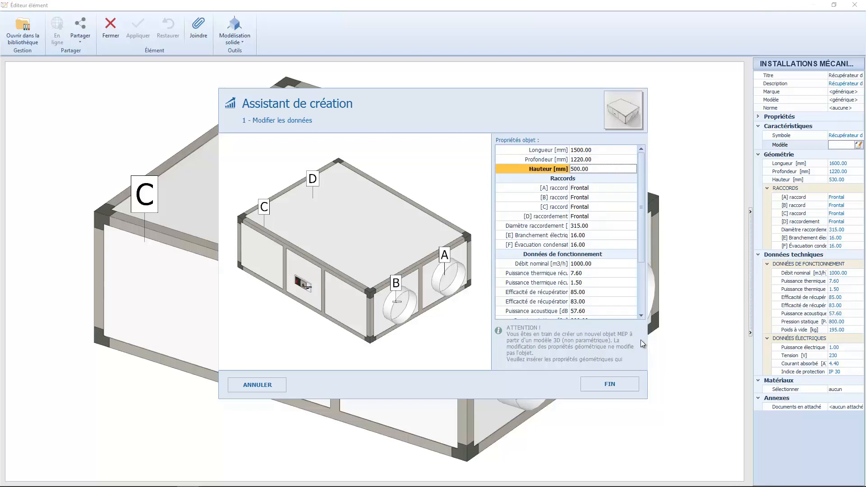
pyautogui.click(609, 382)
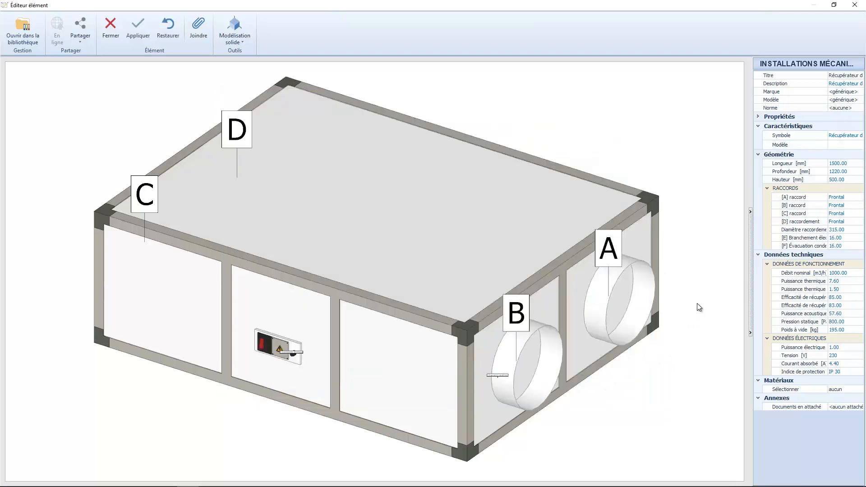
# Start modifying the unit's model, keep the Récupérateur de chaleur type and choose the 2000 m3/h size.
pyautogui.click(843, 145)
pyautogui.click(859, 144)
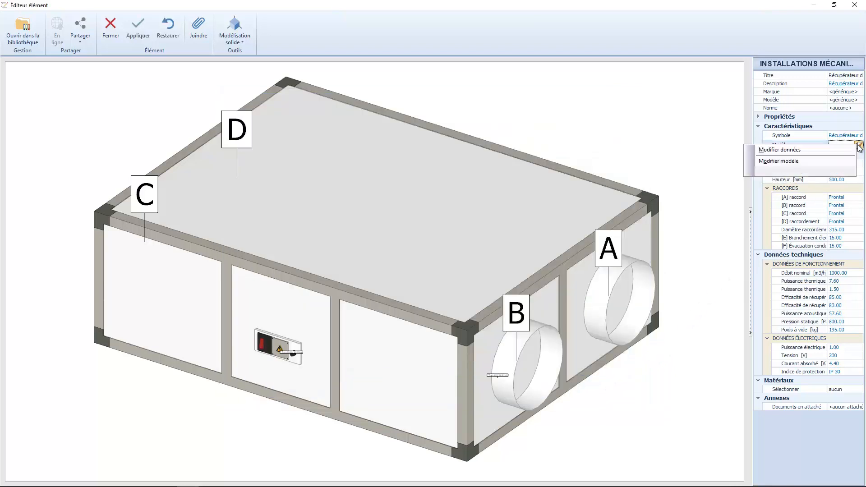
pyautogui.click(805, 161)
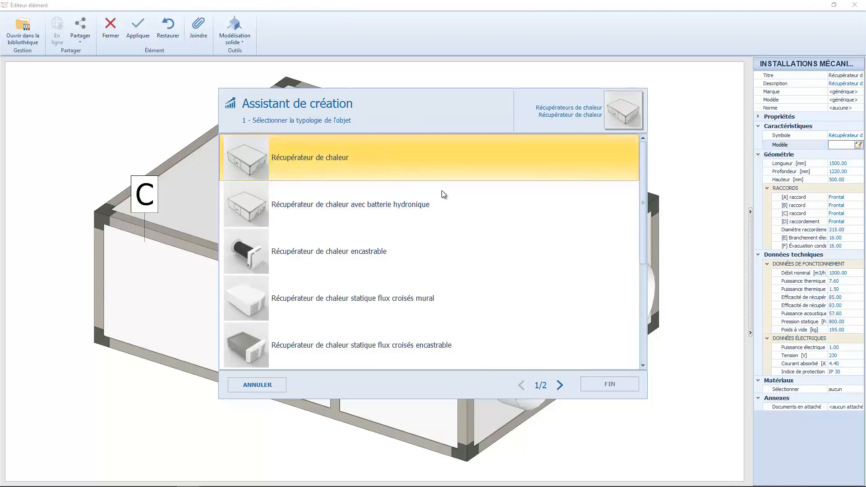
pyautogui.click(559, 386)
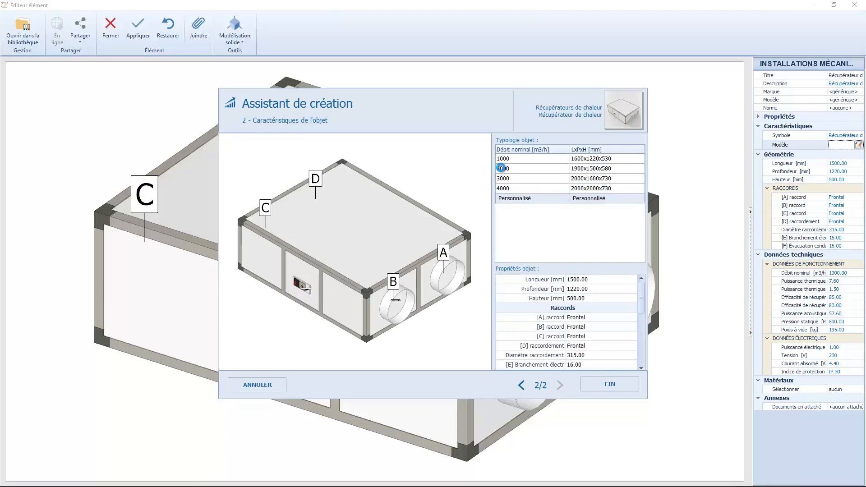
pyautogui.click(500, 168)
# Set the chosen model's Longueur to 1500 mm and Hauteur to 500 mm, and finish the creation wizard.
pyautogui.click(573, 280)
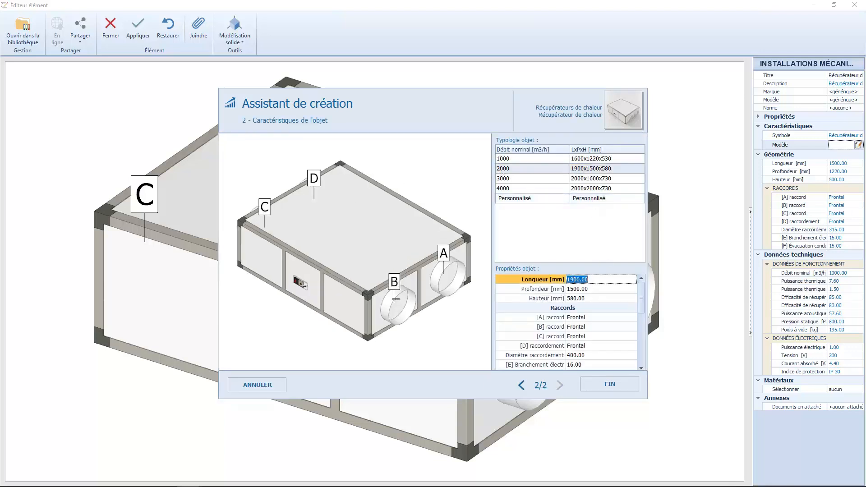
pyautogui.write('1500')
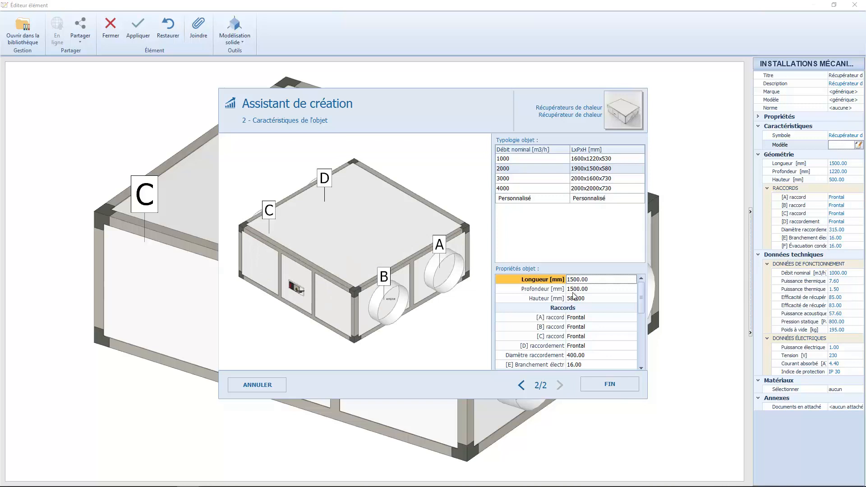
pyautogui.click(573, 298)
pyautogui.write('50')
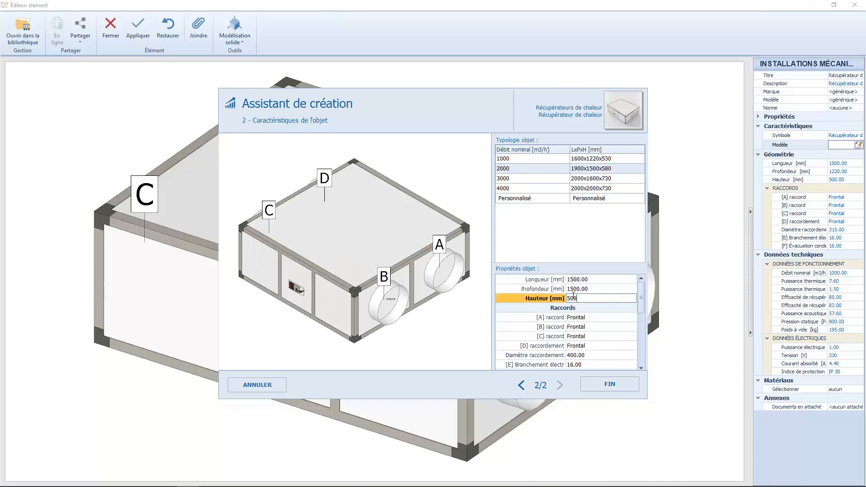
pyautogui.press('Return')
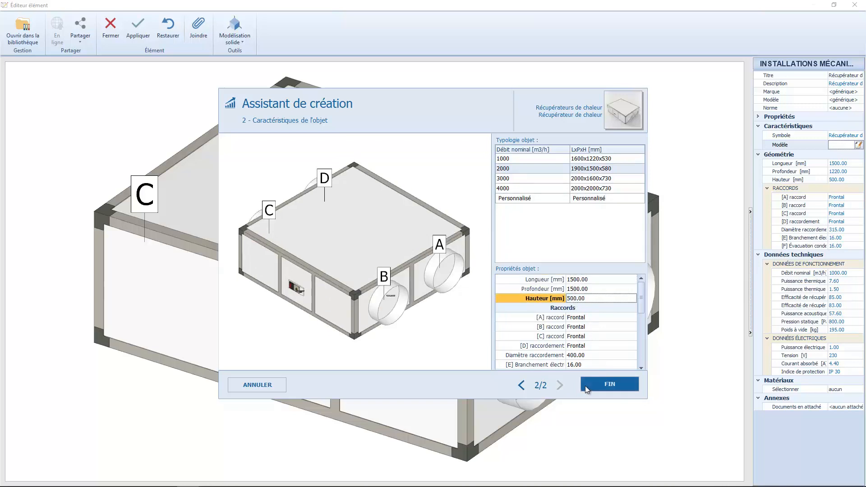
pyautogui.click(609, 384)
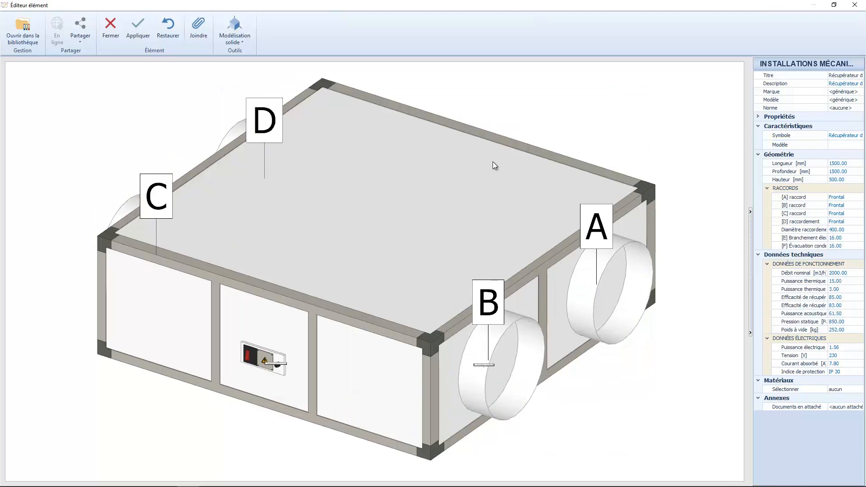
pyautogui.moveTo(559, 226)
pyautogui.mouseDown()
pyautogui.moveTo(546, 233)
pyautogui.moveTo(551, 226)
pyautogui.mouseUp()
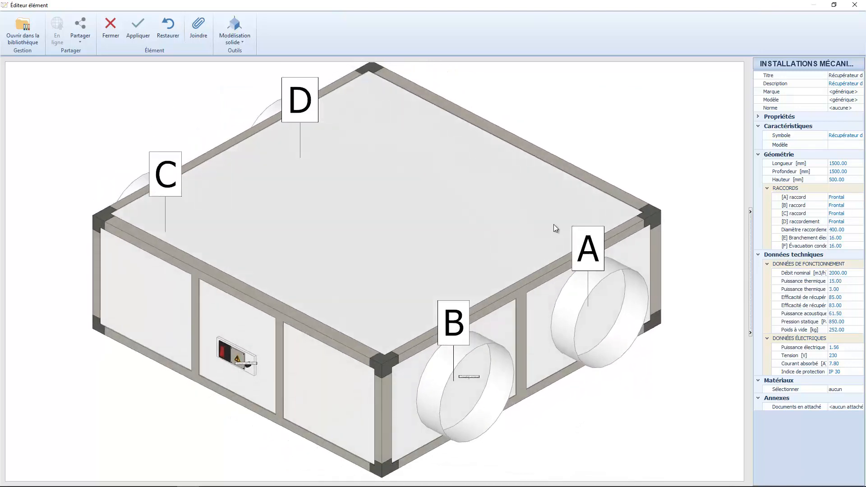
# Start replacing the unit's geometry from a file and load Récupérateur.ifc as the 3D model.
pyautogui.click(840, 145)
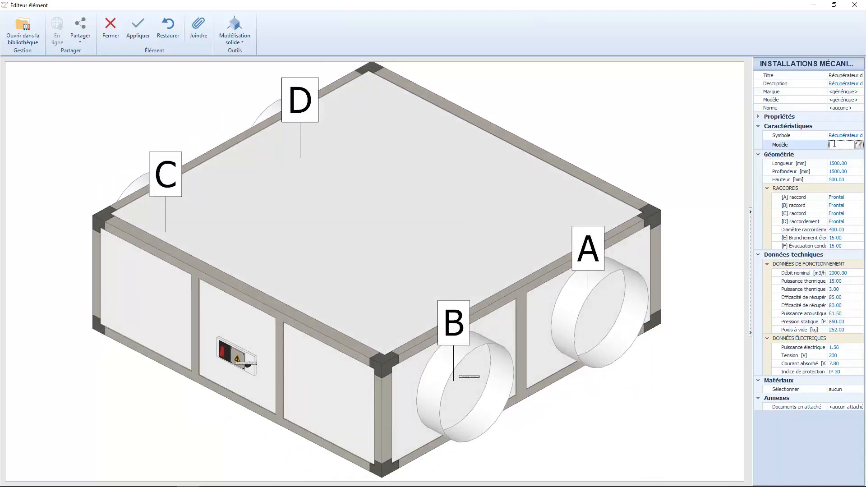
pyautogui.click(859, 145)
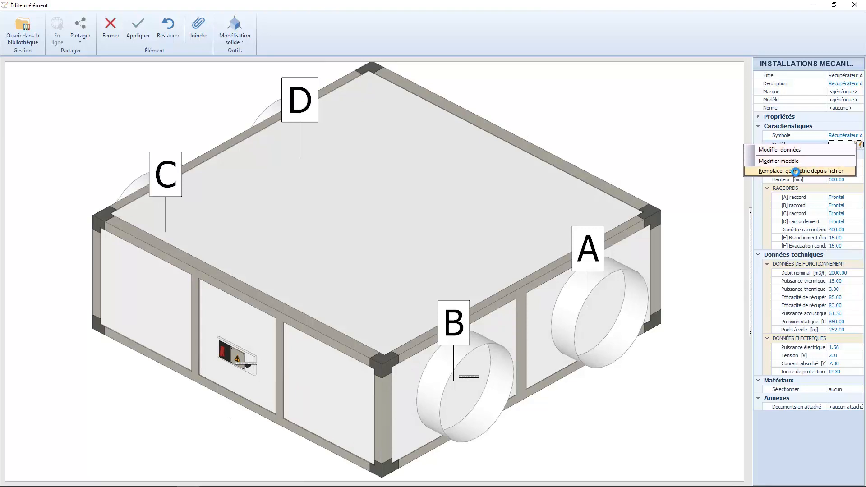
pyautogui.click(797, 172)
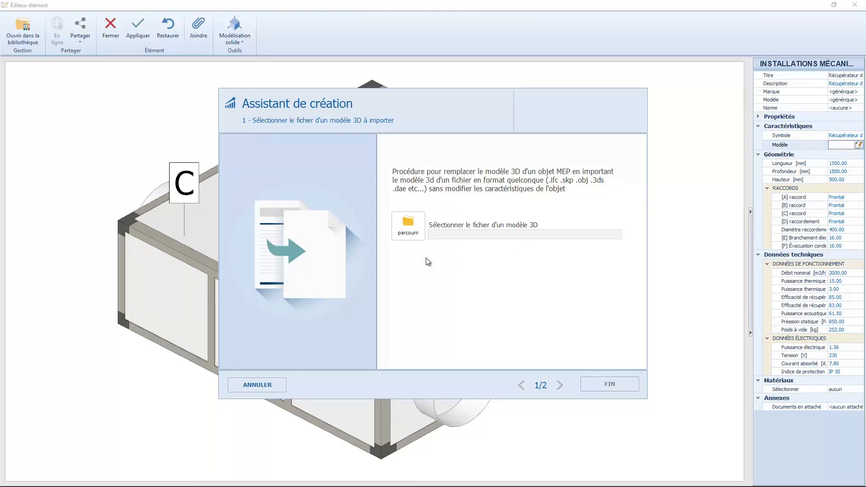
pyautogui.click(408, 226)
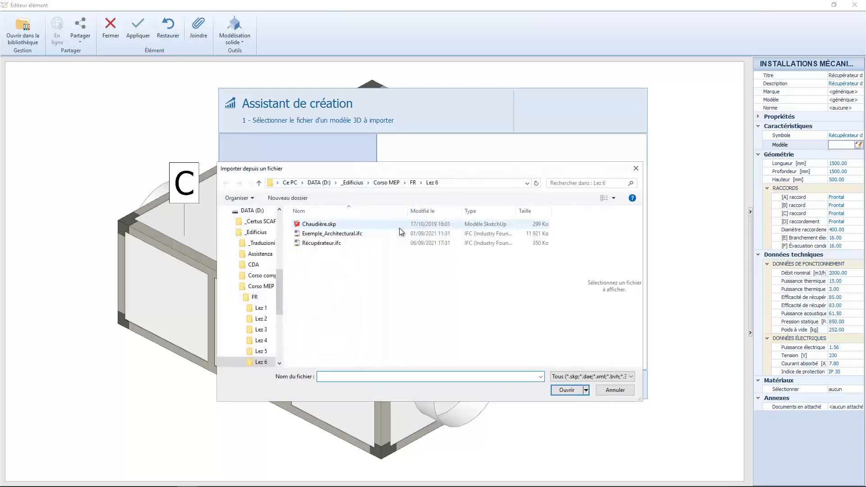
pyautogui.click(350, 244)
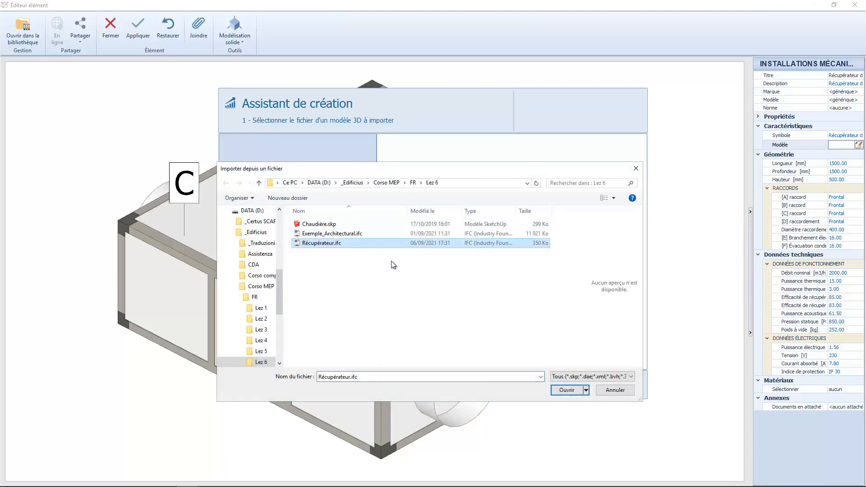
pyautogui.click(565, 391)
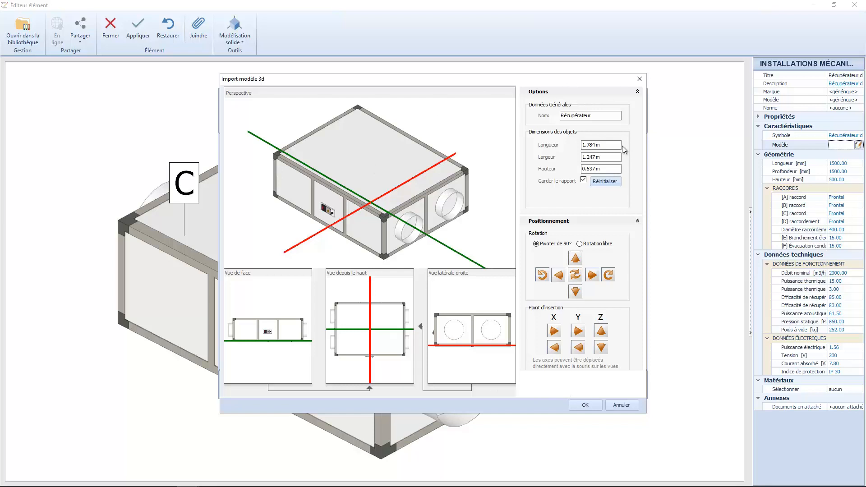
# Name the imported 3D model Récupérateur_fichier and accept the import.
pyautogui.click(597, 115)
pyautogui.moveTo(417, 236)
pyautogui.mouseDown()
pyautogui.moveTo(415, 202)
pyautogui.moveTo(424, 232)
pyautogui.mouseUp()
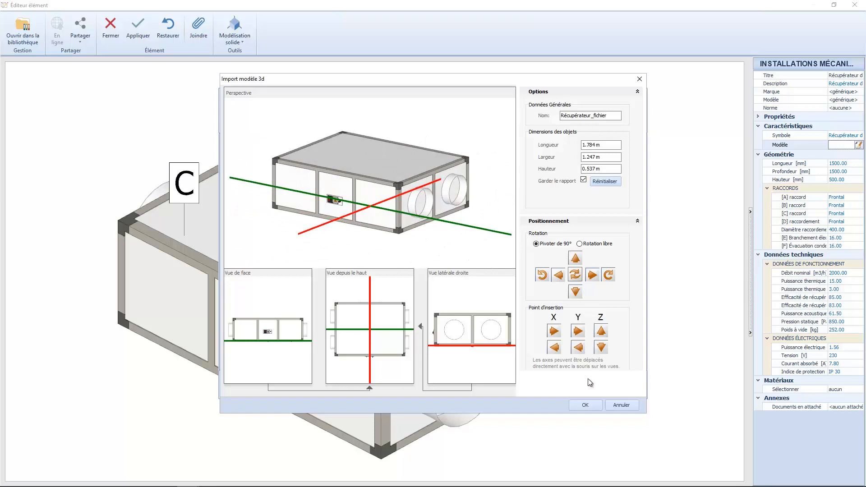
pyautogui.click(585, 405)
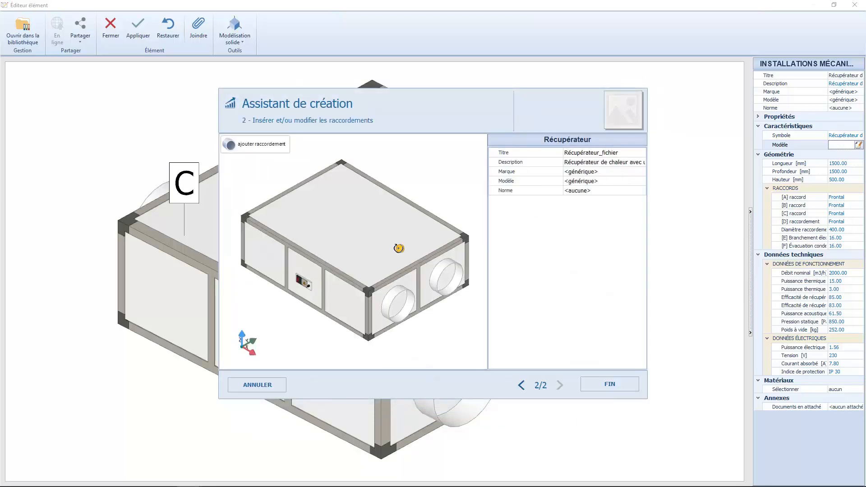
# Add connector A at the centre of the circular duct opening nearest the control-panel side.
pyautogui.moveTo(398, 188); pyautogui.dragTo(343, 191)
pyautogui.click(254, 144)
pyautogui.click(378, 294)
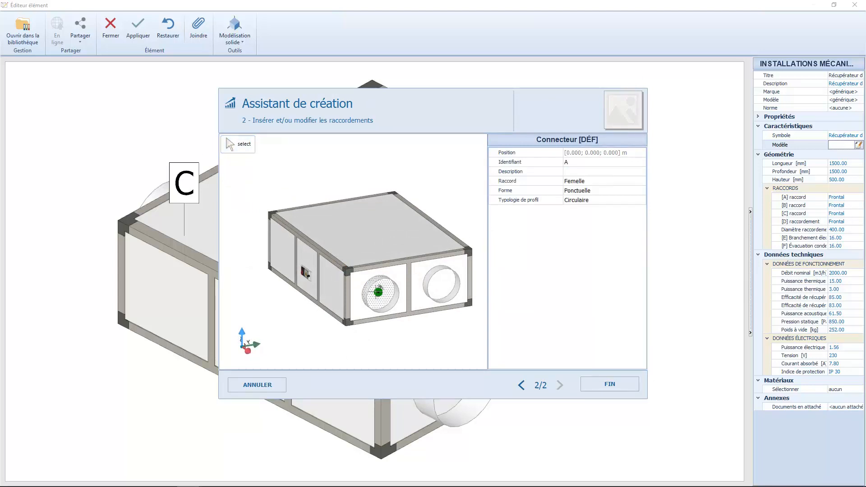
pyautogui.click(379, 292)
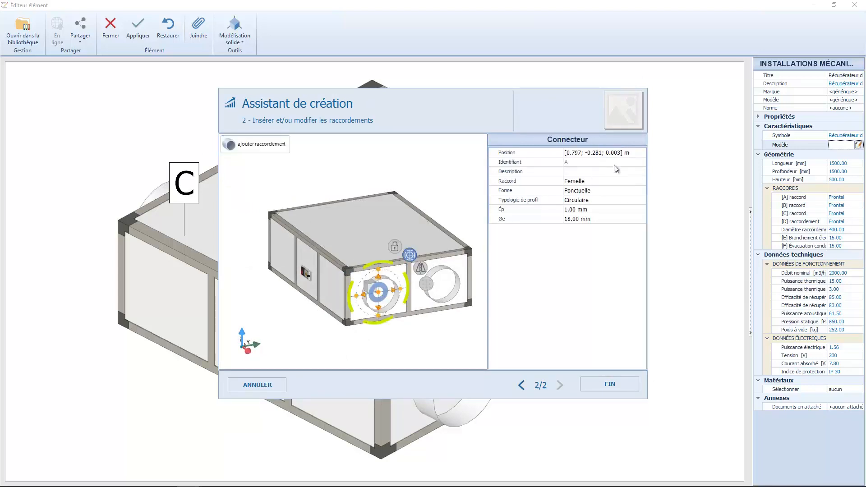
# Set connector A's thickness to 3.20 mm, enlarge its outer diameter to fit the duct, and finish the wizard.
pyautogui.click(574, 210)
pyautogui.write('3.2')
pyautogui.press('Return')
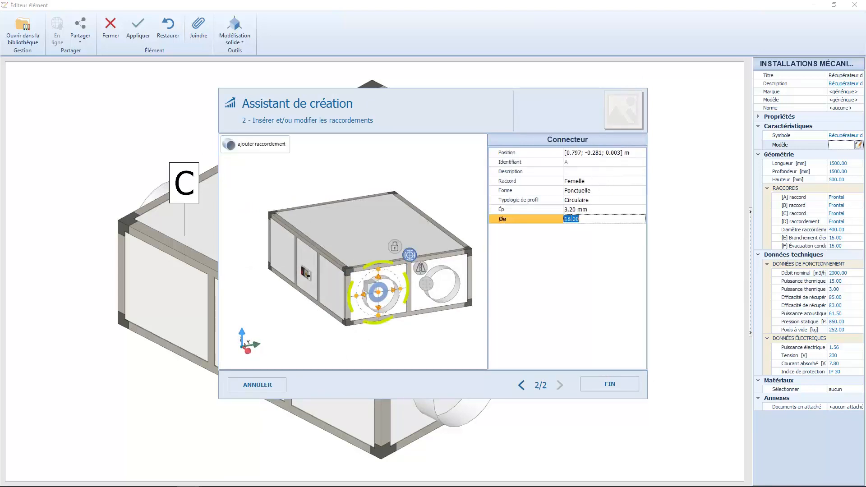
pyautogui.click(469, 329)
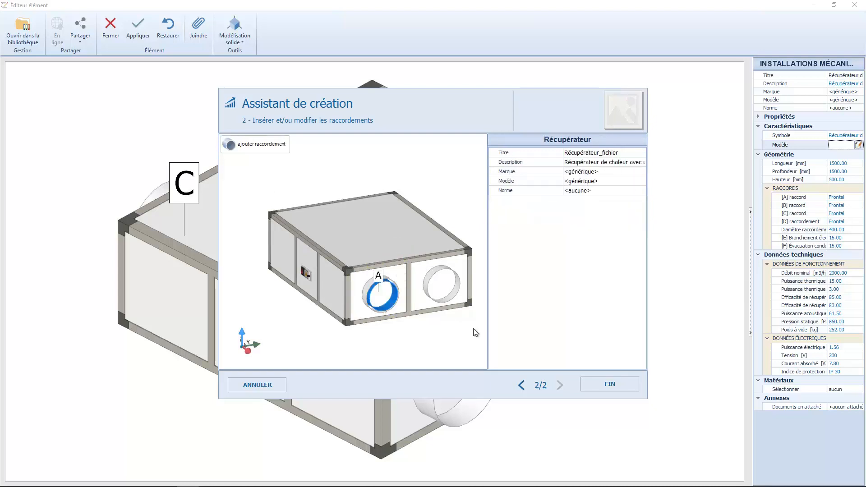
pyautogui.click(610, 383)
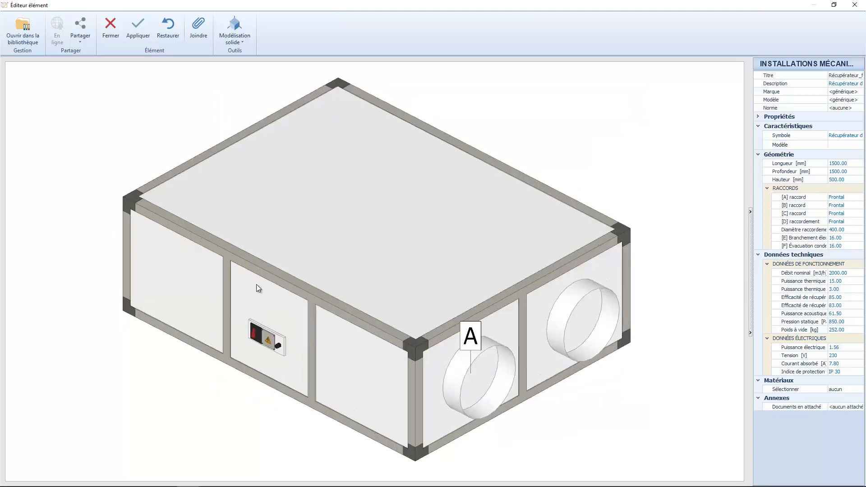
pyautogui.moveTo(552, 330); pyautogui.dragTo(514, 371, button='middle')
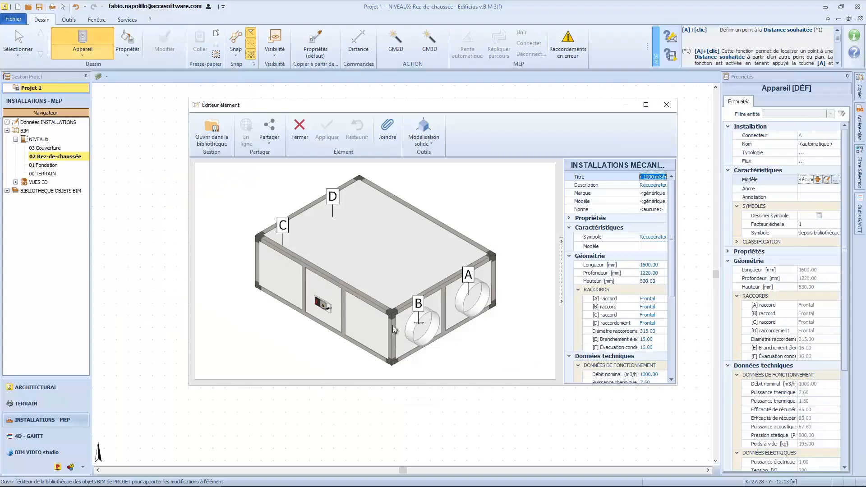
# Open the heat recovery unit in the project's BIM object library and review its solid modelling options.
pyautogui.click(214, 132)
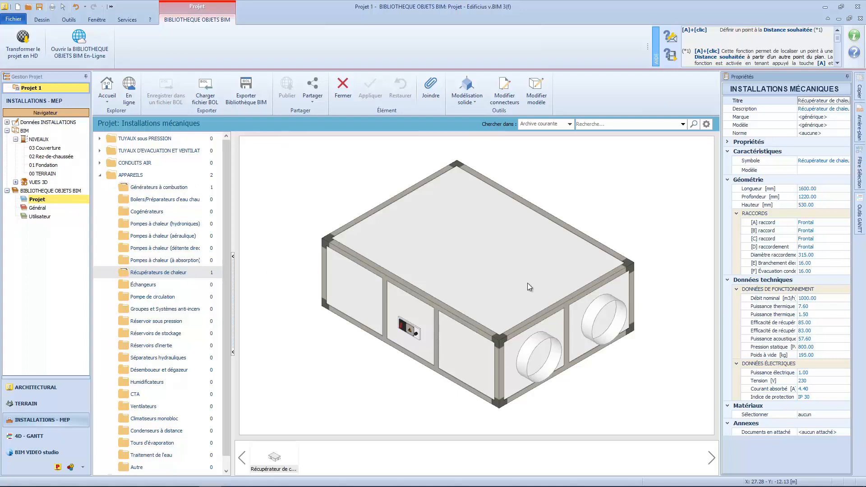
pyautogui.moveTo(606, 356)
pyautogui.mouseDown()
pyautogui.moveTo(582, 359)
pyautogui.moveTo(580, 336)
pyautogui.moveTo(599, 351)
pyautogui.moveTo(601, 343)
pyautogui.mouseUp()
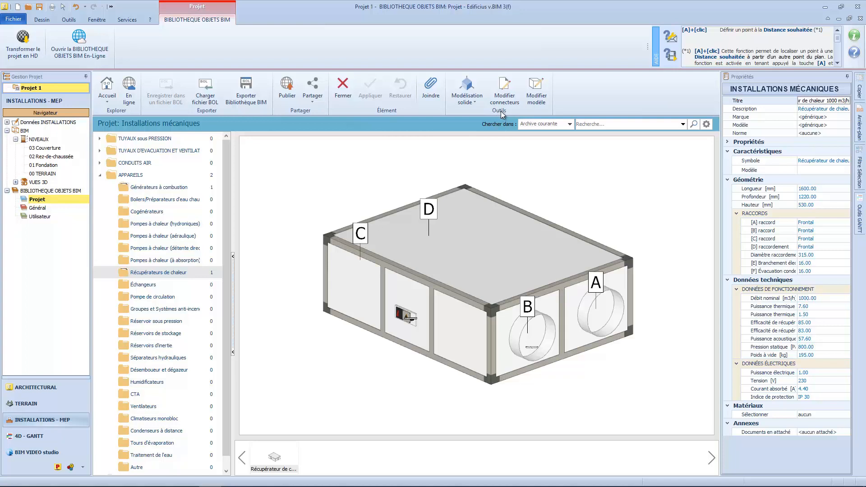
pyautogui.click(473, 103)
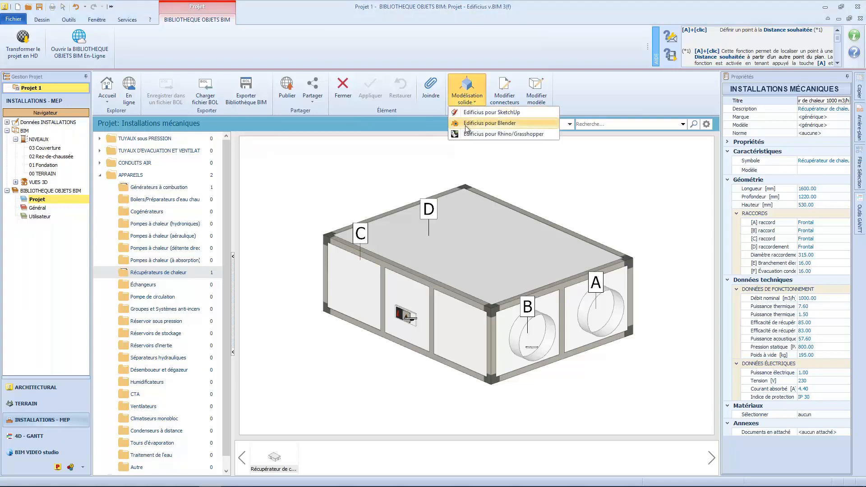
pyautogui.click(466, 103)
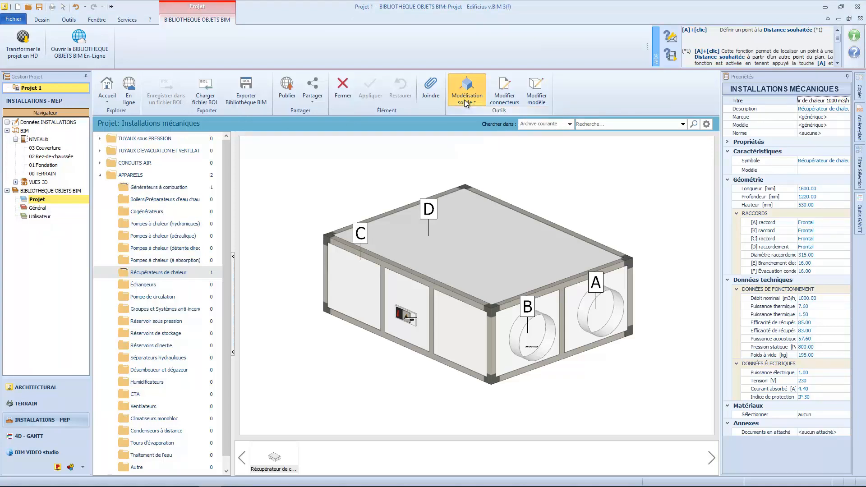
# Start modifying the unit's connectors and select the E-Branchement électrique connector beside the control panel.
pyautogui.click(511, 104)
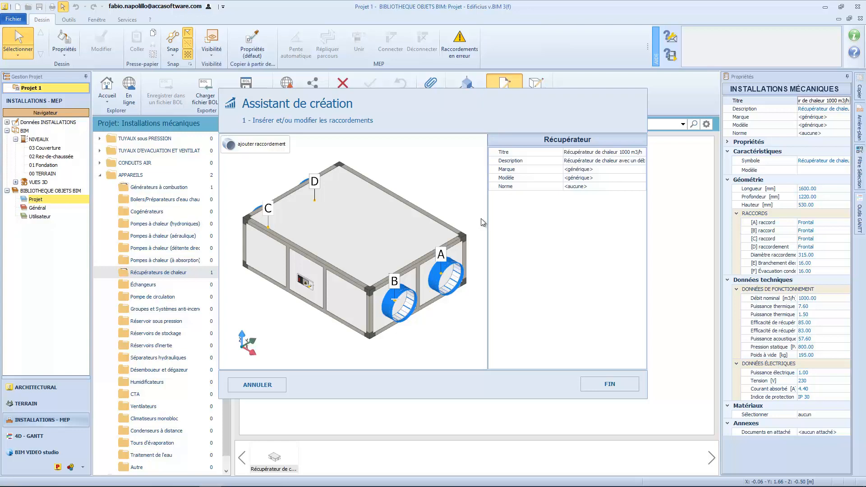
pyautogui.moveTo(482, 222); pyautogui.dragTo(453, 311)
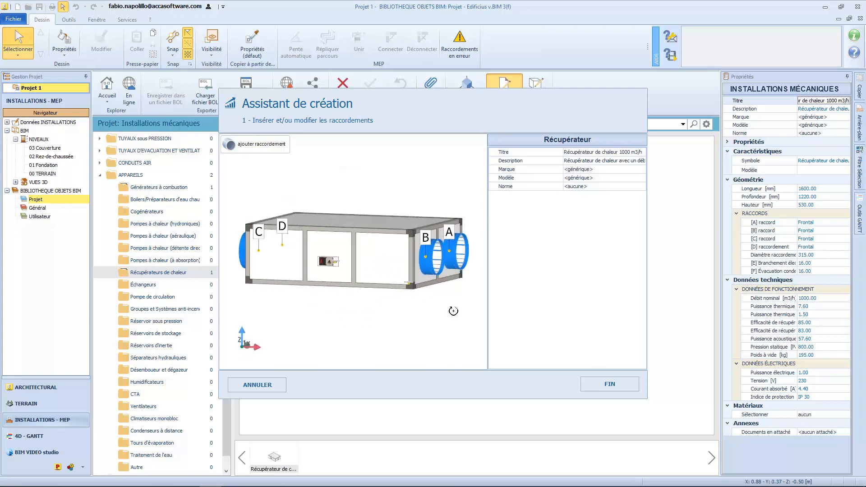
pyautogui.scroll(10, 337, 273)
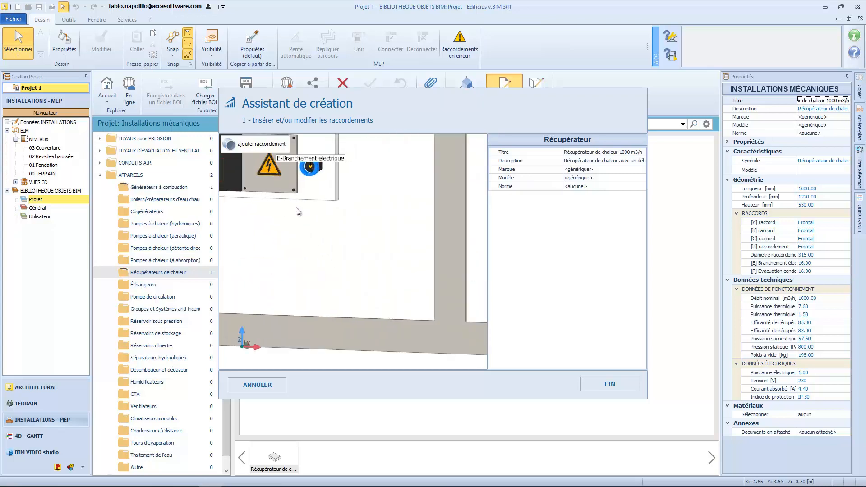
pyautogui.scroll(3, 298, 206)
pyautogui.moveTo(298, 207); pyautogui.dragTo(345, 324, button='middle')
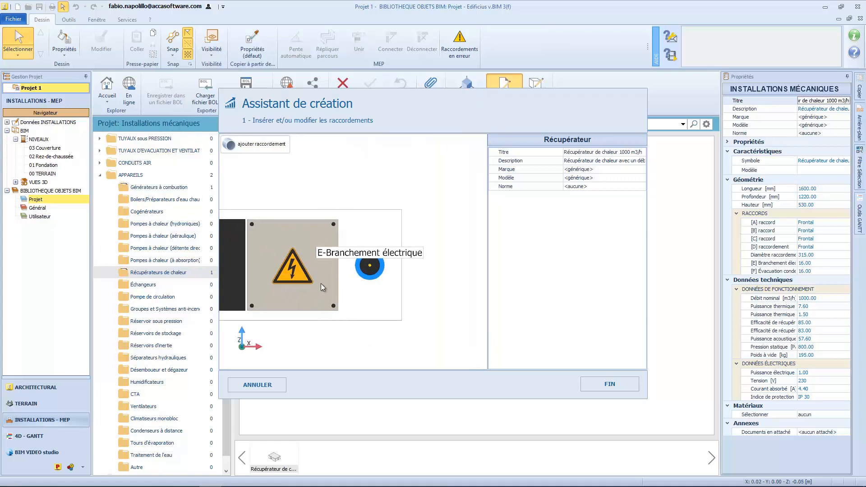
pyautogui.click(383, 274)
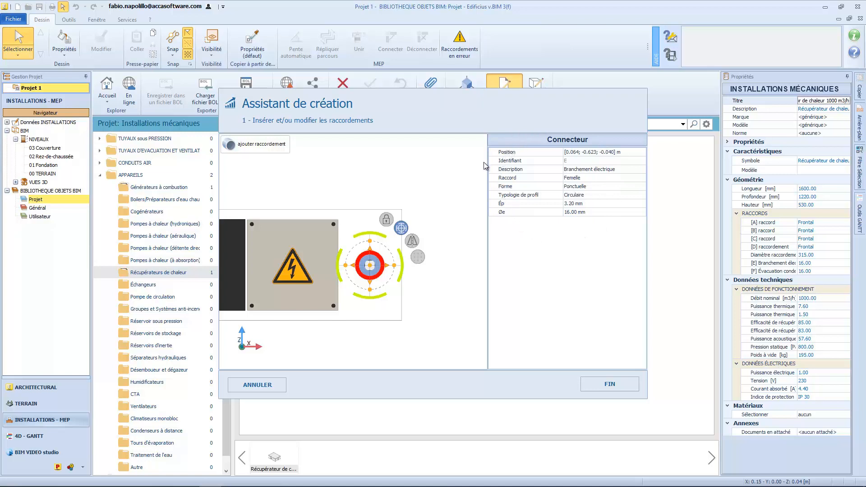
# Set the electrical connector's position to X 0.070 m, Y -0.600 m and Z -0.060 m.
pyautogui.click(509, 152)
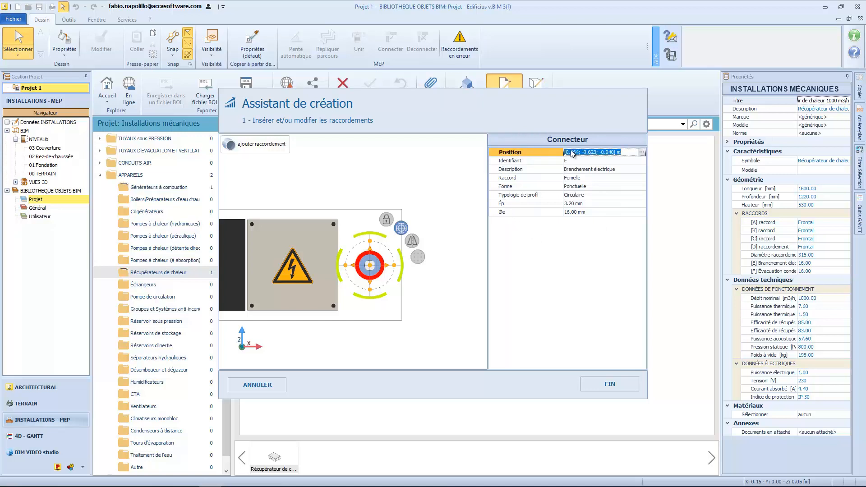
pyautogui.click(641, 153)
pyautogui.moveTo(603, 170); pyautogui.dragTo(600, 192)
pyautogui.write('7')
pyautogui.press('BackSpace')
pyautogui.press('BackSpace')
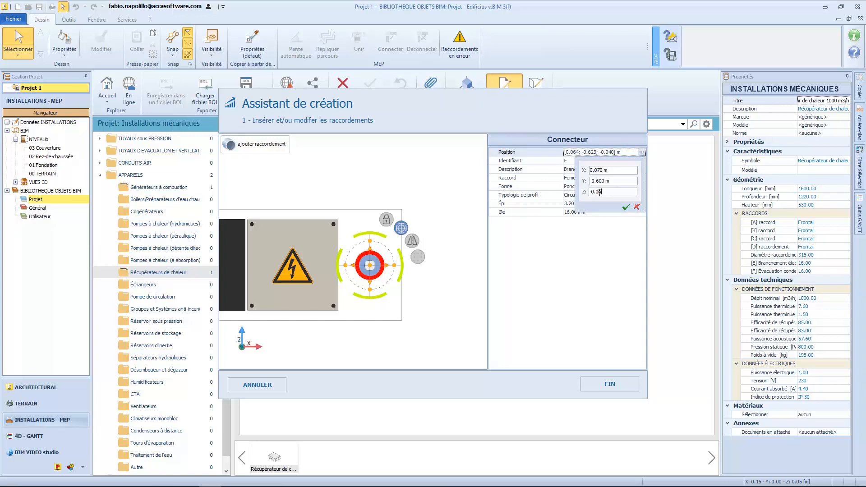
pyautogui.write('6')
pyautogui.click(625, 207)
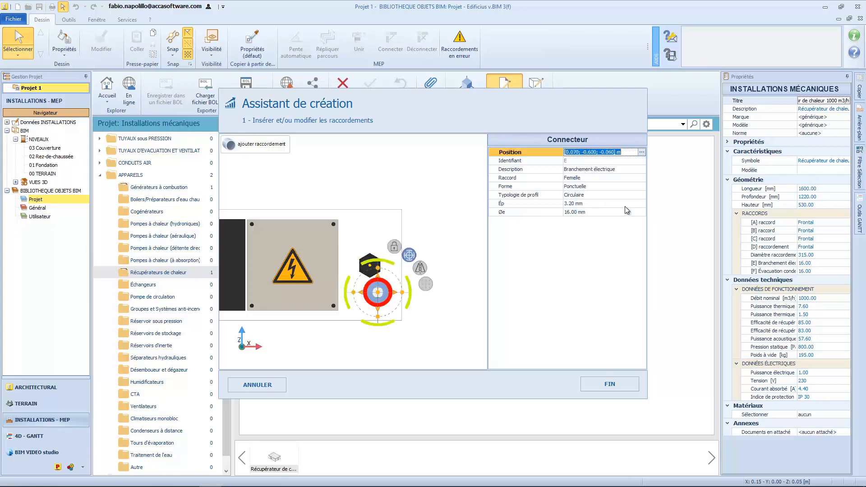
# Delete duct connector B from the end face of the heat recovery unit, beside connector A.
pyautogui.click(454, 330)
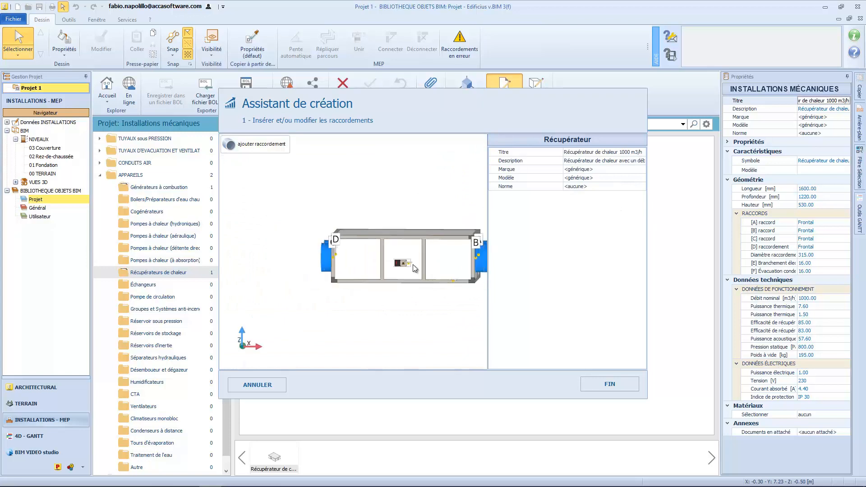
pyautogui.moveTo(431, 258); pyautogui.dragTo(314, 256, button='middle')
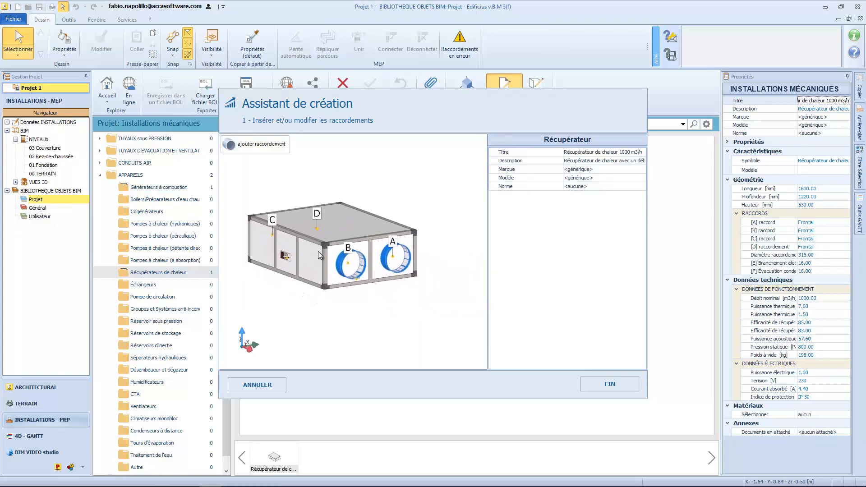
pyautogui.click(341, 262)
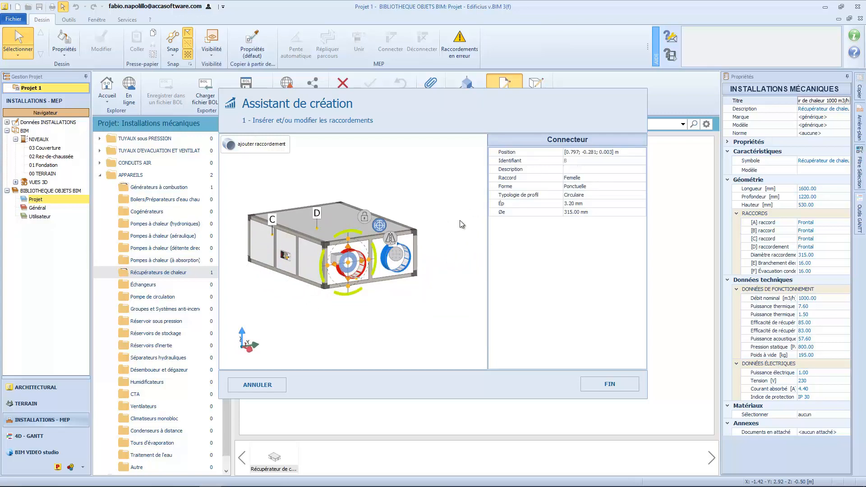
pyautogui.click(416, 314)
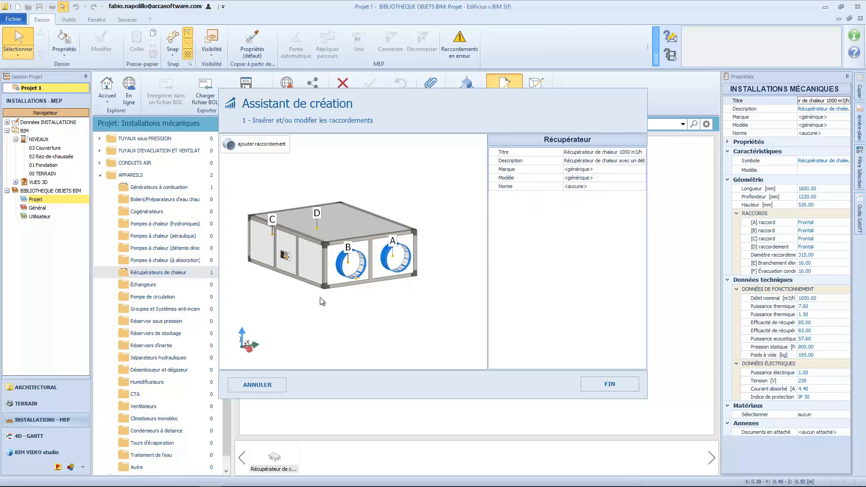
pyautogui.click(339, 265)
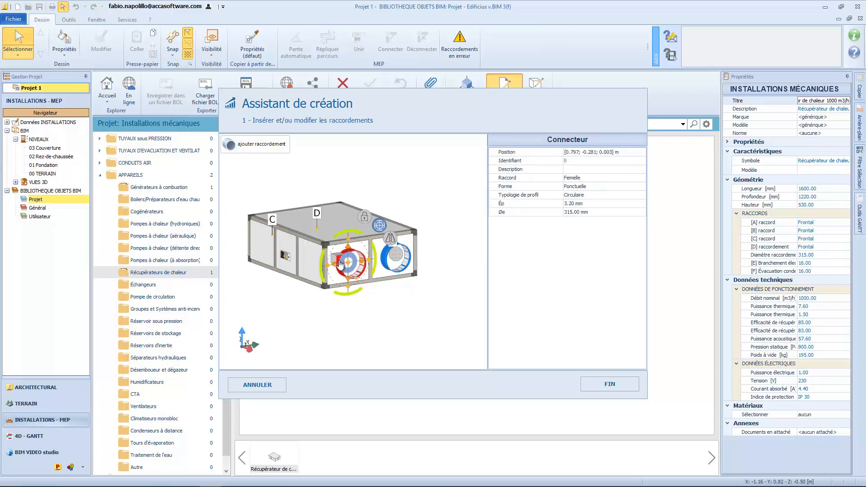
pyautogui.click(372, 343)
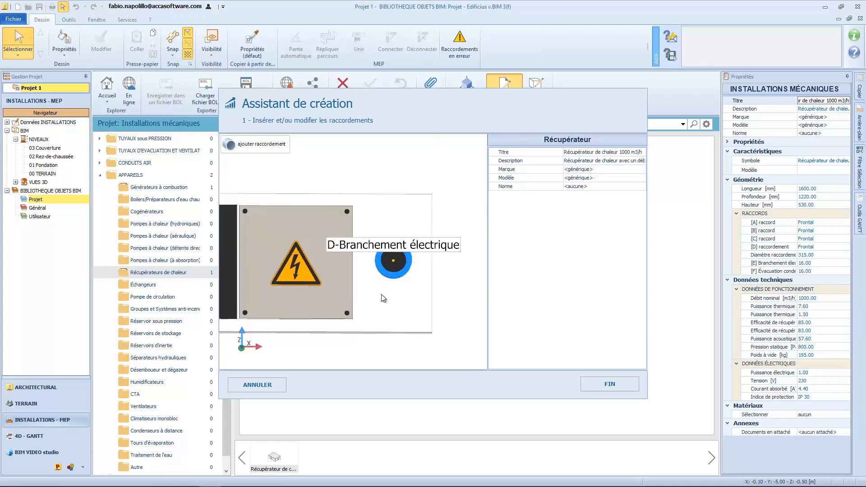
# Change the description of the electrical connector beside the control panel to "Branchement électrique latéral".
pyautogui.click(389, 270)
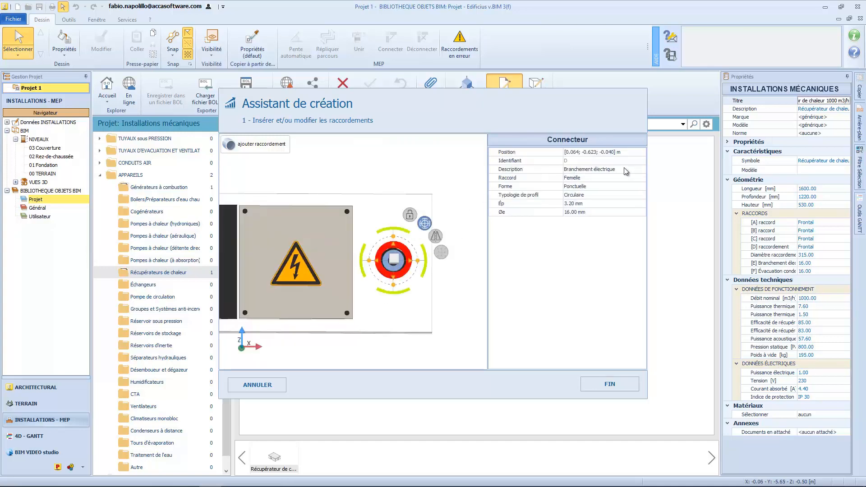
pyautogui.click(618, 170)
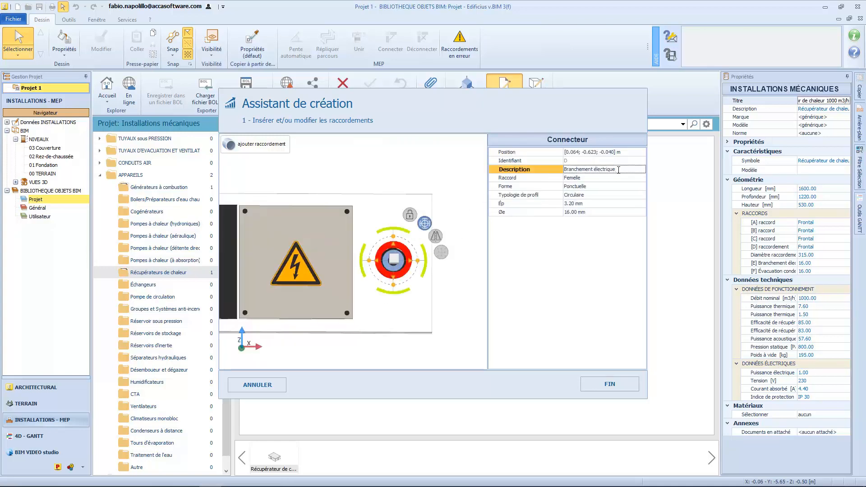
pyautogui.write('latéral')
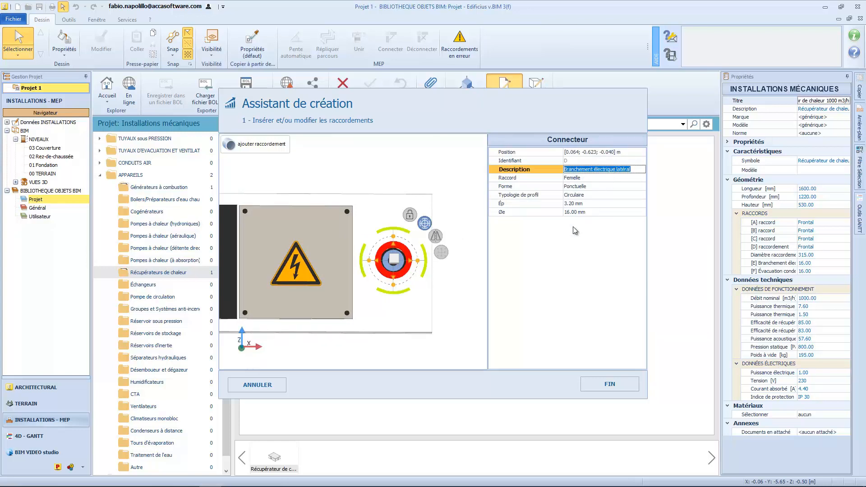
pyautogui.click(464, 282)
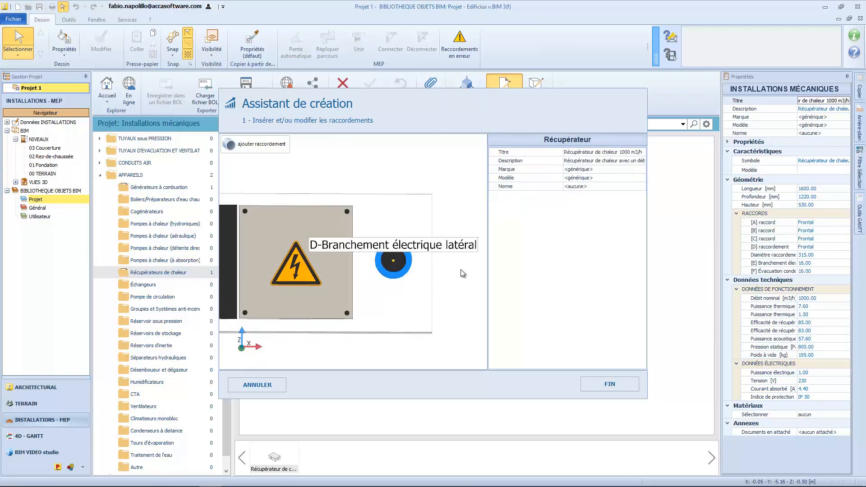
# Set the Raccord type of the lateral electrical connector to Bride.
pyautogui.click(407, 270)
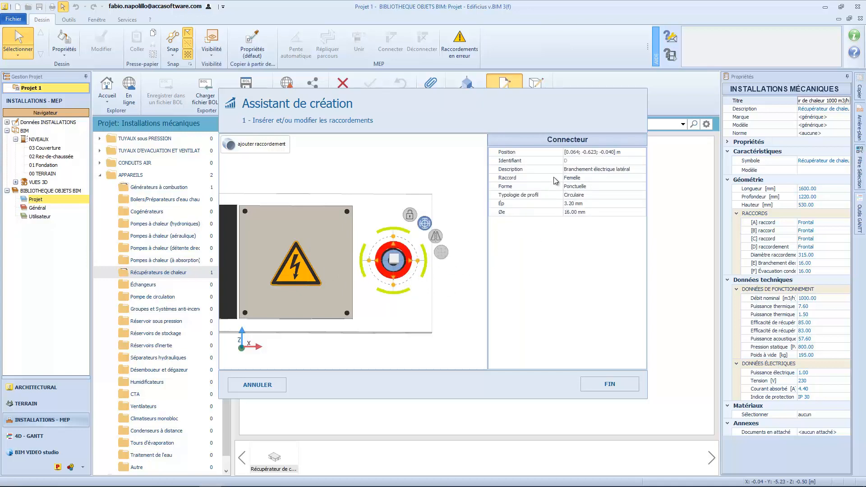
pyautogui.click(591, 179)
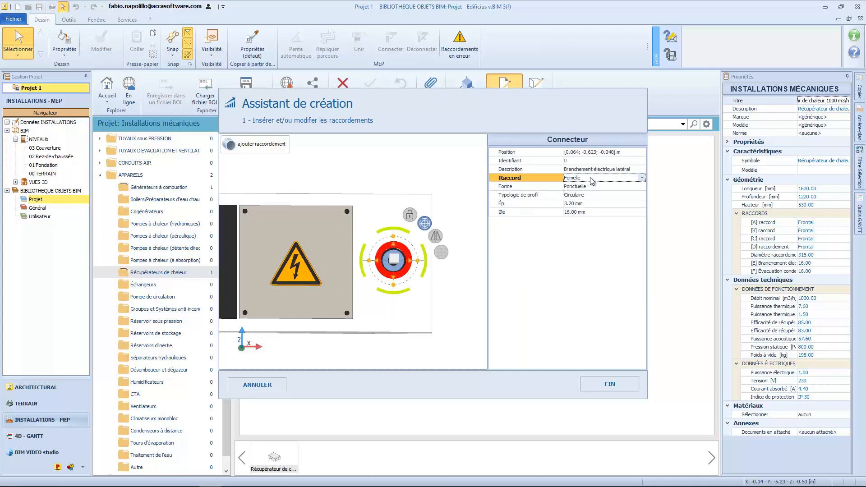
pyautogui.click(592, 180)
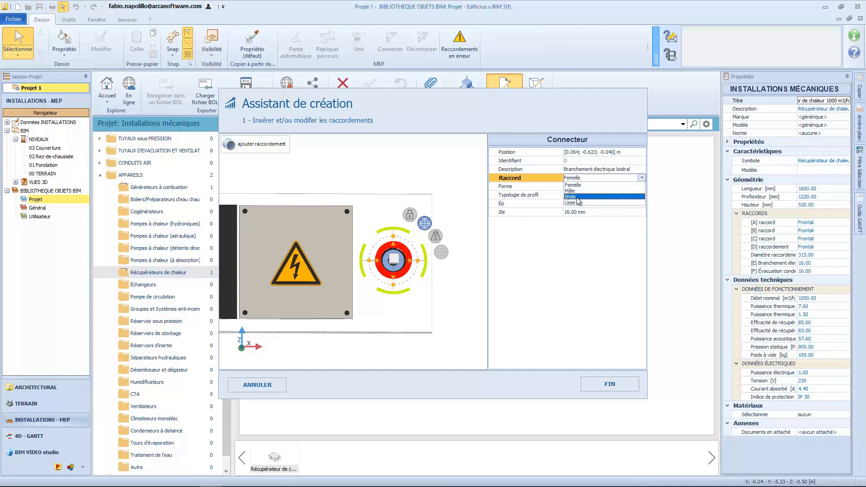
pyautogui.click(579, 197)
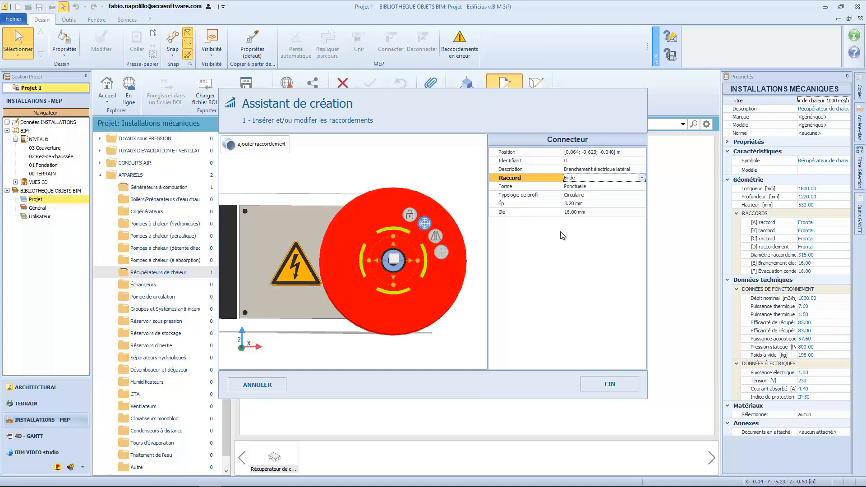
pyautogui.click(459, 308)
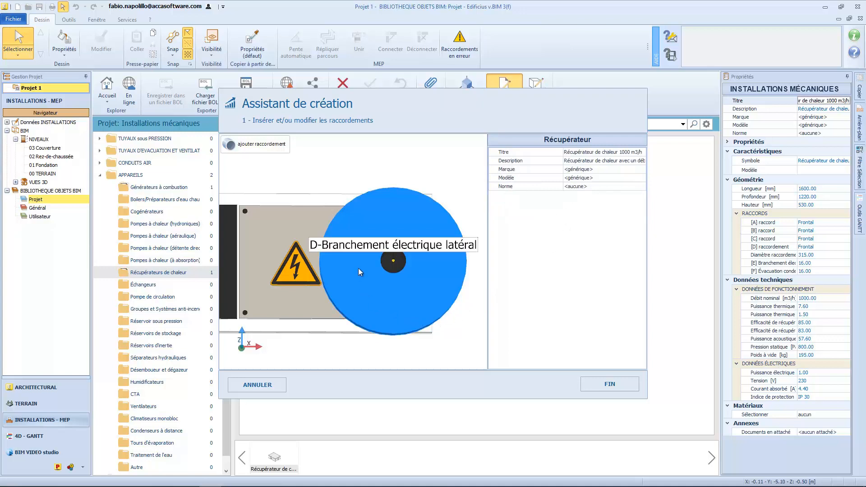
# Set the lateral electrical connector's Raccord type back to Femelle.
pyautogui.click(359, 256)
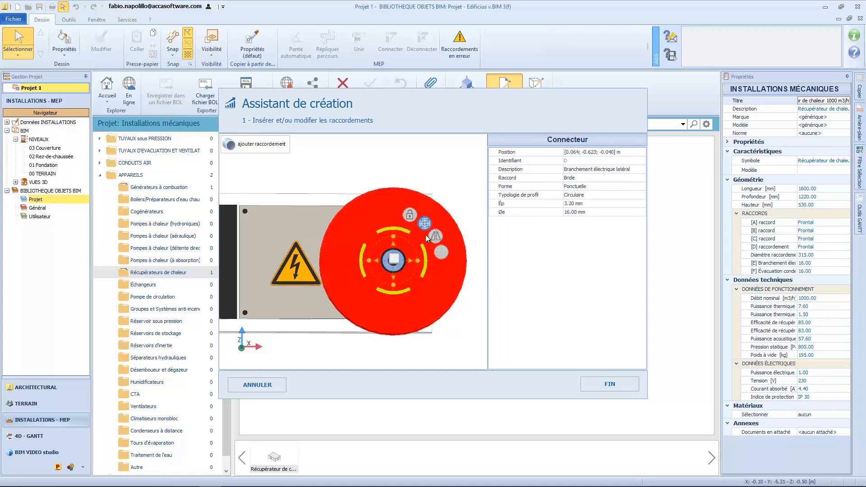
pyautogui.click(567, 179)
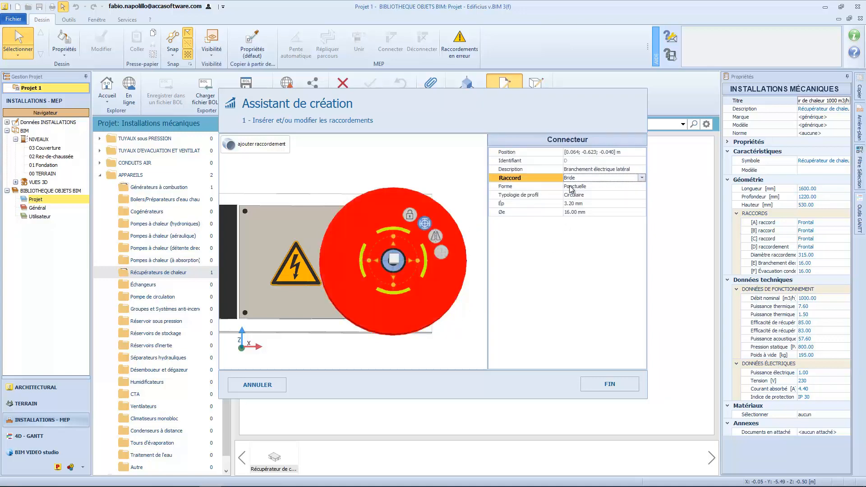
pyautogui.press('Down')
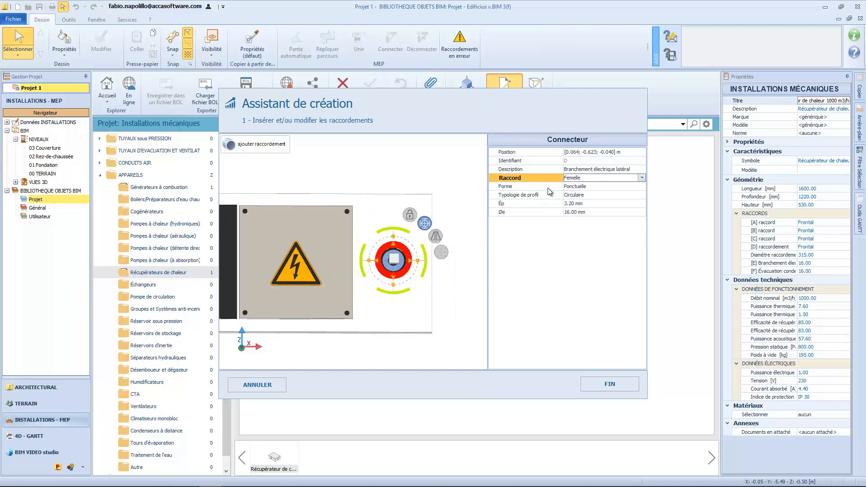
# Set the Forme of the lateral electrical connector to Surface.
pyautogui.click(599, 187)
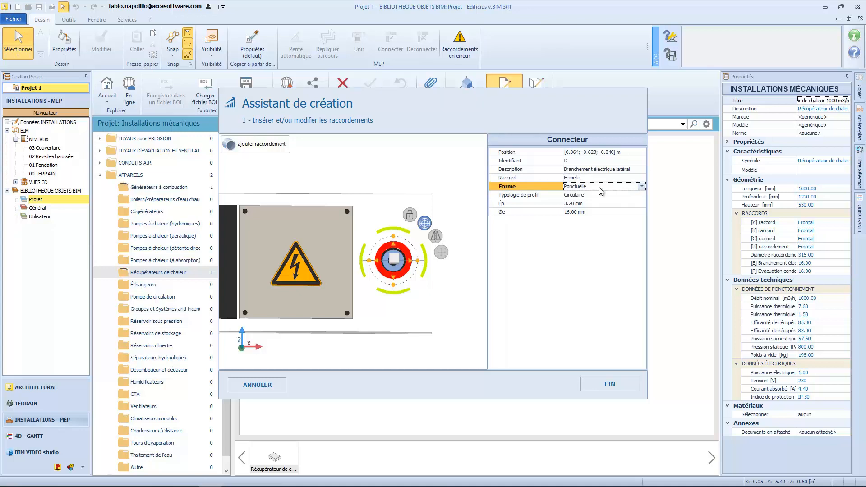
pyautogui.click(600, 188)
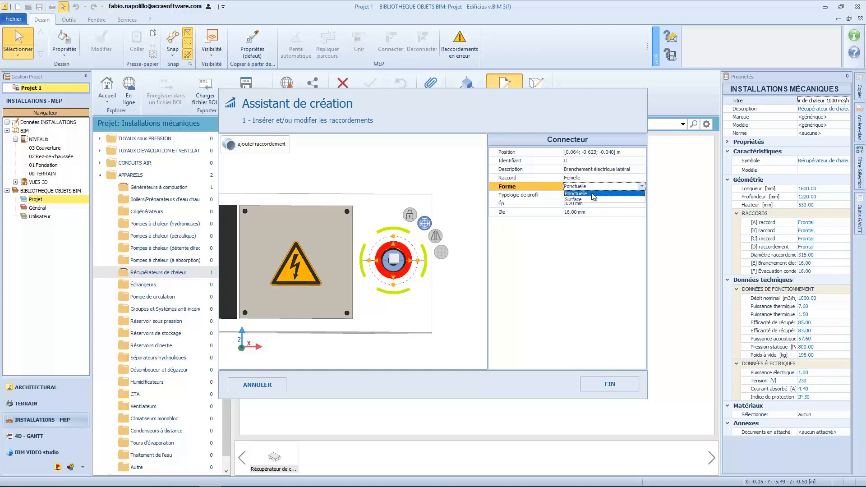
pyautogui.click(588, 200)
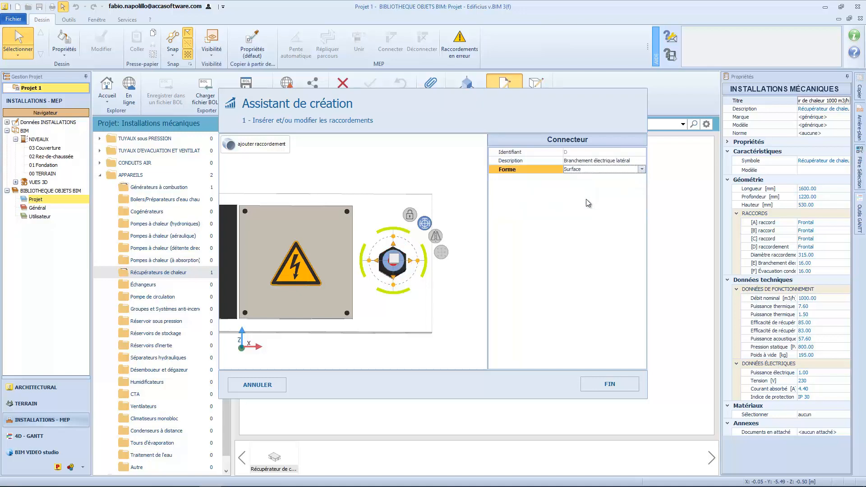
pyautogui.click(460, 280)
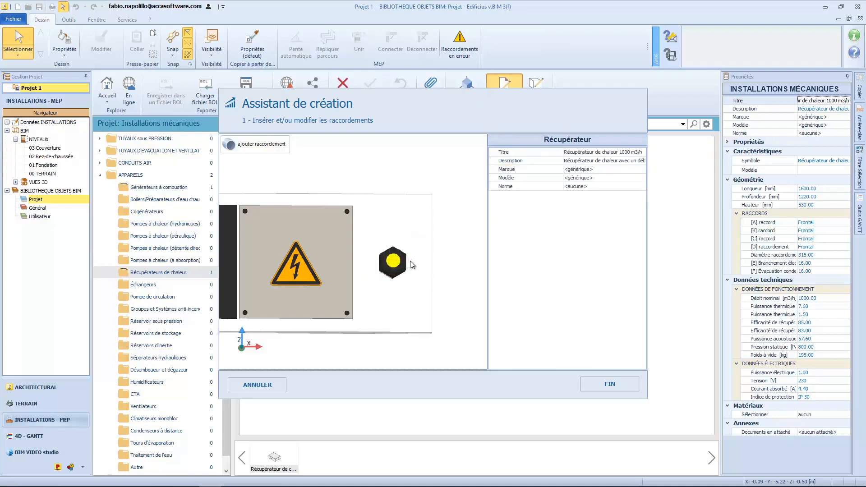
# Set the lateral electrical connector's Forme back to Ponctuelle.
pyautogui.click(395, 274)
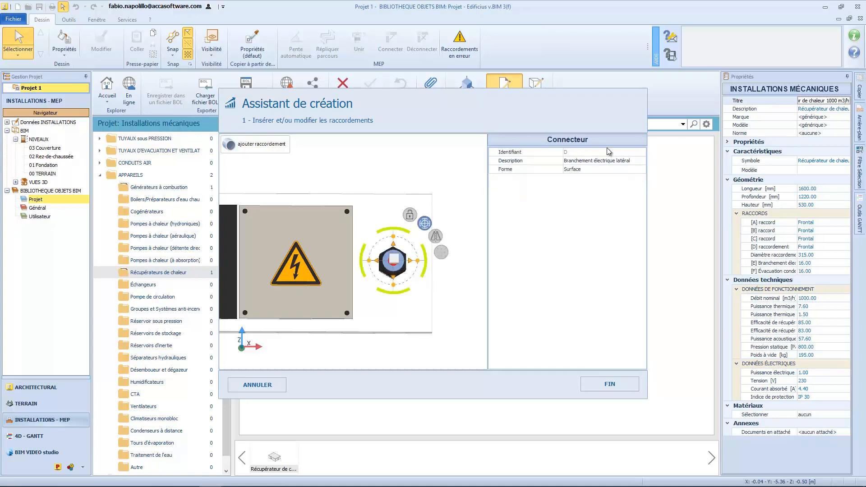
pyautogui.click(592, 170)
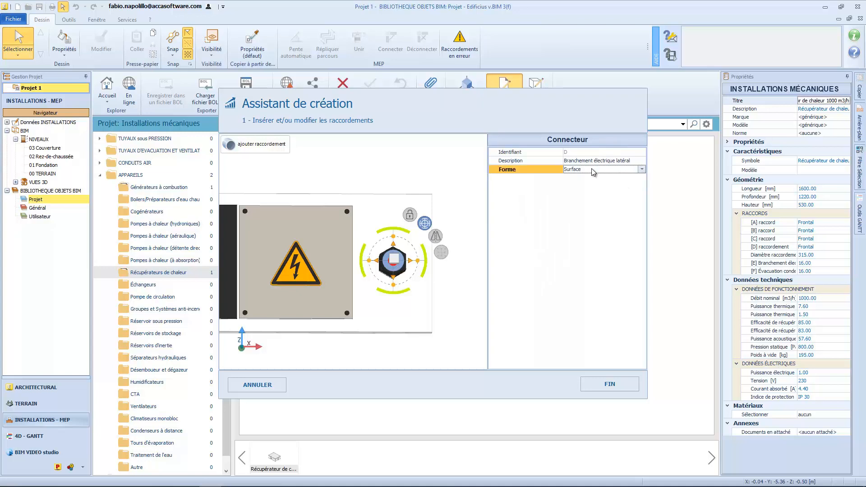
pyautogui.click(592, 170)
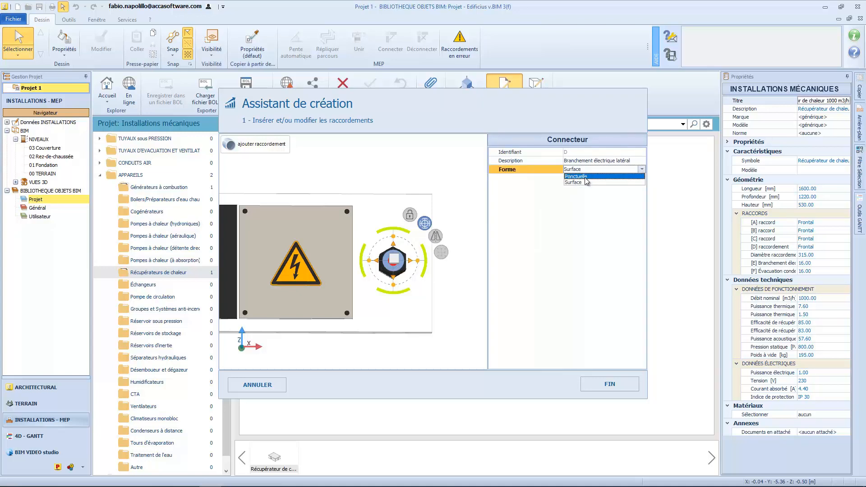
pyautogui.click(586, 176)
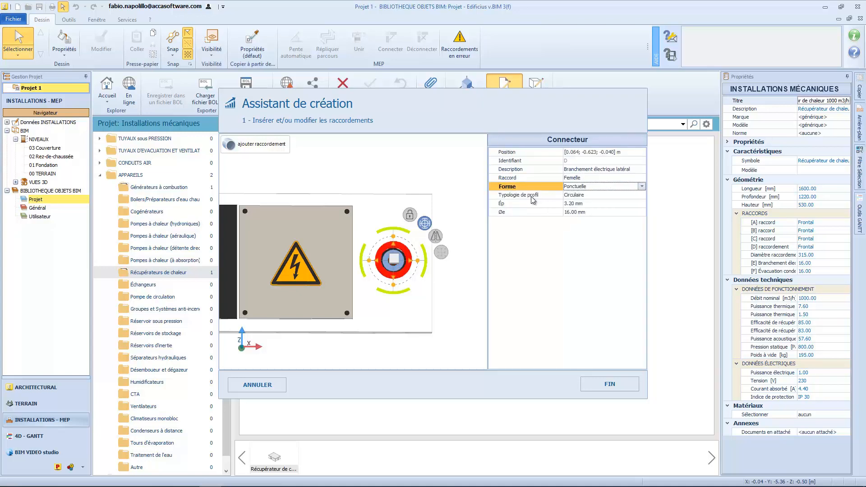
# Set the profile typology of the lateral electrical connector to Rectangulaire.
pyautogui.click(582, 197)
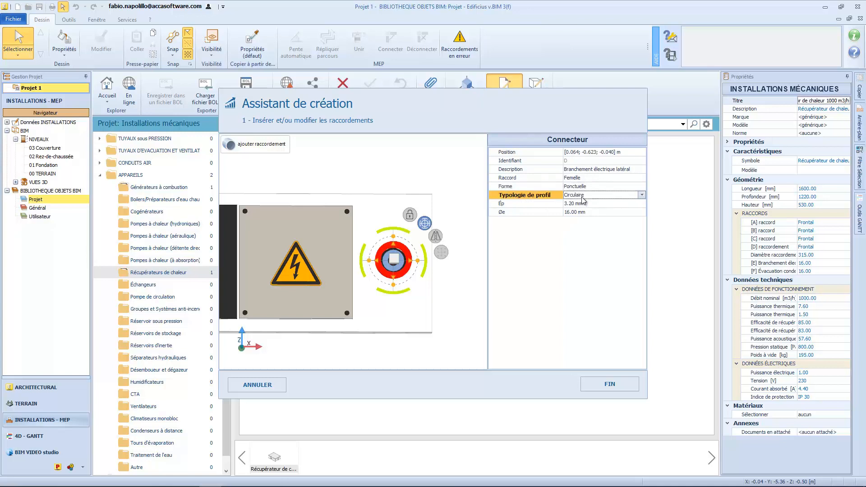
pyautogui.click(582, 197)
pyautogui.click(587, 210)
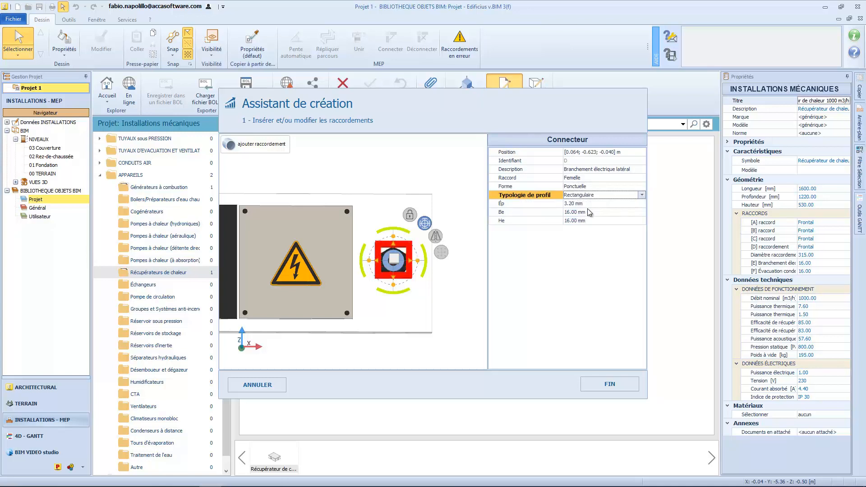
pyautogui.click(478, 253)
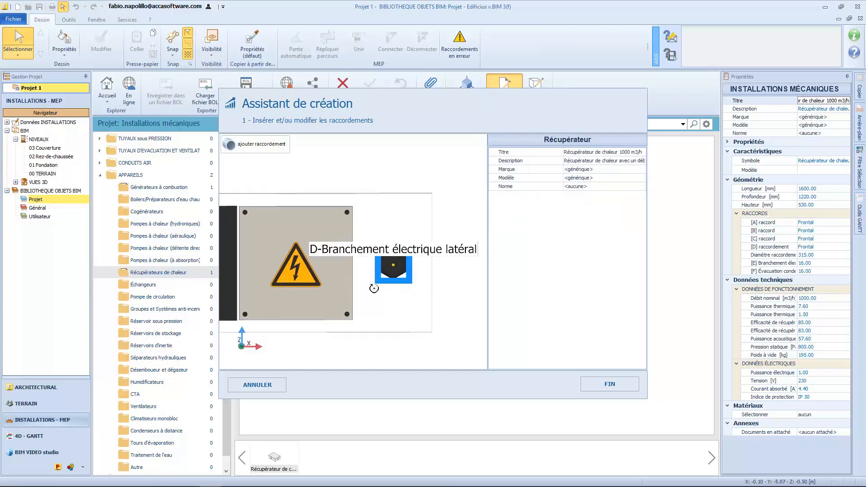
# Set the lateral electrical connector's profile typology back to Circulaire.
pyautogui.click(401, 283)
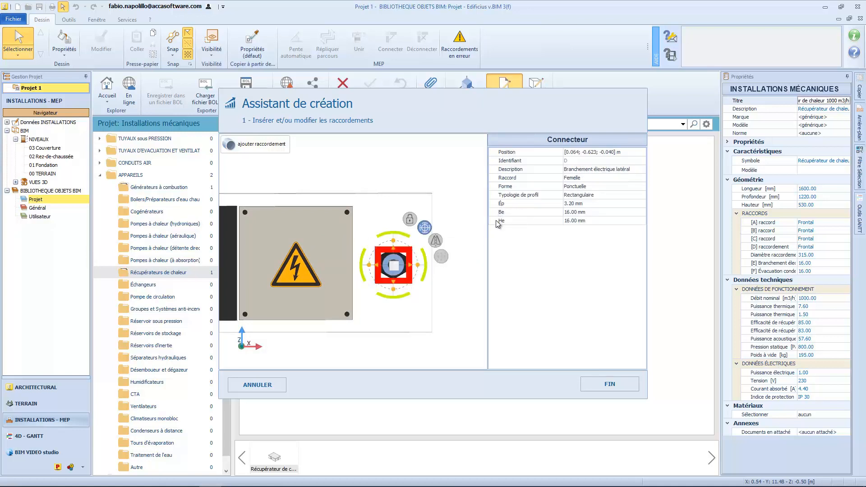
pyautogui.click(582, 195)
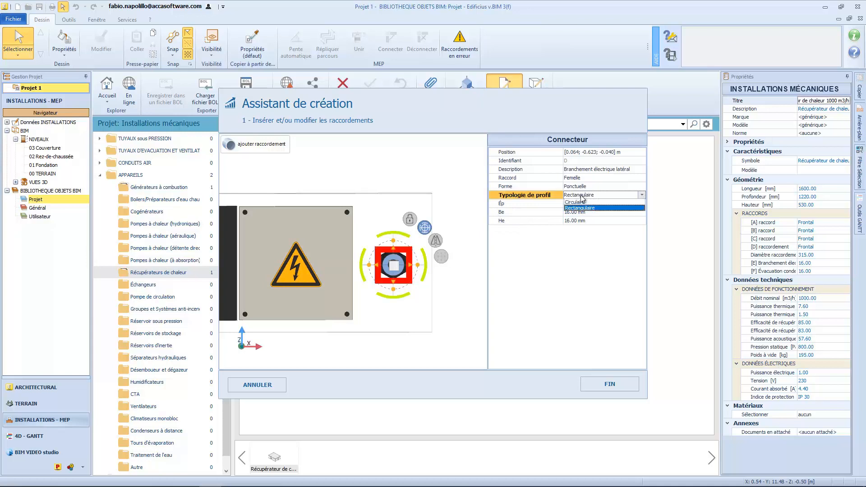
pyautogui.click(579, 203)
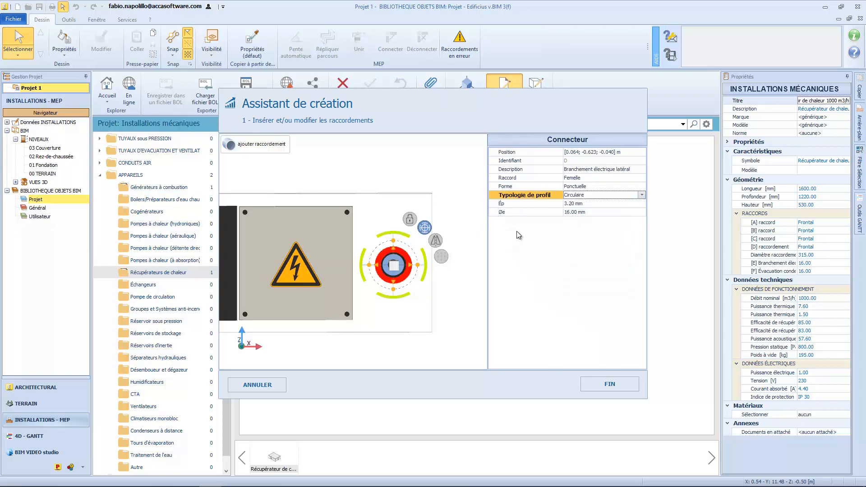
# Add a new connector at the centre of the empty circular collar on the end face next to connector A.
pyautogui.click(259, 143)
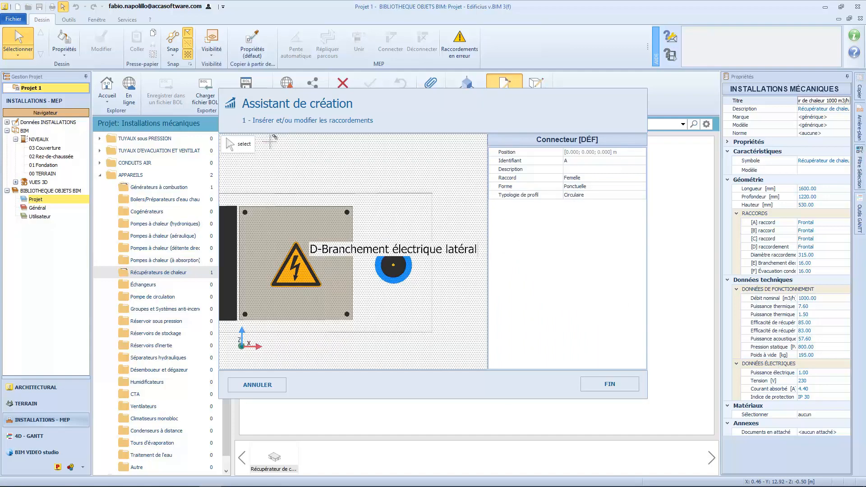
pyautogui.scroll(-5, 363, 190)
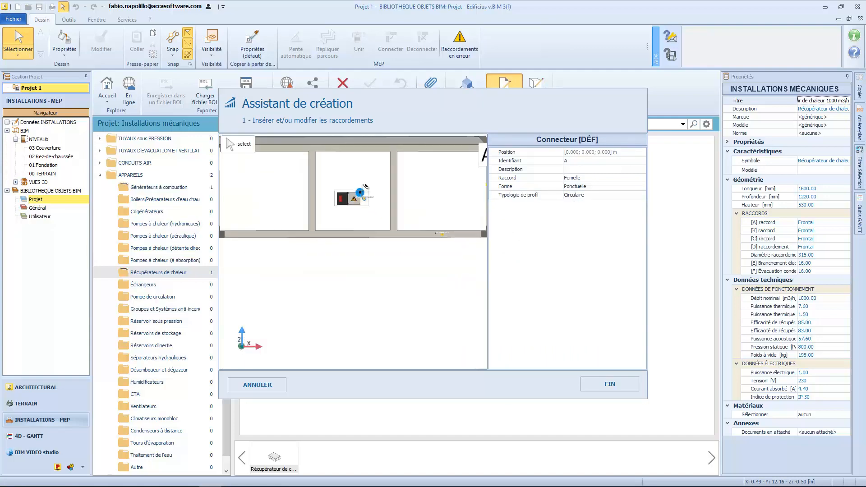
pyautogui.scroll(4, 365, 186)
pyautogui.moveTo(373, 263); pyautogui.dragTo(333, 265, button='middle')
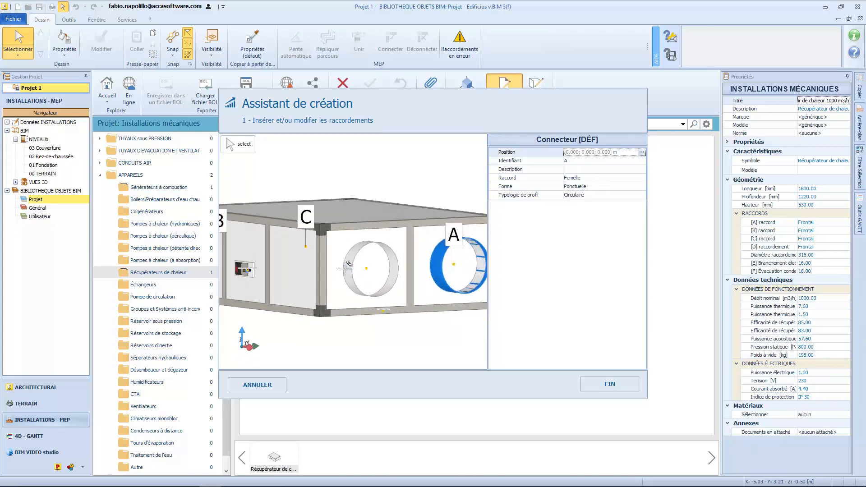
pyautogui.scroll(3, 348, 263)
pyautogui.click(389, 275)
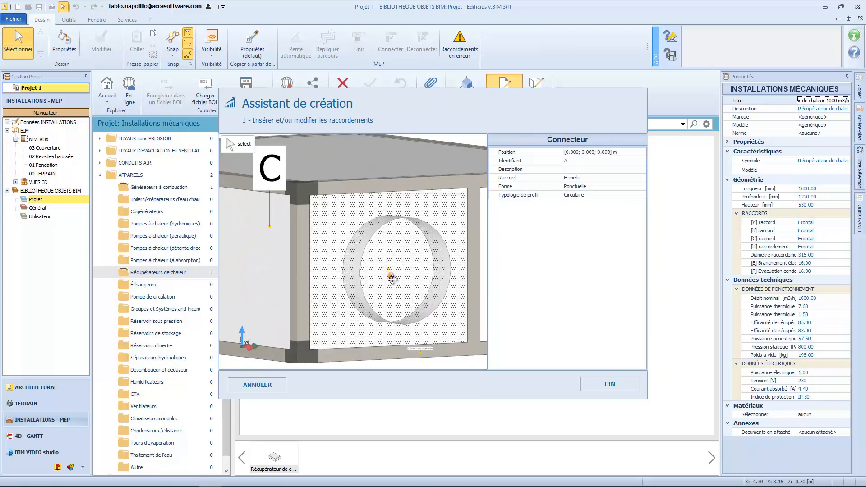
pyautogui.click(387, 269)
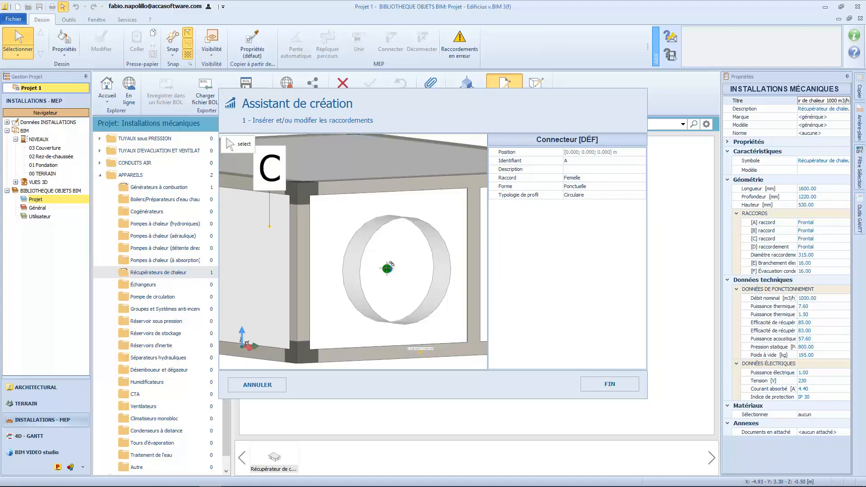
pyautogui.click(235, 149)
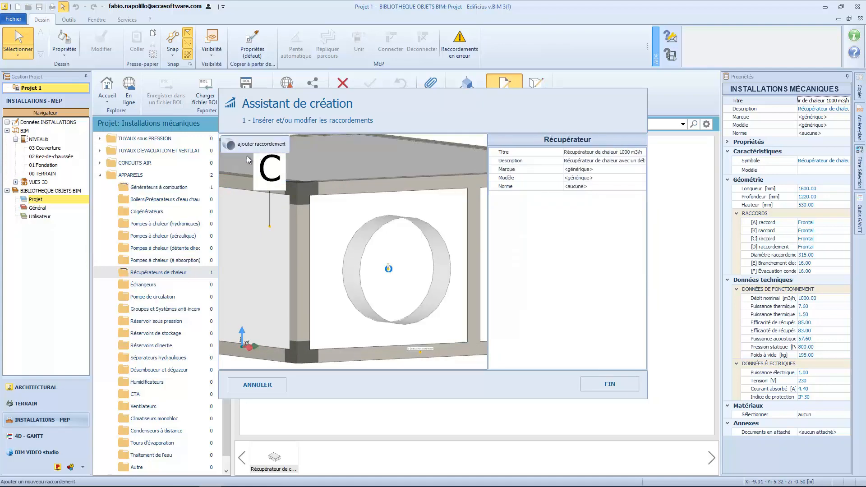
# Set the Forme of the new connector in the circular collar to Surface.
pyautogui.click(382, 268)
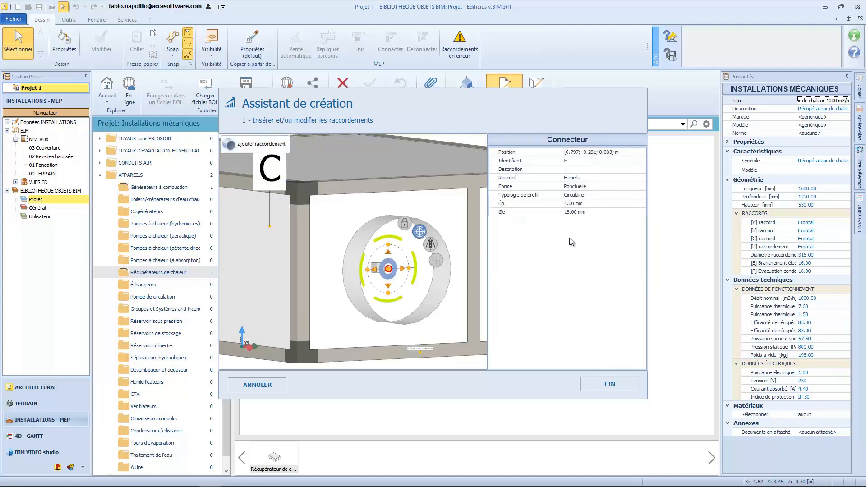
pyautogui.click(580, 195)
pyautogui.click(578, 187)
pyautogui.click(579, 187)
pyautogui.click(582, 201)
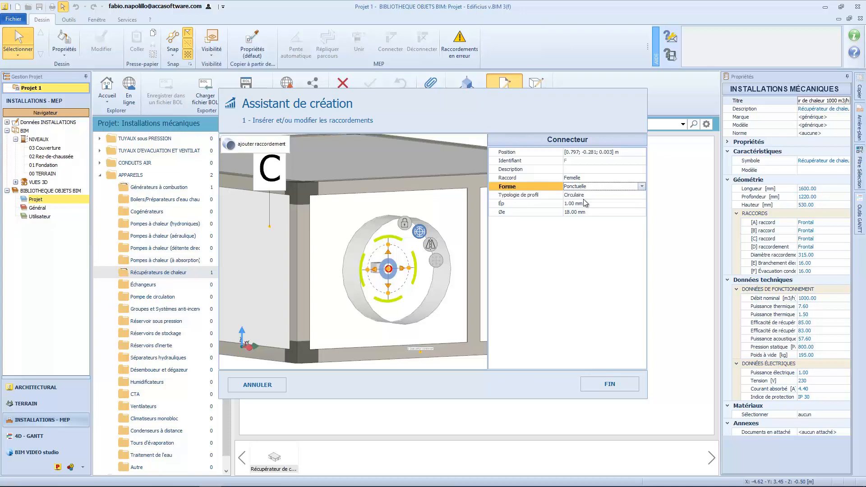
pyautogui.click(453, 330)
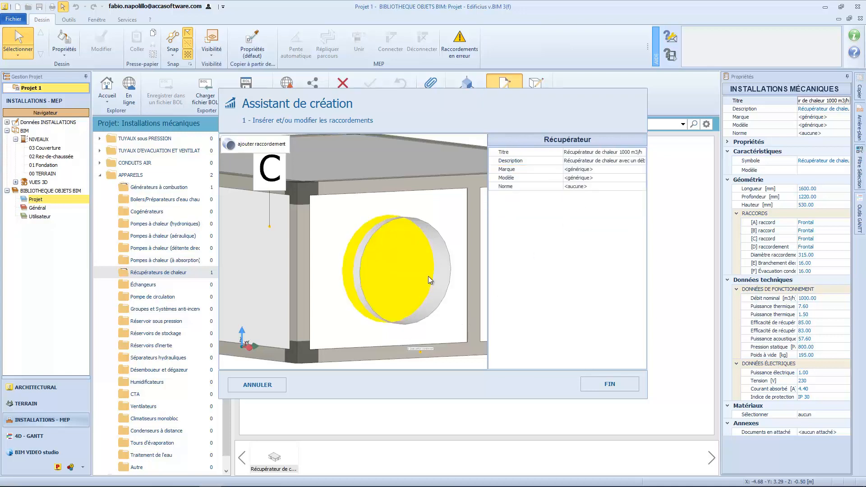
pyautogui.click(408, 277)
# Set the Forme of the new collar connector back to Ponctuelle.
pyautogui.click(593, 170)
pyautogui.click(594, 171)
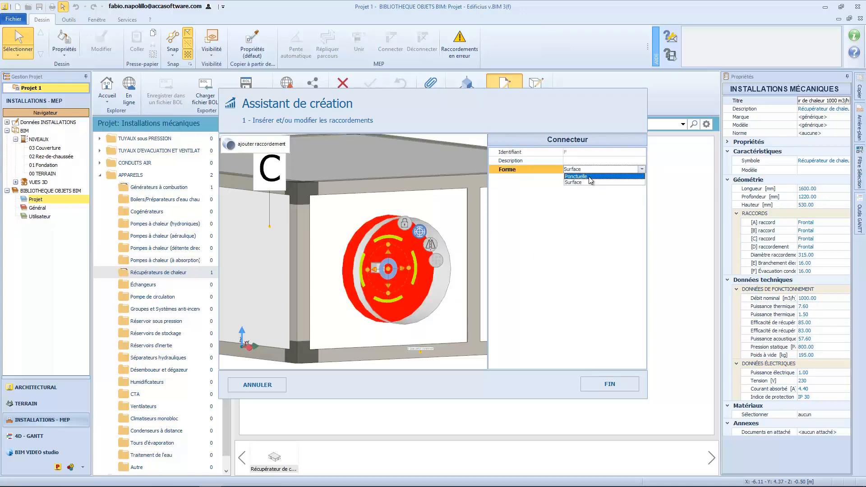
pyautogui.click(590, 180)
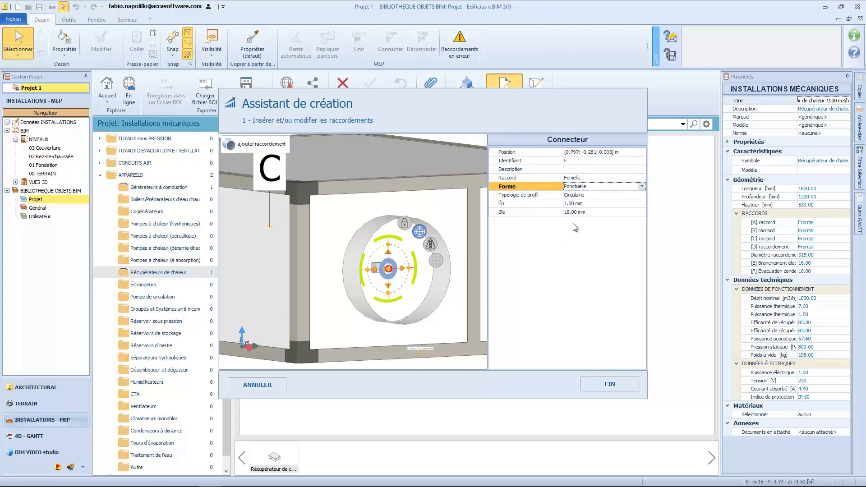
# Set the new collar connector's thickness Ép to 3.20 mm and its outer diameter Øe to 310 mm.
pyautogui.click(570, 204)
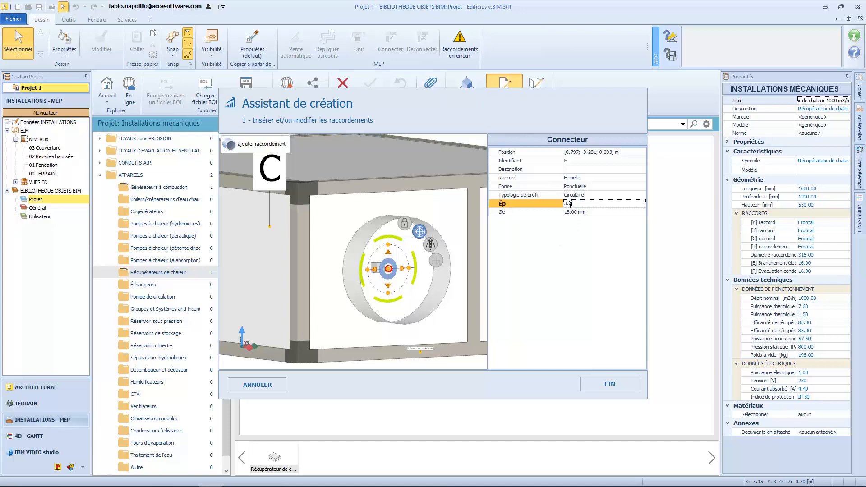
pyautogui.write('3.5')
pyautogui.press('Return')
pyautogui.click(569, 212)
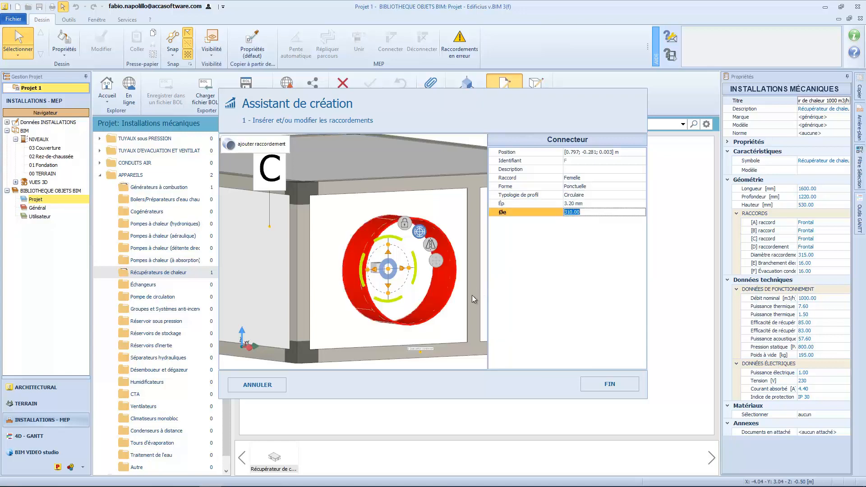
pyautogui.click(416, 356)
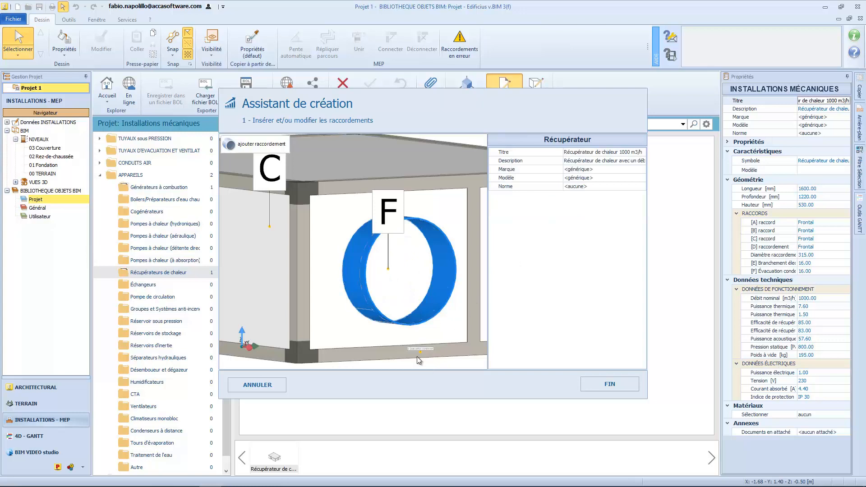
# Try to shift connector F slightly on the end face, and leave the connector assistant.
pyautogui.click(440, 294)
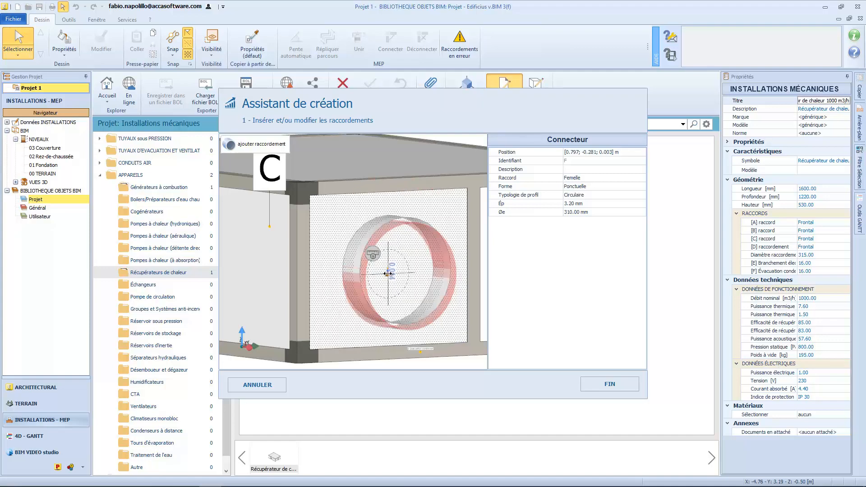
pyautogui.moveTo(389, 244)
pyautogui.mouseDown()
pyautogui.moveTo(315, 265)
pyautogui.moveTo(401, 242)
pyautogui.moveTo(390, 247)
pyautogui.mouseUp()
pyautogui.click(443, 363)
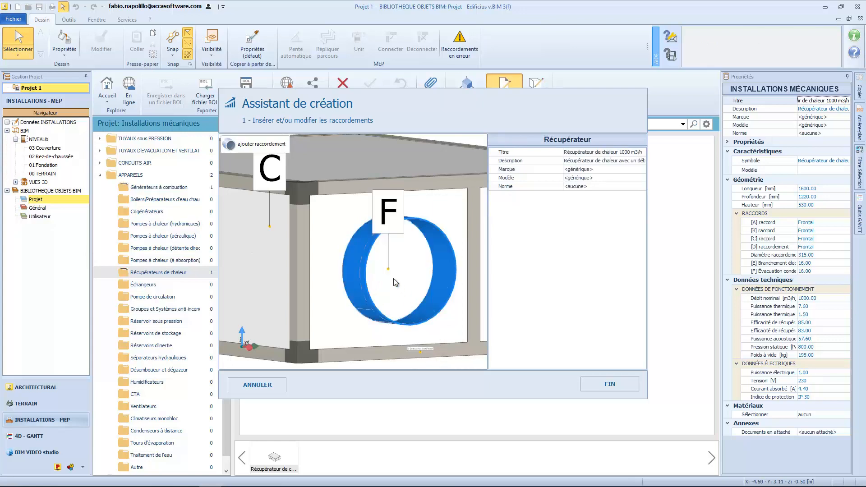
pyautogui.press('Return')
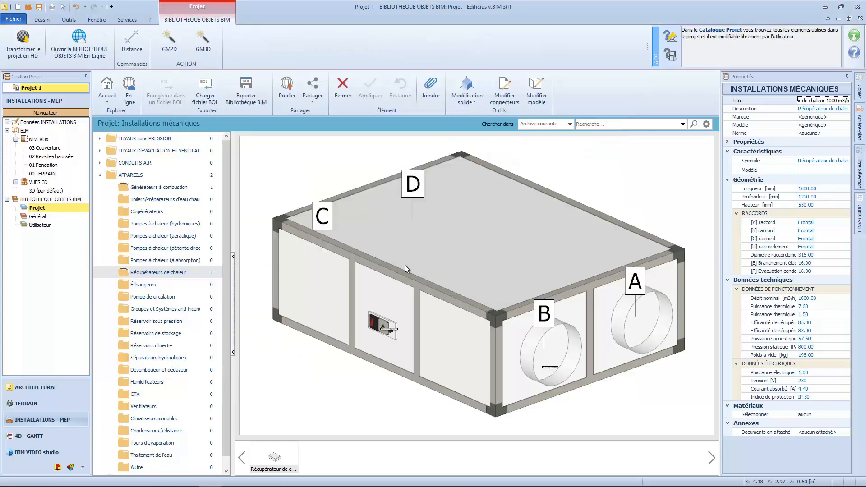
# Open the heat recovery unit's model for modification and preview the characteristics of the type Récupérateur de chaleur statique flux croisés encastrable.
pyautogui.click(535, 92)
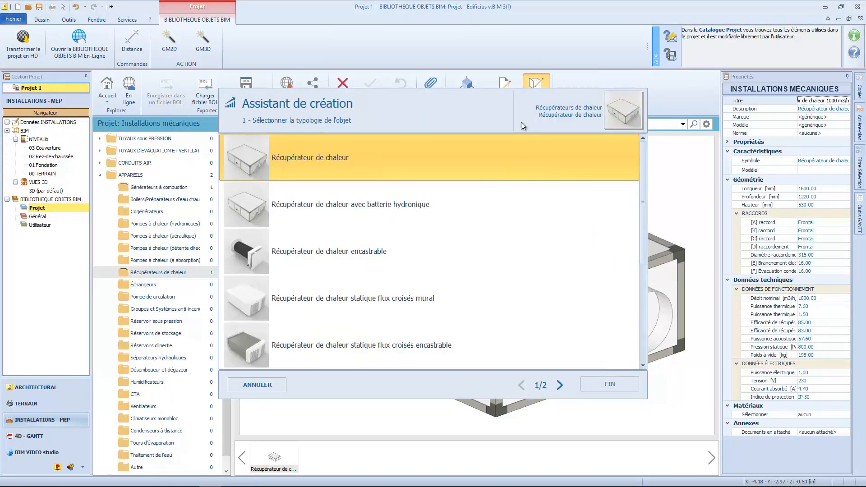
pyautogui.click(379, 349)
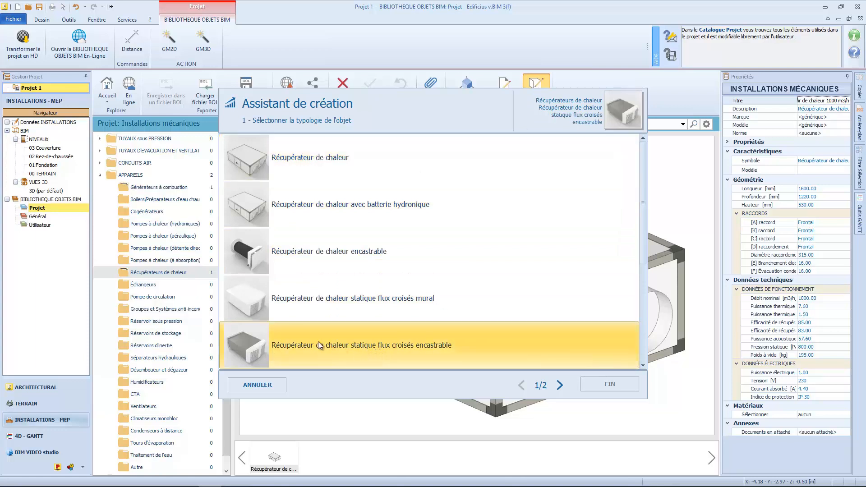
pyautogui.click(559, 386)
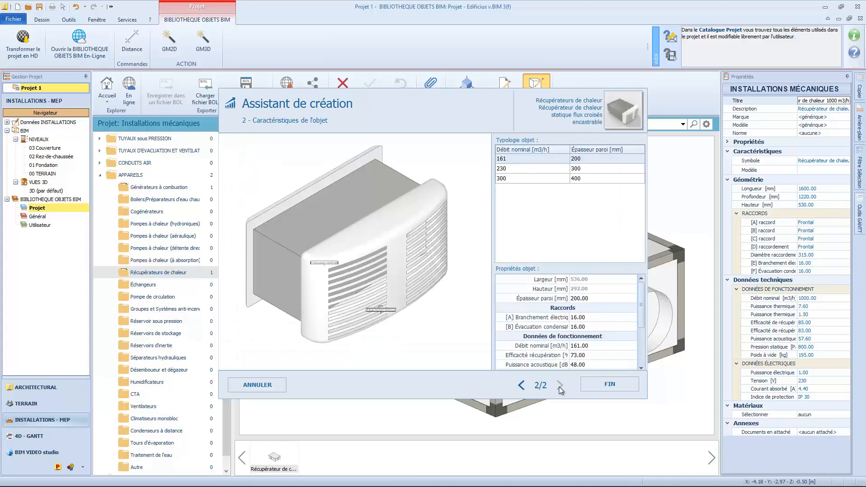
pyautogui.click(521, 386)
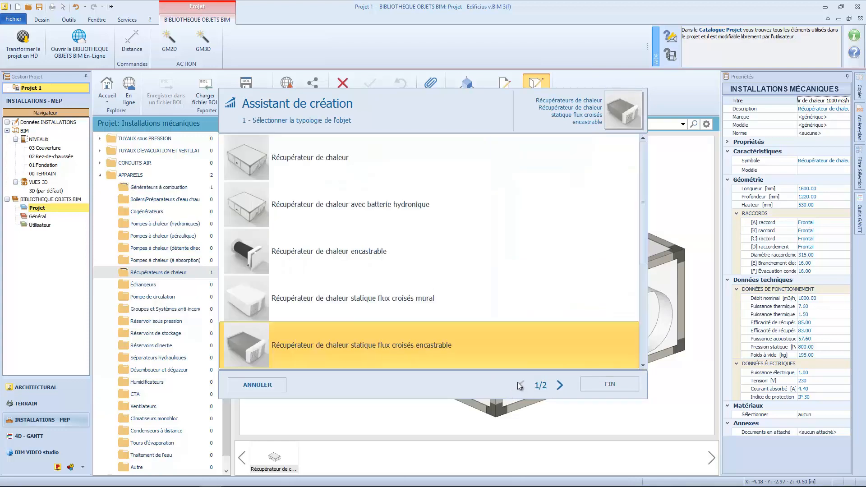
# Choose the object type Récupérateur de chaleur and set its Longueur to 1500 mm.
pyautogui.click(350, 155)
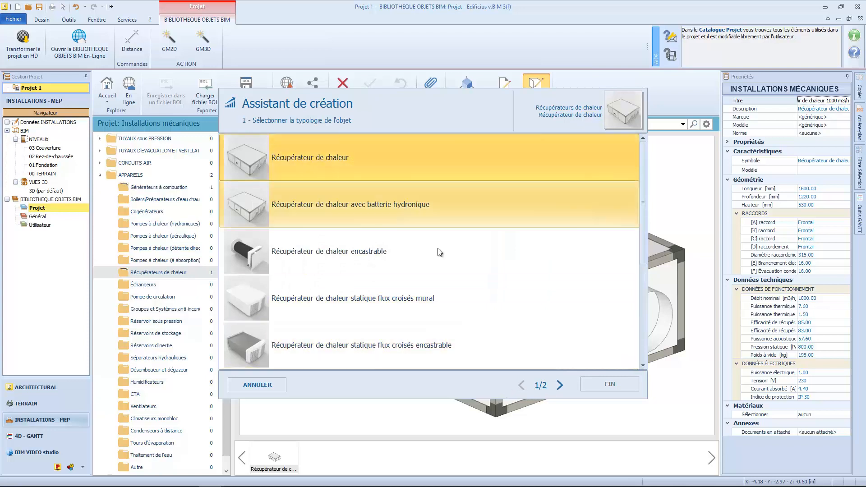
pyautogui.click(559, 385)
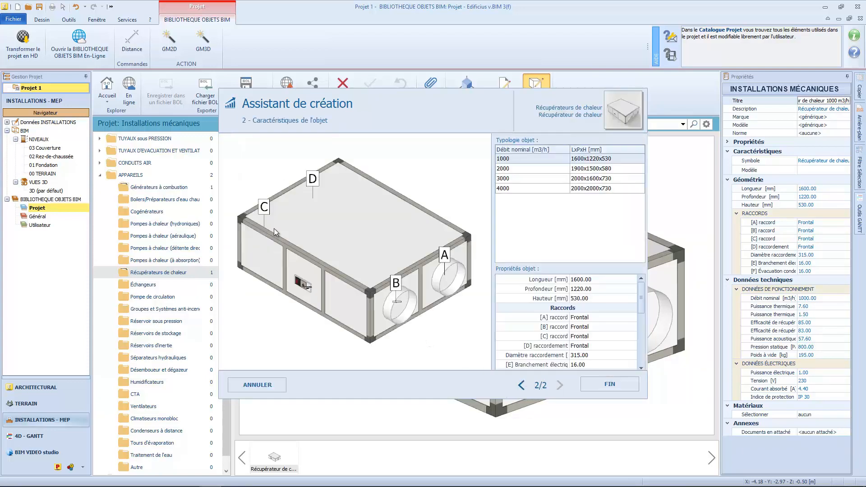
pyautogui.moveTo(427, 303); pyautogui.dragTo(428, 301, button='middle')
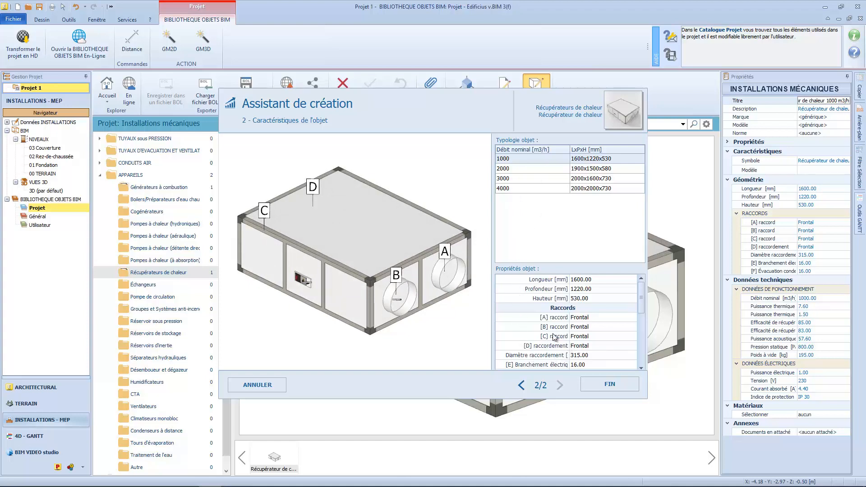
pyautogui.click(586, 279)
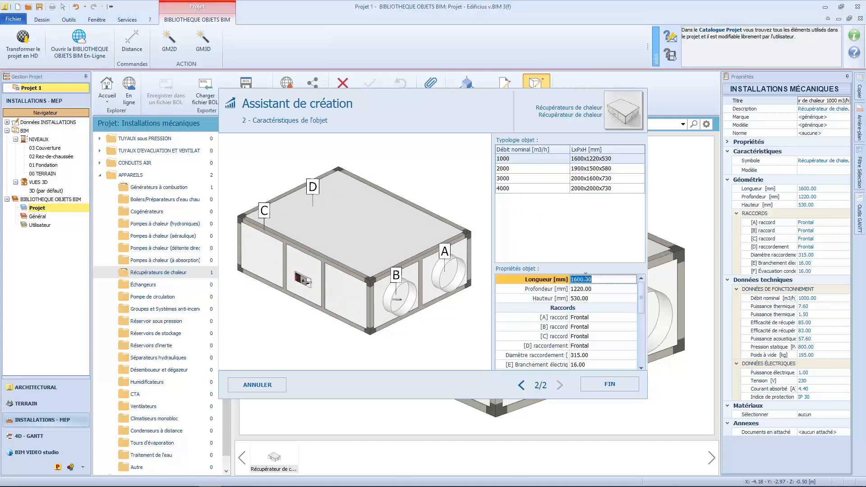
pyautogui.write('150')
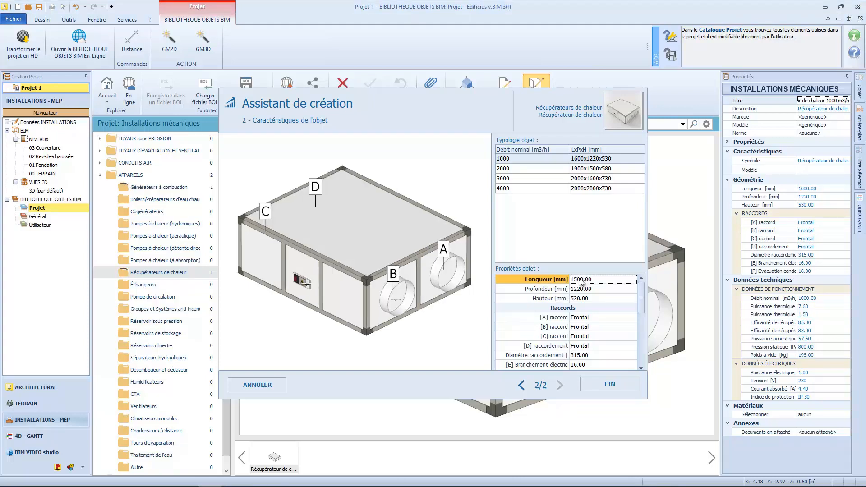
pyautogui.press('Tab')
# Set the heat recovery unit's Hauteur to 500 mm and finish the model modification.
pyautogui.press('Tab')
pyautogui.write('50')
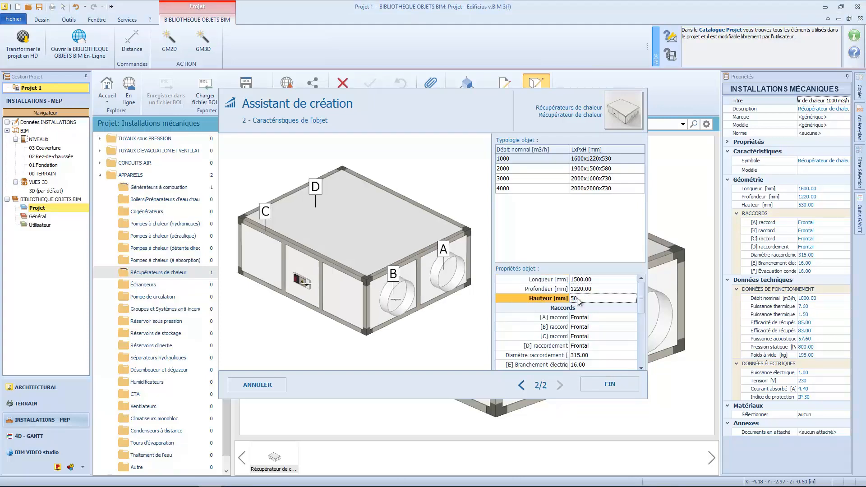
pyautogui.press('Tab')
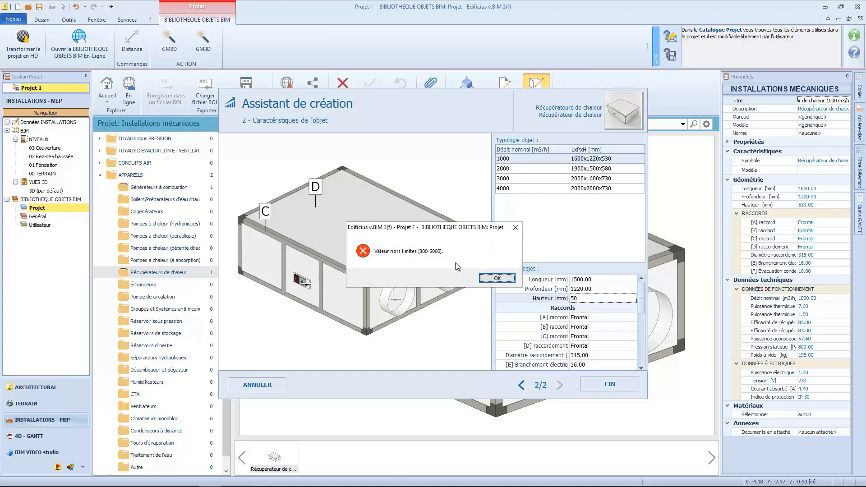
pyautogui.click(495, 279)
pyautogui.click(579, 299)
pyautogui.write('0')
pyautogui.press('Return')
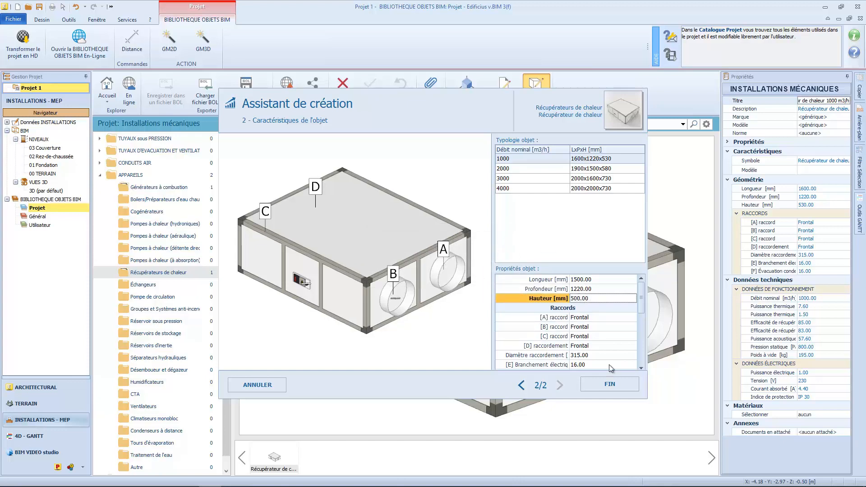
pyautogui.click(621, 386)
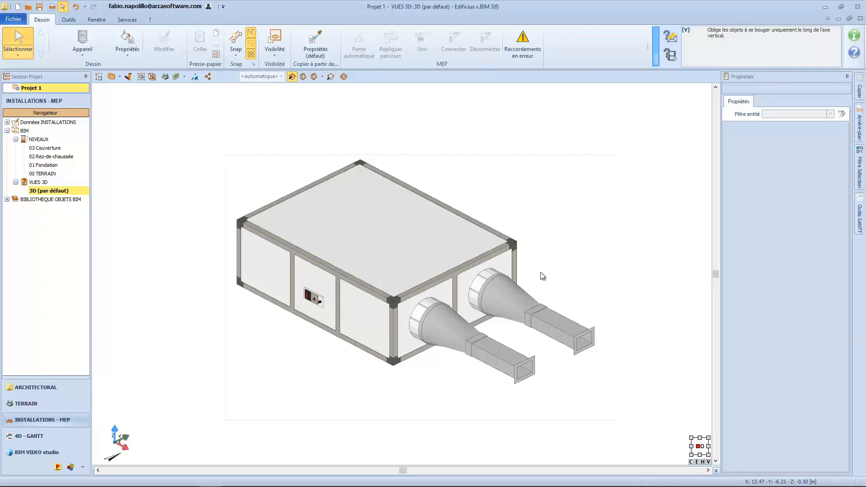
# Select the heat recovery unit in the 3D view and look through the project library models available for it.
pyautogui.click(436, 257)
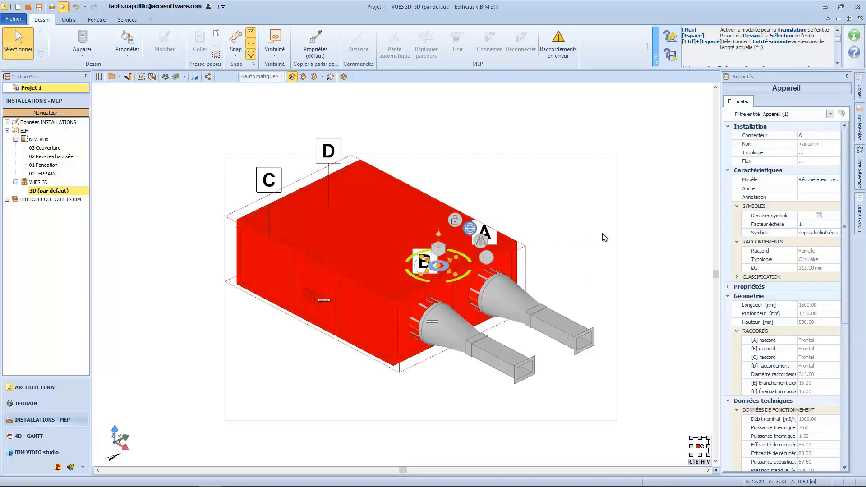
pyautogui.click(772, 180)
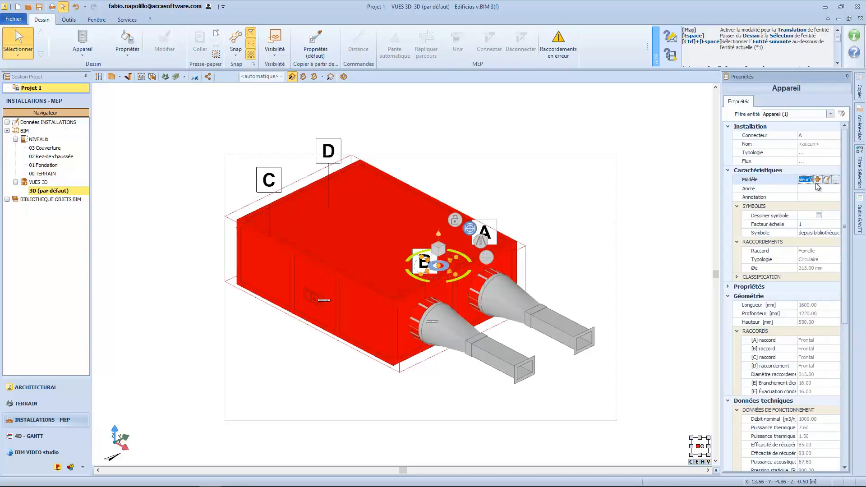
pyautogui.click(834, 179)
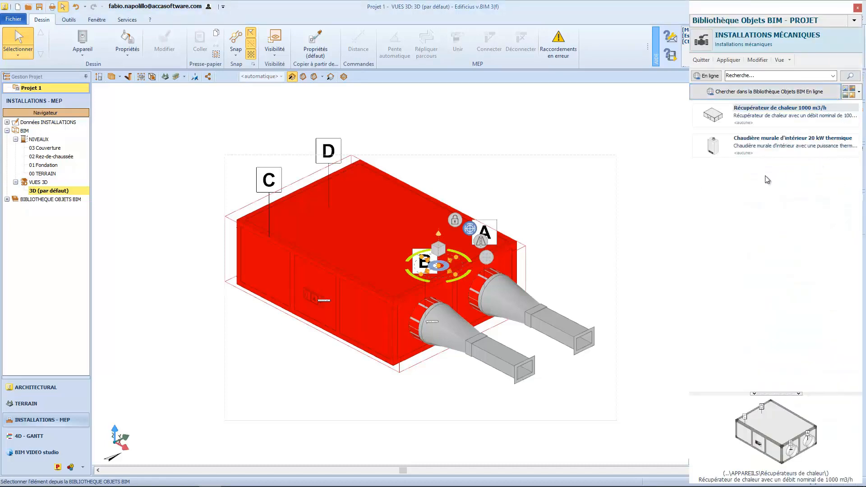
pyautogui.click(696, 61)
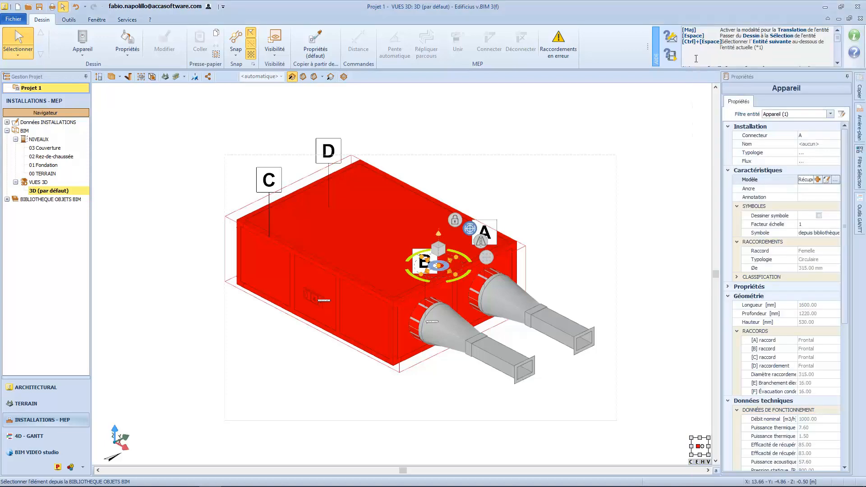
# Select the rectangular air duct farther from the viewer and preview Tôle GALVANISÉE circulaire in its duct library without applying it.
pyautogui.click(564, 327)
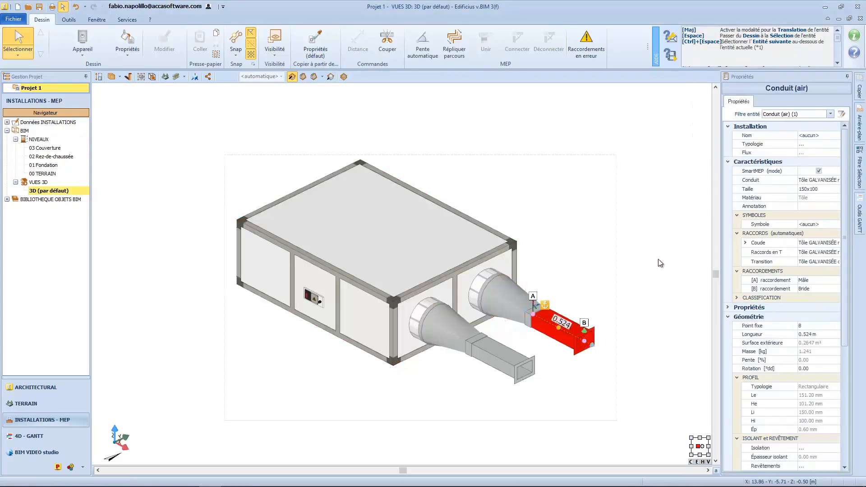
pyautogui.click(825, 181)
pyautogui.click(829, 183)
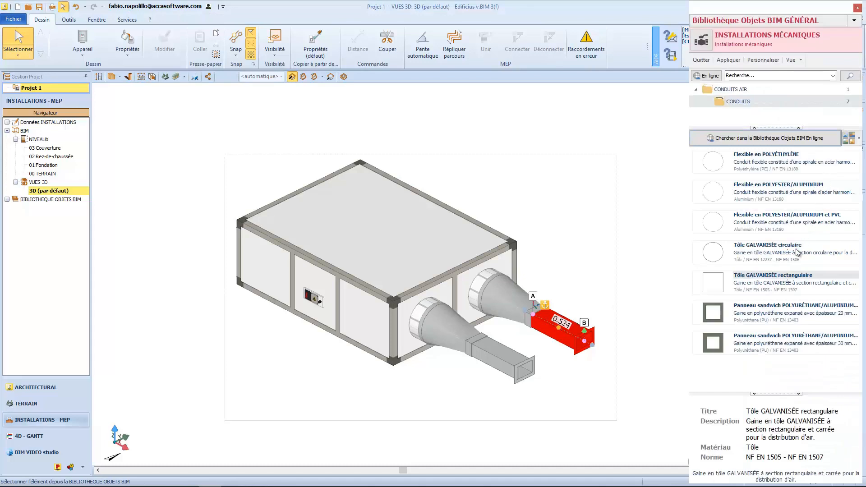
pyautogui.click(764, 259)
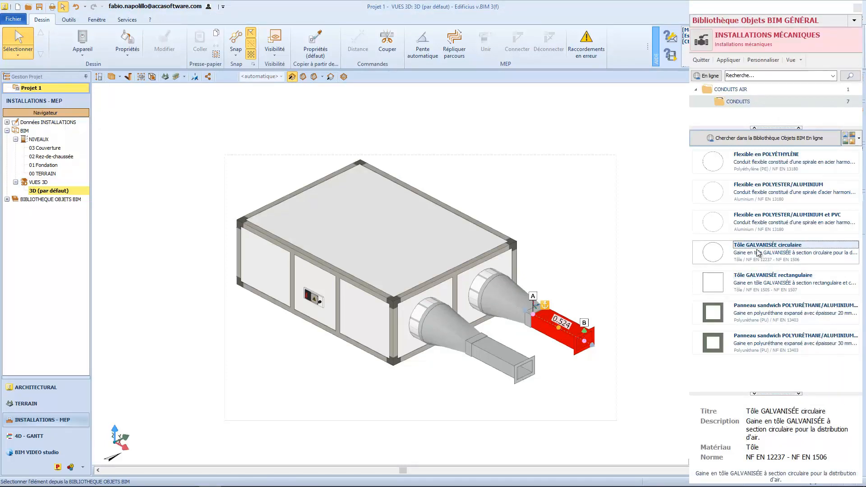
pyautogui.click(700, 60)
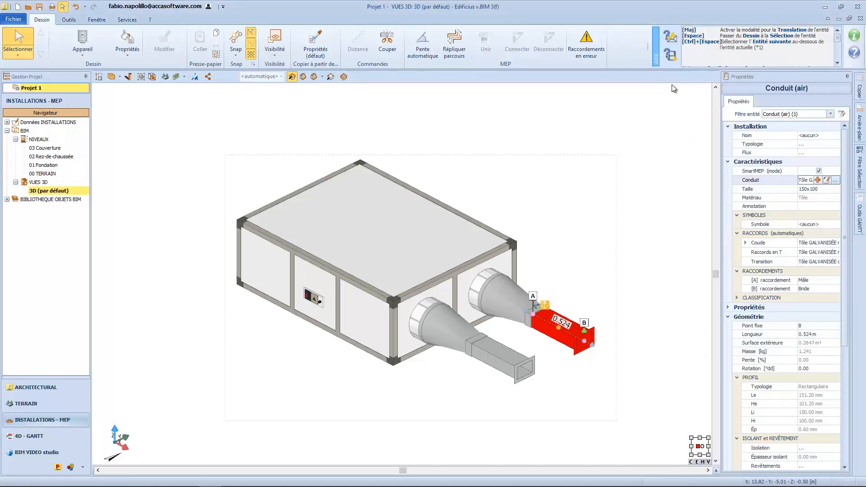
# Select the heat recovery unit and view the project library models available for it, leaving its model as is.
pyautogui.click(476, 247)
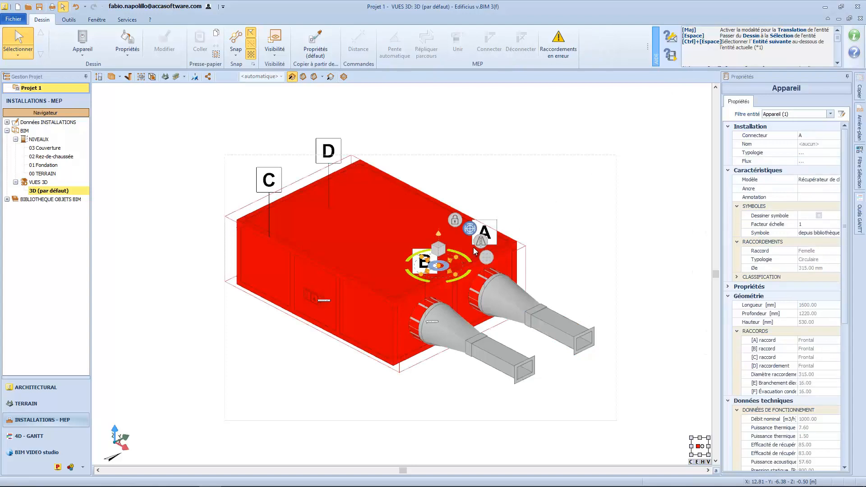
pyautogui.click(809, 179)
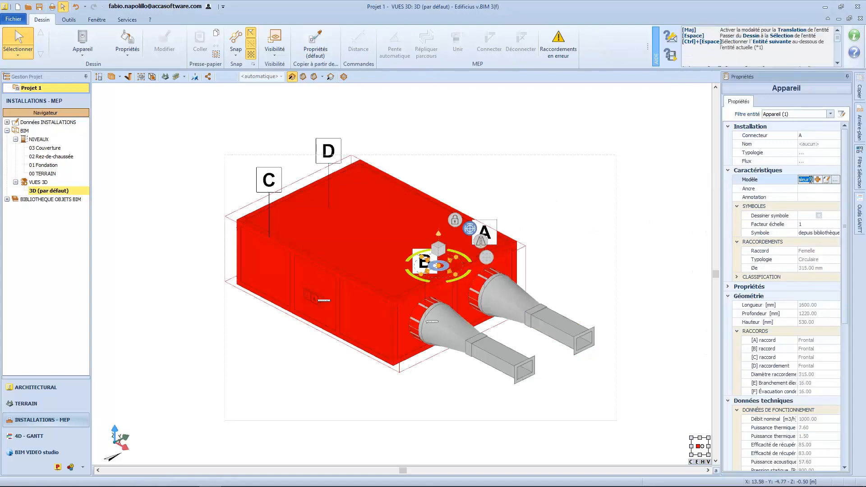
pyautogui.click(837, 179)
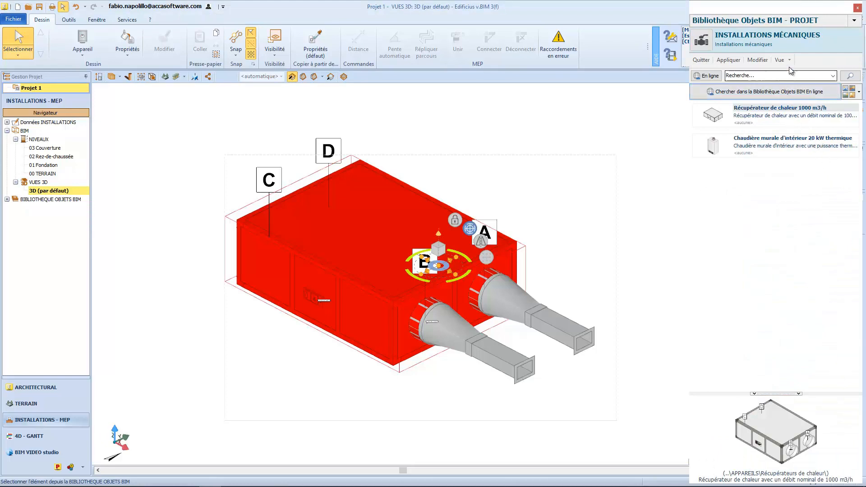
pyautogui.click(704, 63)
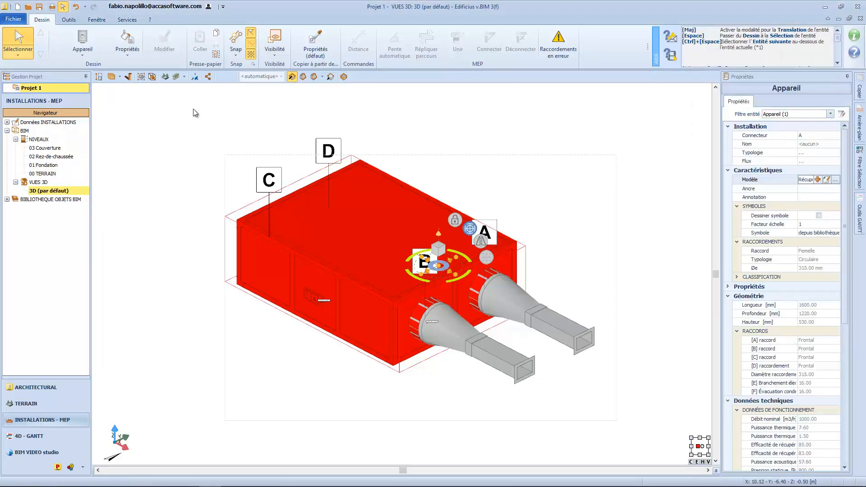
# Create a new appliance model of category Climatiseurs monobloc, type Climatiseur monobloc au sol with 1.70 kW thermal power, using the creation assistant.
pyautogui.click(84, 43)
pyautogui.click(783, 180)
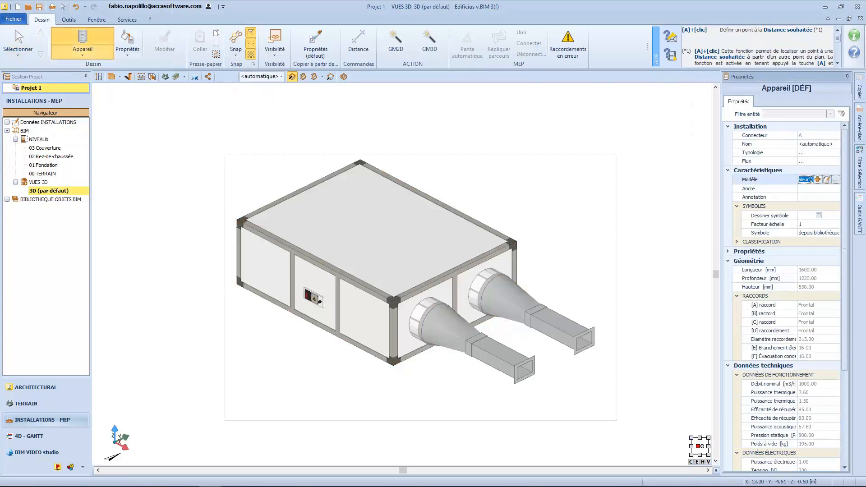
pyautogui.click(816, 179)
pyautogui.click(715, 200)
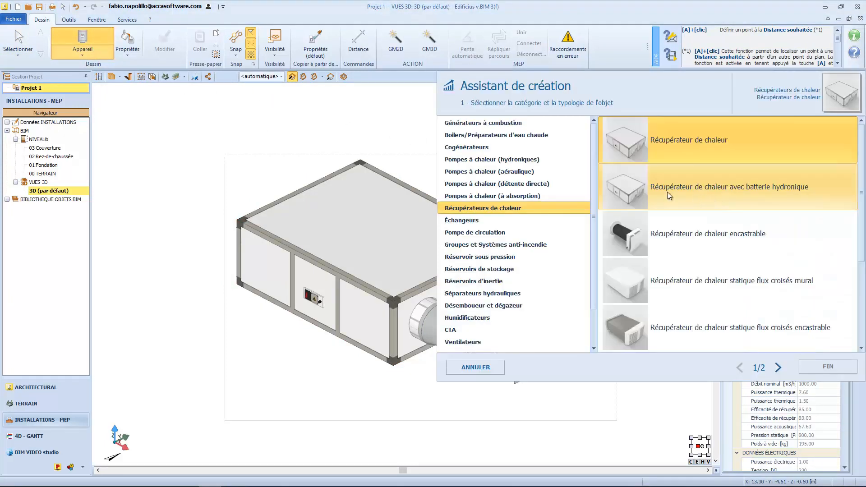
pyautogui.moveTo(593, 170); pyautogui.dragTo(592, 228)
pyautogui.click(514, 333)
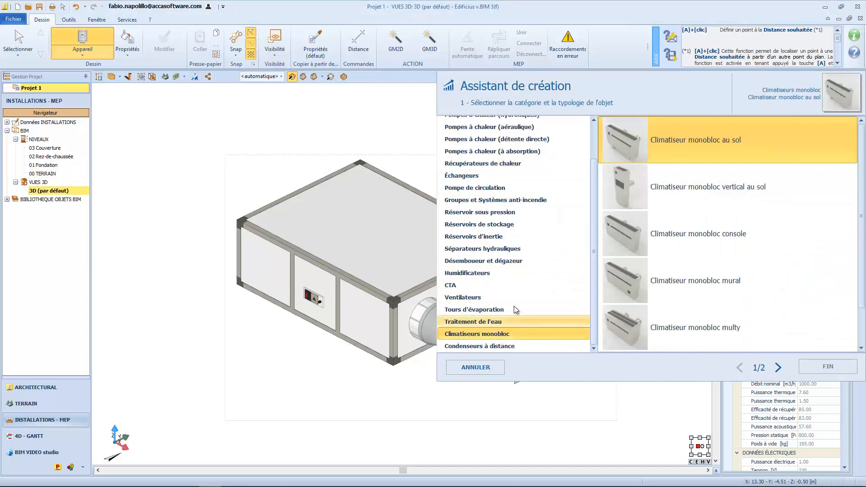
pyautogui.click(778, 368)
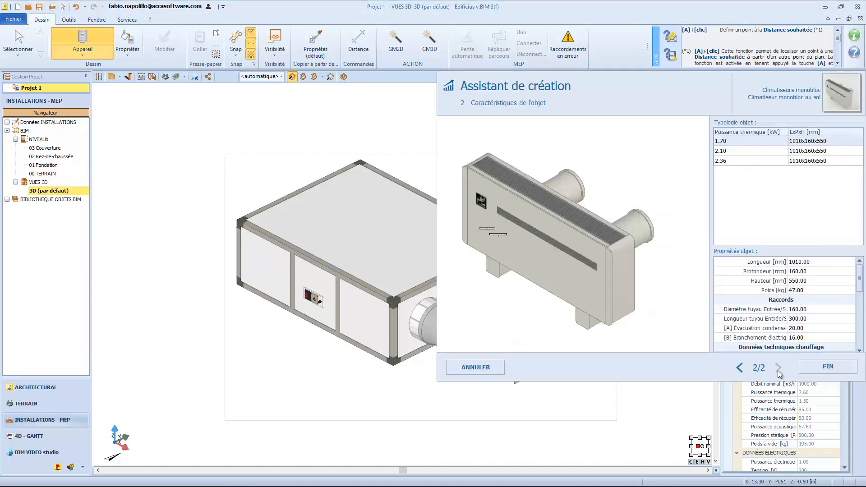
pyautogui.click(805, 368)
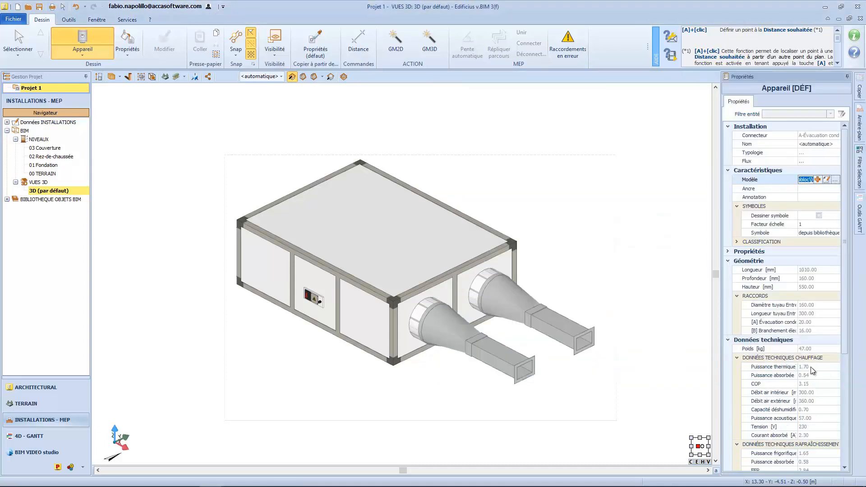
pyautogui.press('Escape')
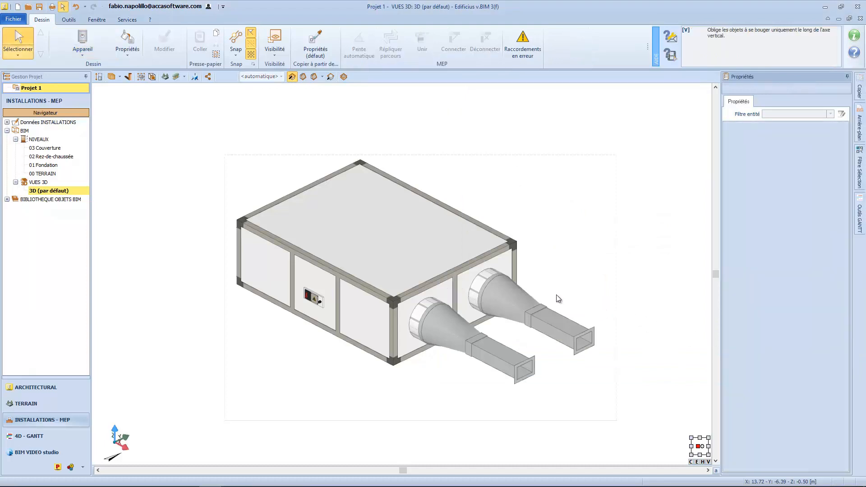
# Preview Climatiseur monobloc au sol 1.70 kW thermique in the project library reached from the heat recovery unit's model property.
pyautogui.click(435, 256)
pyautogui.click(807, 183)
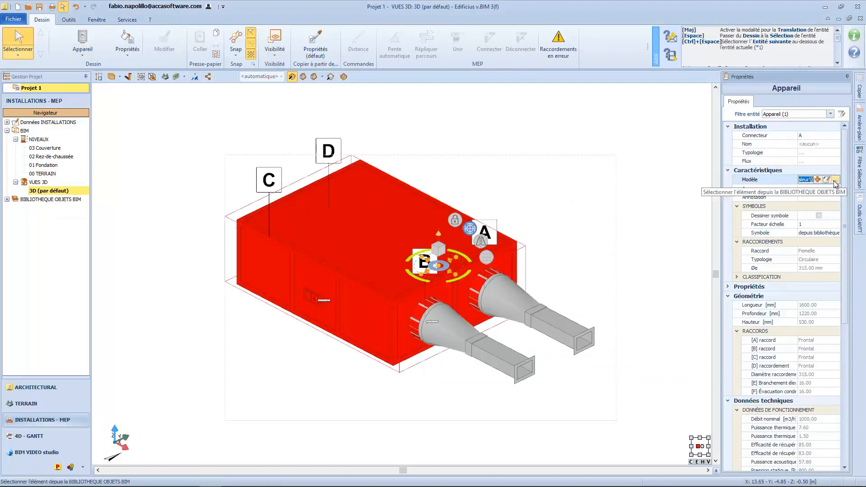
pyautogui.click(837, 184)
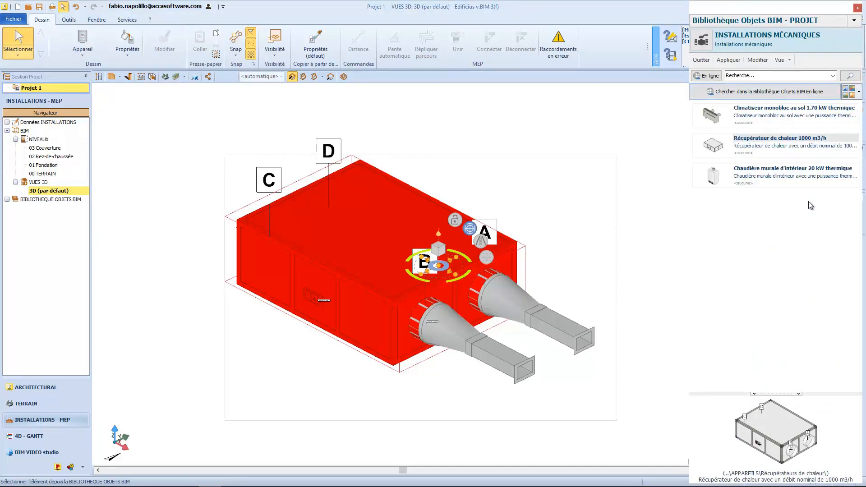
pyautogui.click(776, 120)
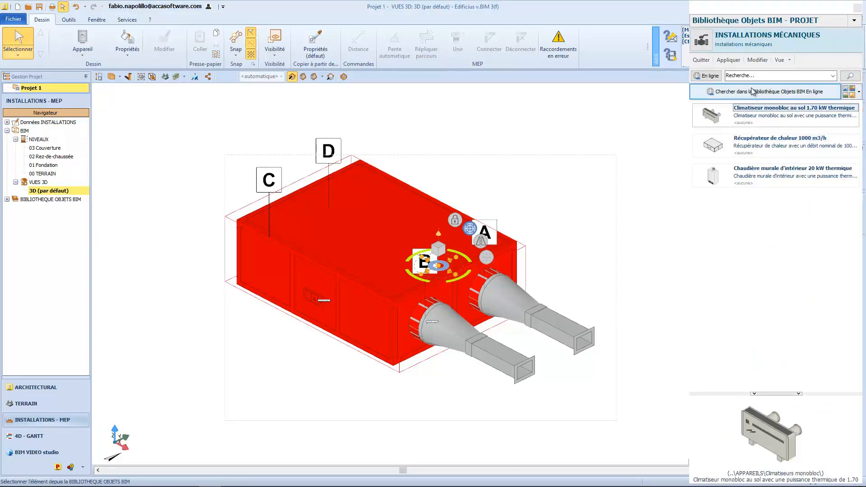
pyautogui.click(755, 60)
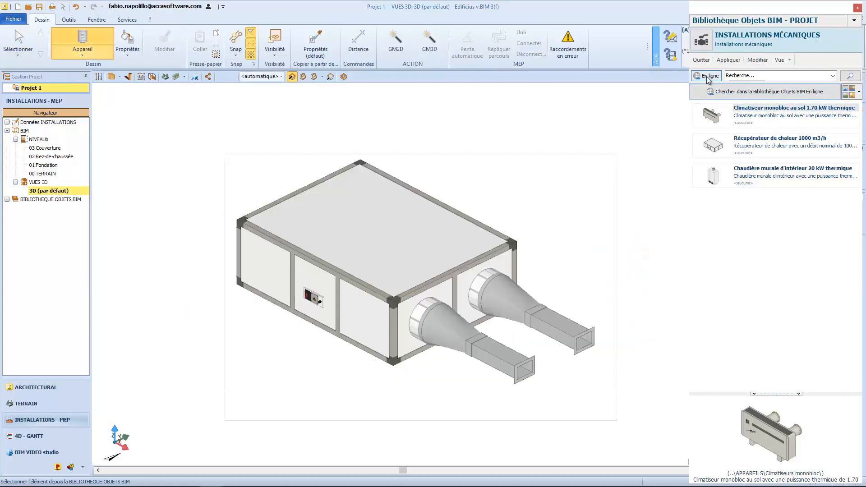
# Download Séparateur hydraulique multifonction avec coque d'isolation DN 40 (1 1/2") for Edificius from the Appareils category of the online BIM object library.
pyautogui.click(707, 76)
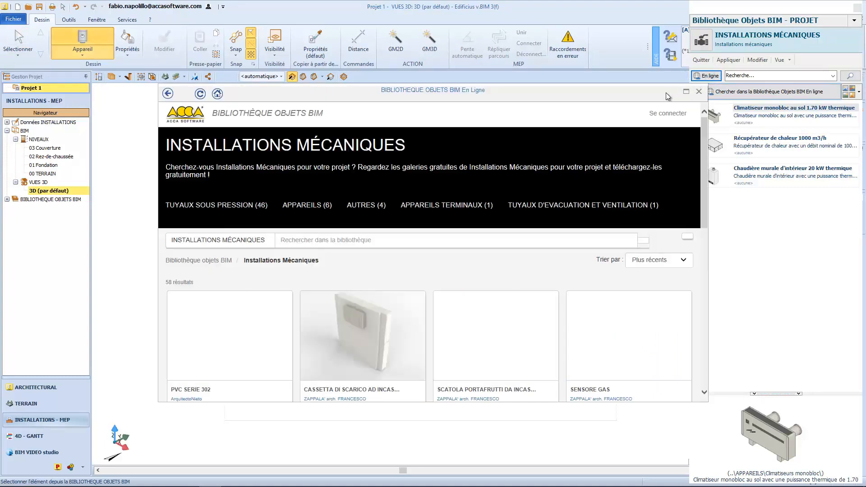
pyautogui.click(686, 92)
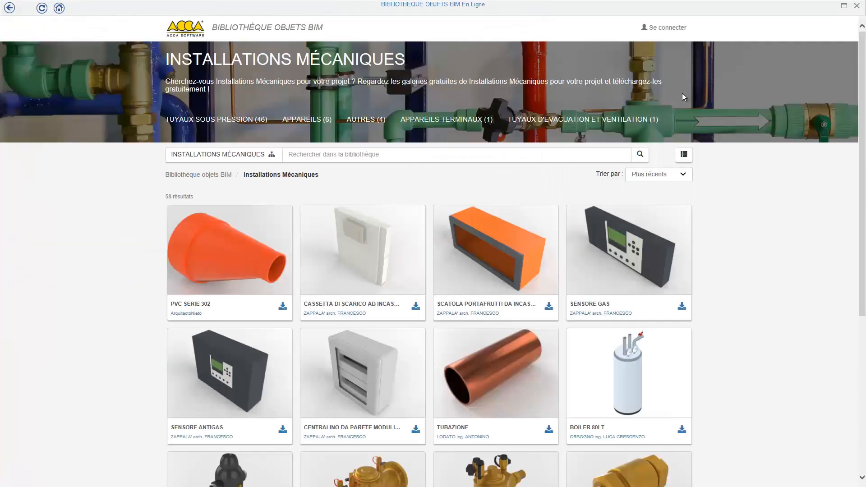
pyautogui.moveTo(862, 175); pyautogui.dragTo(860, 152)
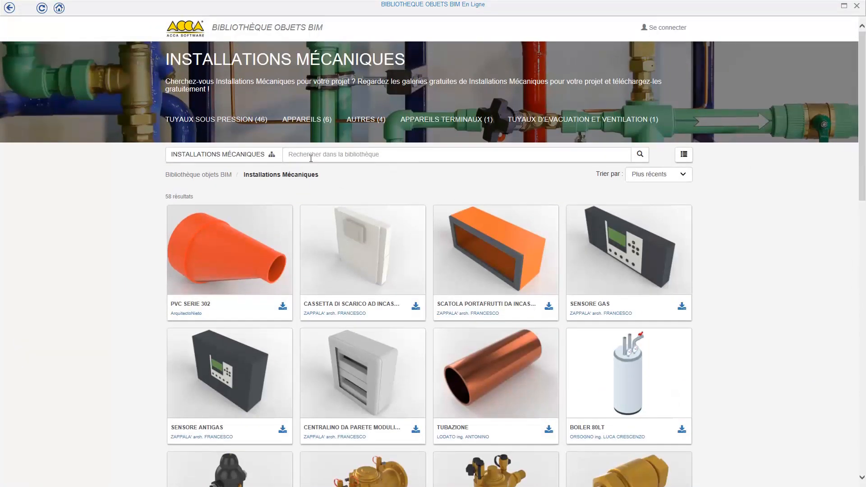
pyautogui.click(297, 122)
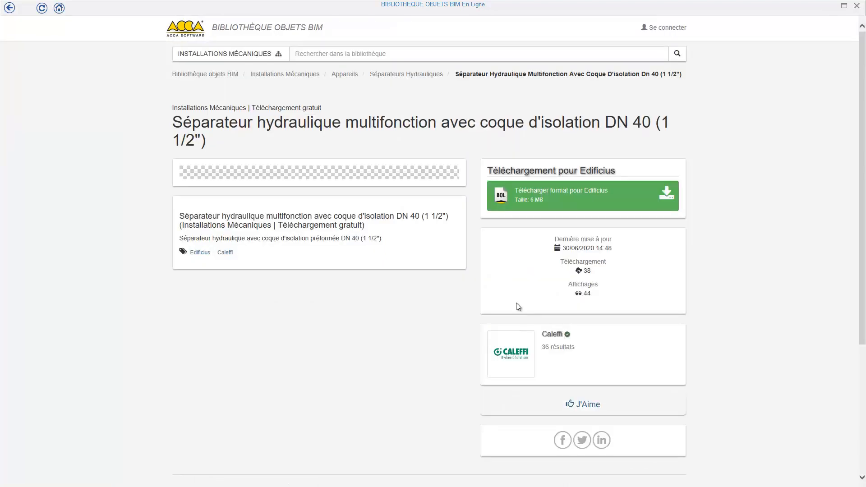
pyautogui.click(572, 197)
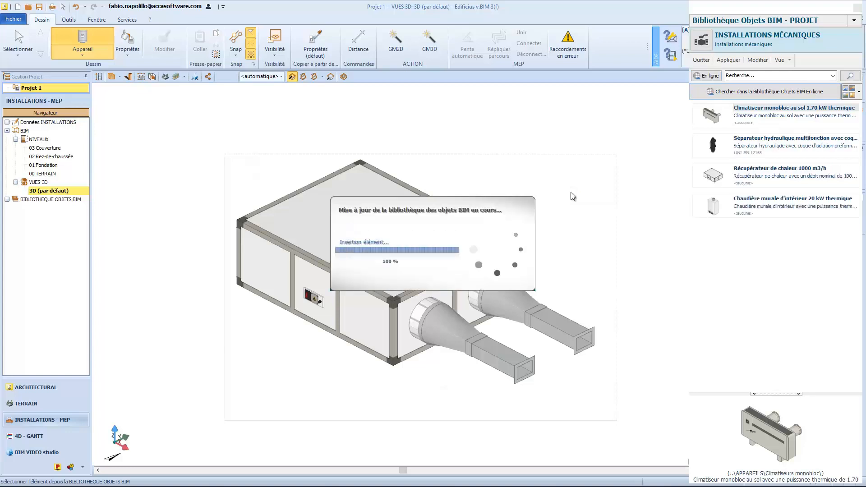
# Apply the downloaded hydraulic separator as the appliance model and place it in the empty space beyond the heat recovery unit's ducts.
pyautogui.moveTo(663, 244); pyautogui.dragTo(312, 262, button='middle')
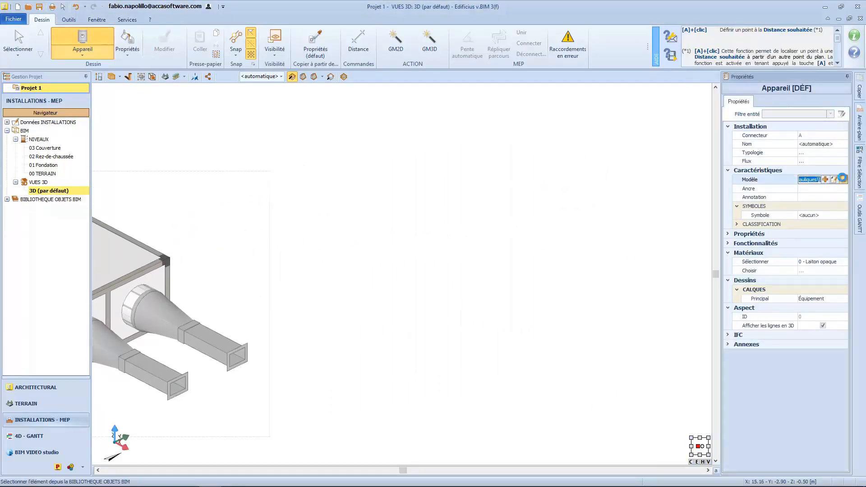
pyautogui.click(842, 179)
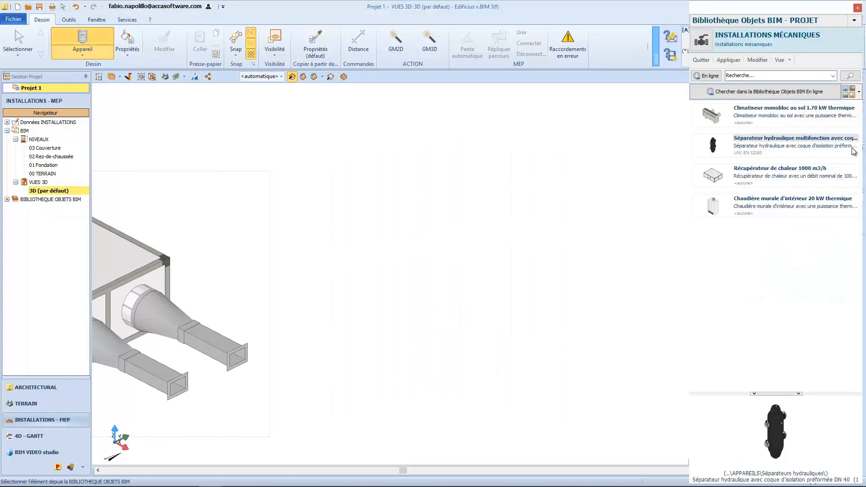
pyautogui.click(728, 60)
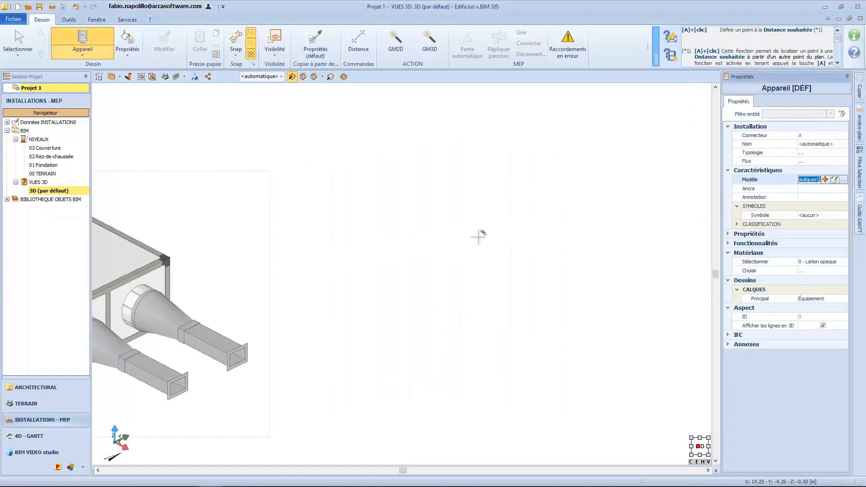
pyautogui.click(529, 329)
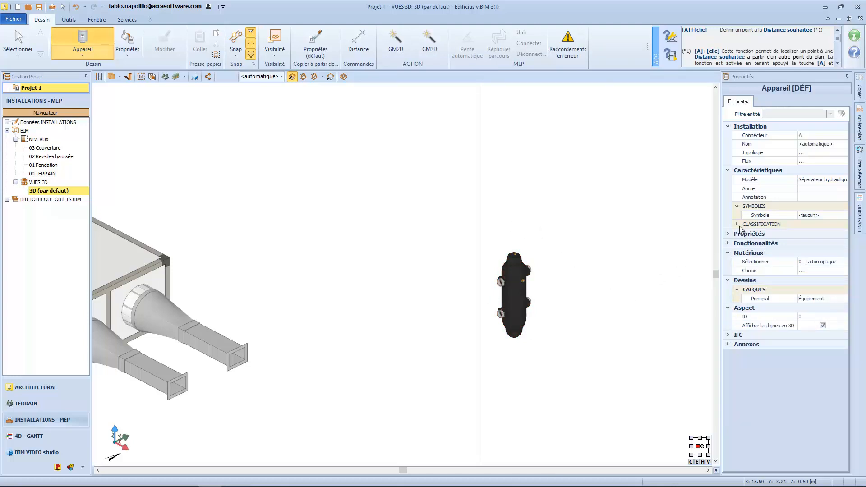
# Reopen the online BIM object library full screen and look through the Installations Mécaniques objects.
pyautogui.click(808, 179)
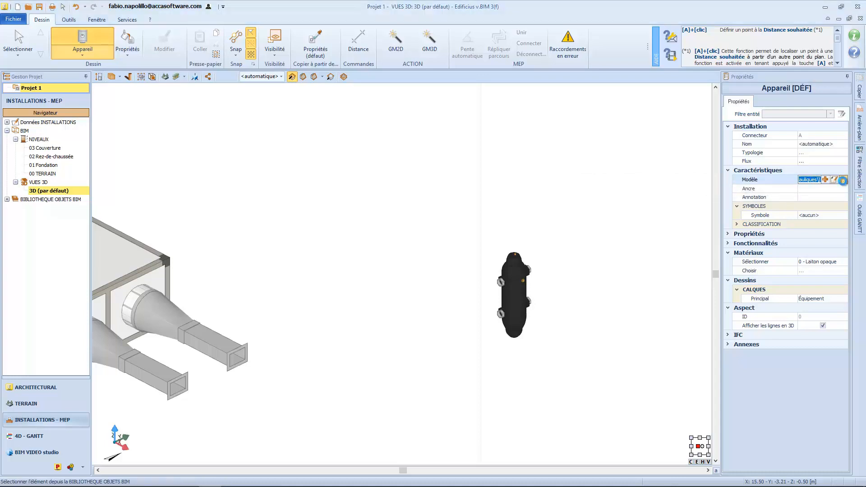
pyautogui.click(843, 180)
pyautogui.click(718, 93)
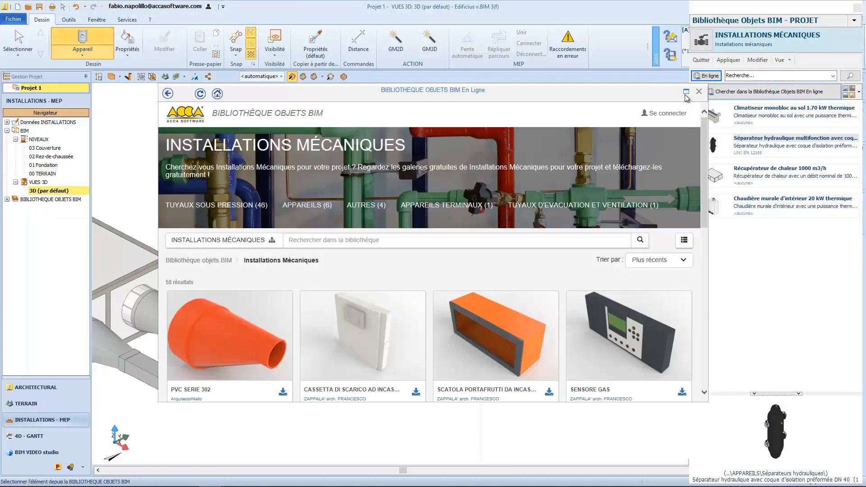
pyautogui.click(685, 92)
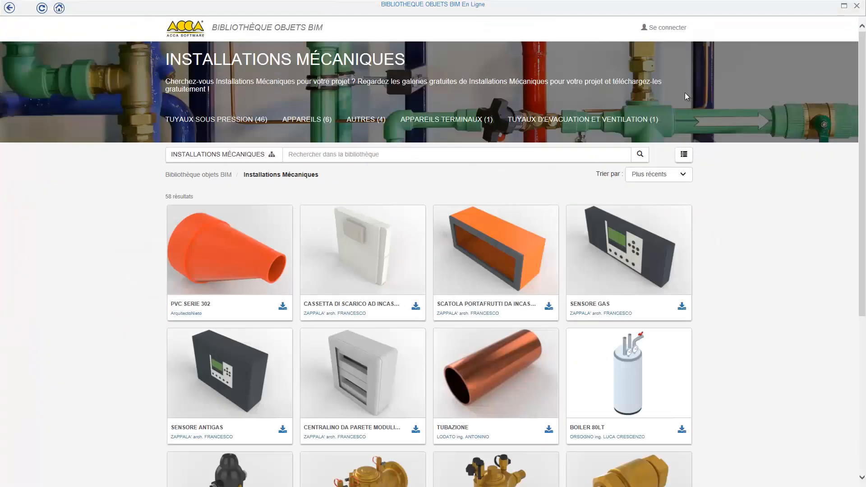
pyautogui.moveTo(862, 143); pyautogui.dragTo(841, 242)
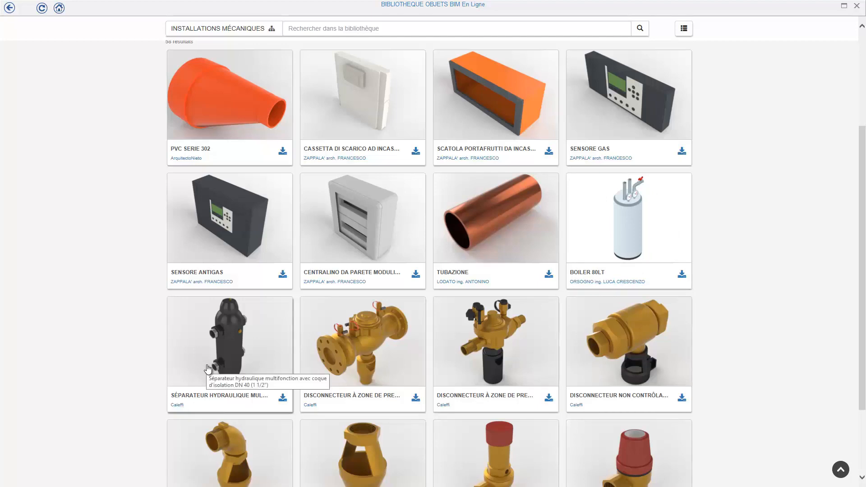
pyautogui.moveTo(864, 371); pyautogui.dragTo(864, 272)
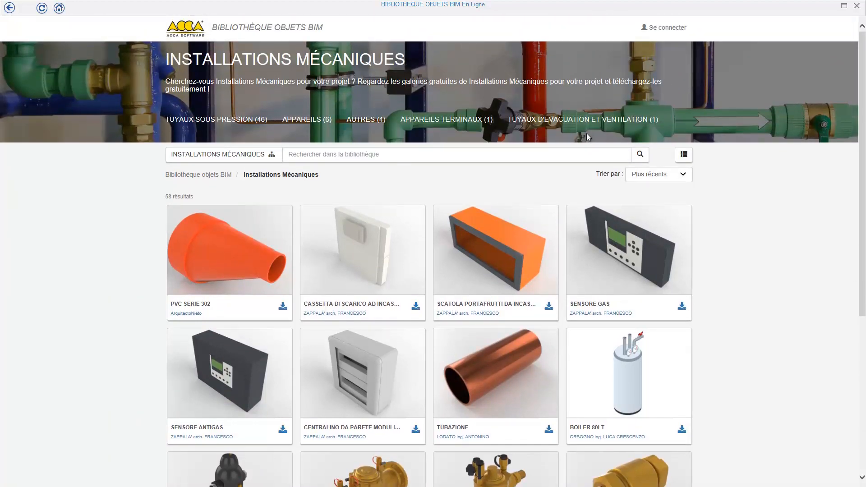
# Browse the online Appareils category, view Caleffi's company page and return to the category.
pyautogui.click(293, 123)
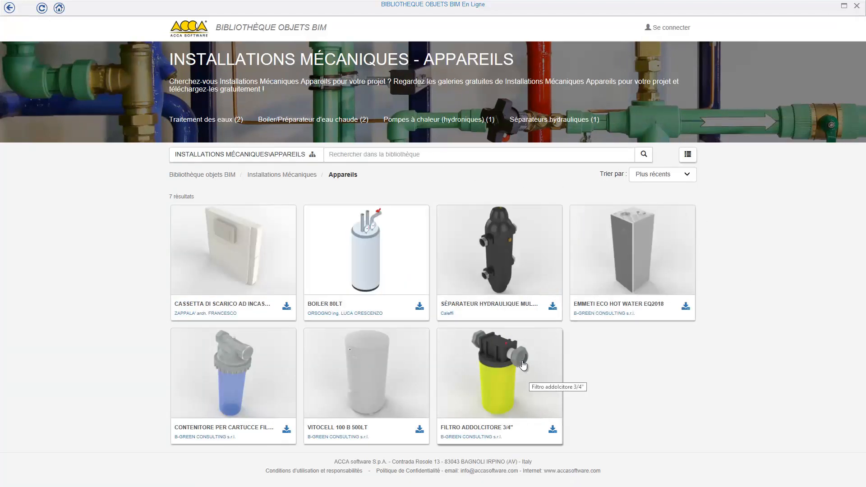
pyautogui.click(446, 313)
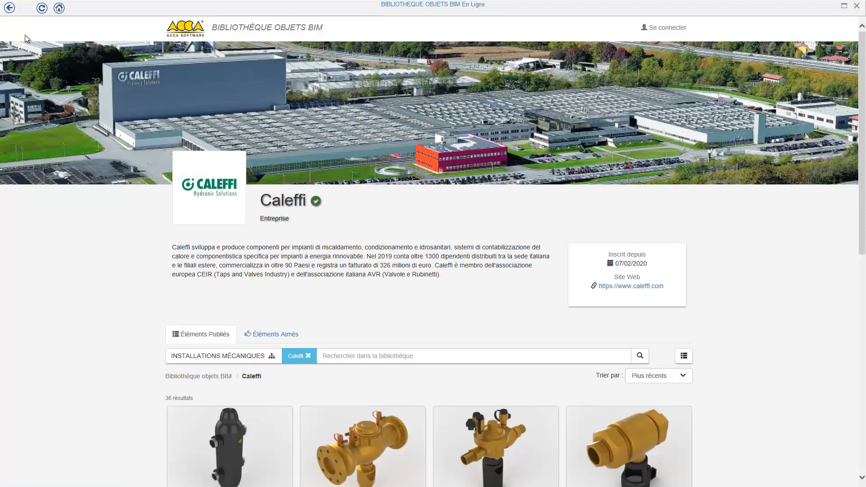
pyautogui.click(10, 10)
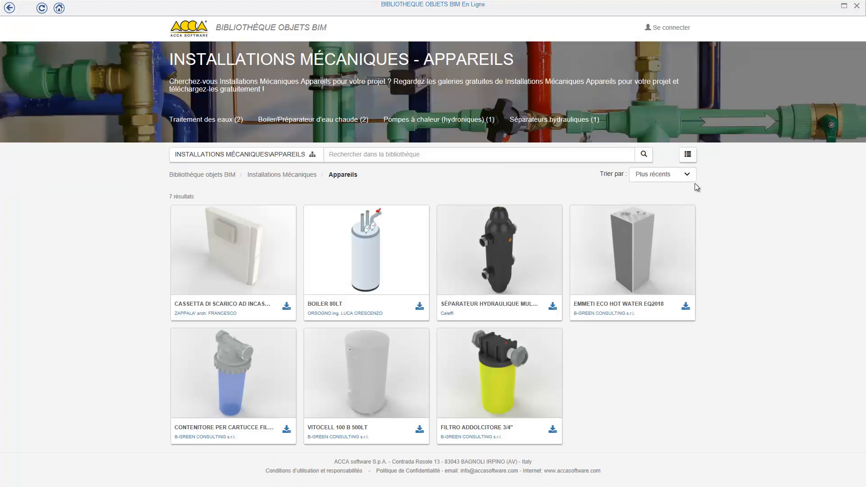
# Leave the online object library and open the ceiling heat recovery unit's model in the element editor.
pyautogui.click(685, 175)
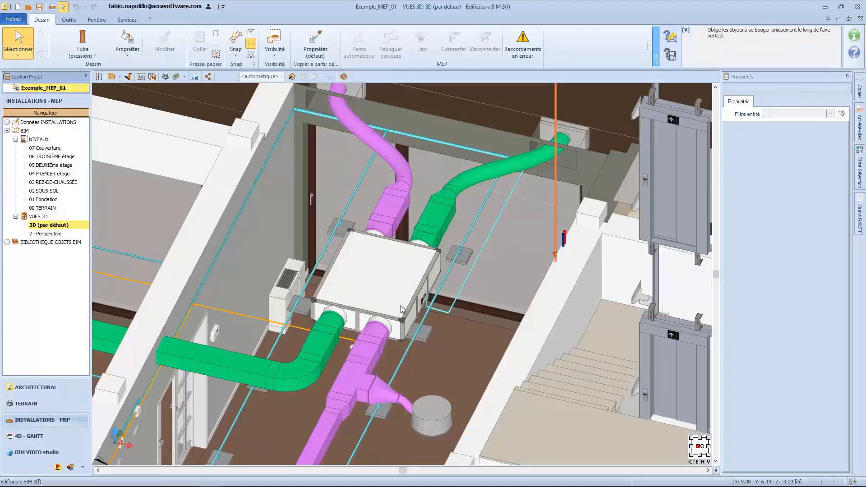
pyautogui.click(391, 292)
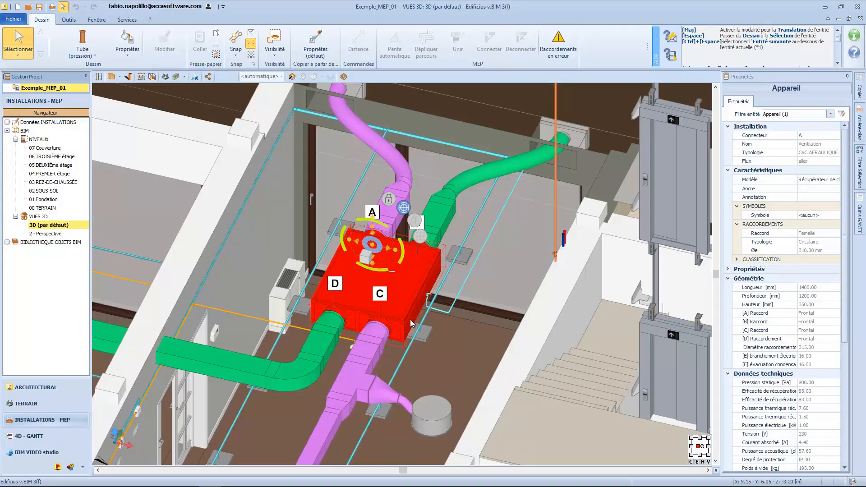
pyautogui.click(814, 179)
pyautogui.click(826, 180)
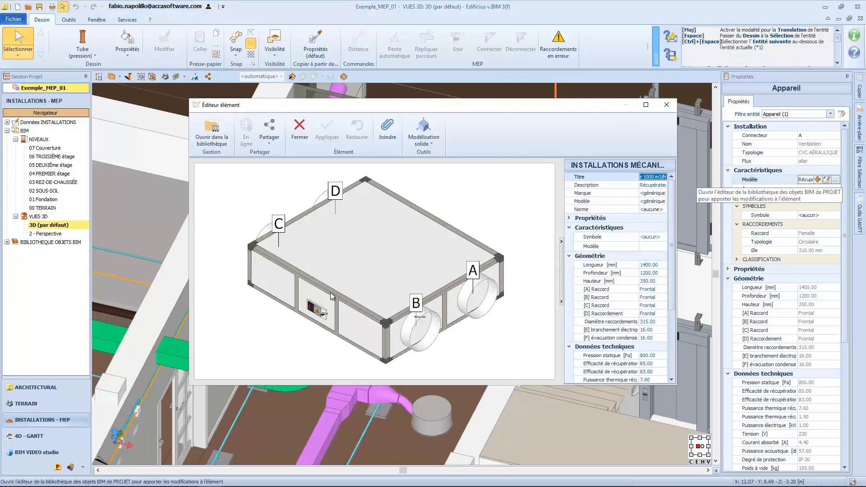
pyautogui.moveTo(450, 302); pyautogui.dragTo(452, 300, button='middle')
# Show the heat recovery unit's model in the project BIM object library and open its connectors for editing.
pyautogui.click(211, 132)
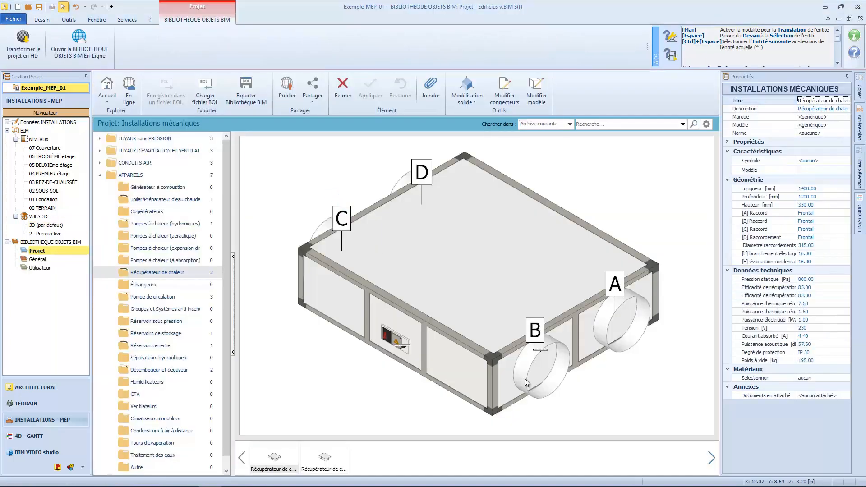
pyautogui.moveTo(525, 382); pyautogui.dragTo(439, 336, button='middle')
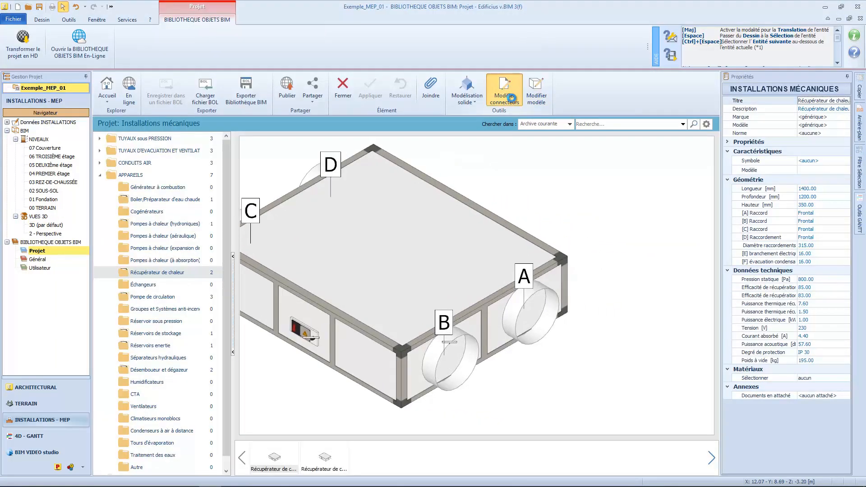
pyautogui.click(504, 90)
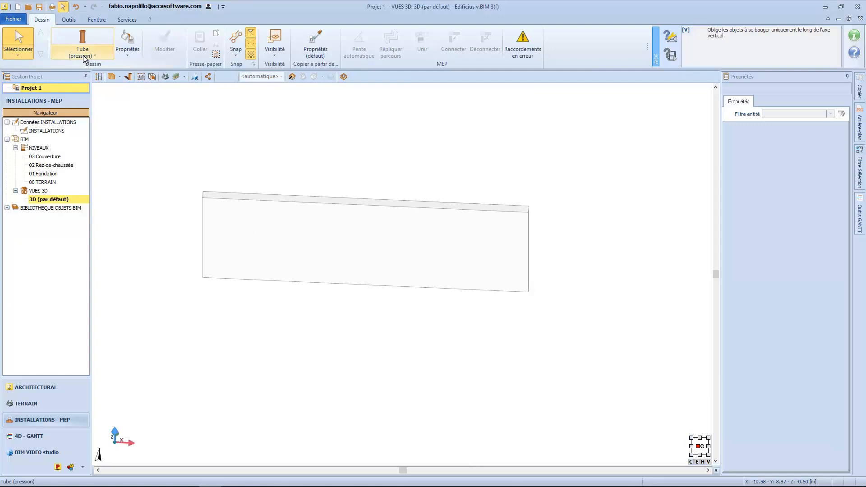
# Place a wall-mounted boiler appliance near the middle of the wall in Projet 1.
pyautogui.click(82, 53)
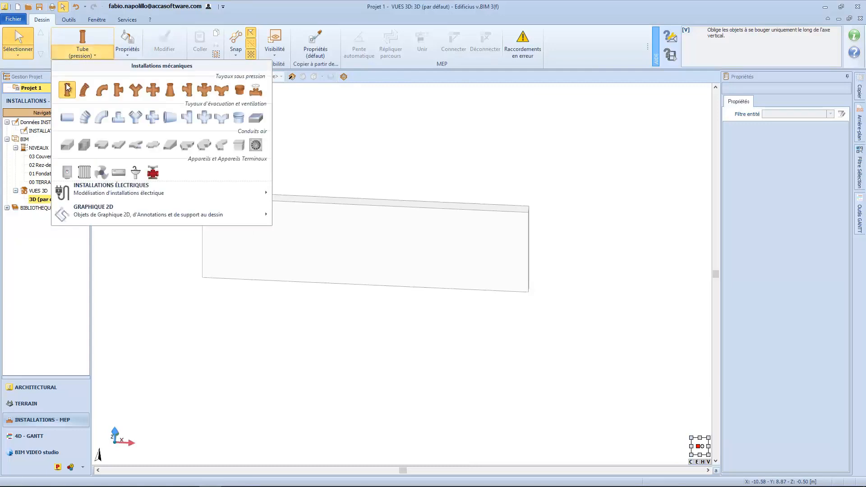
pyautogui.click(67, 172)
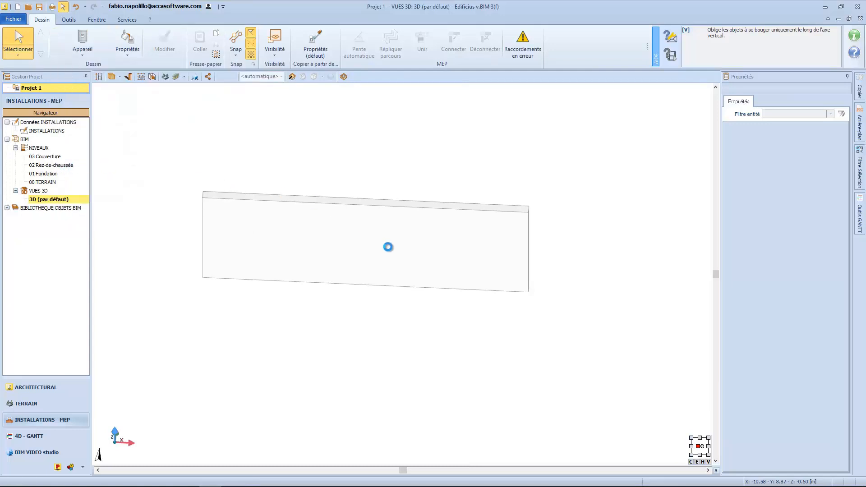
pyautogui.click(399, 252)
pyautogui.press('Escape')
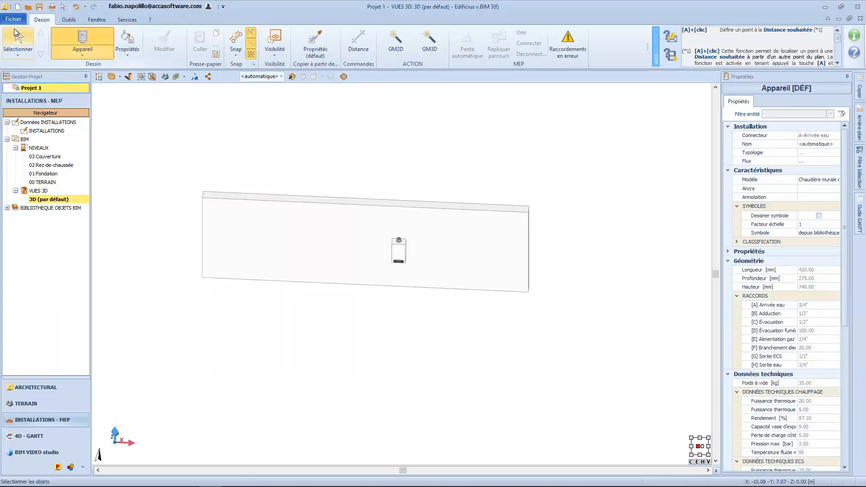
# Set the boiler's height delta to 1.5 m above the Rez-de-chaussée level.
pyautogui.click(389, 247)
pyautogui.scroll(-10, 847, 355)
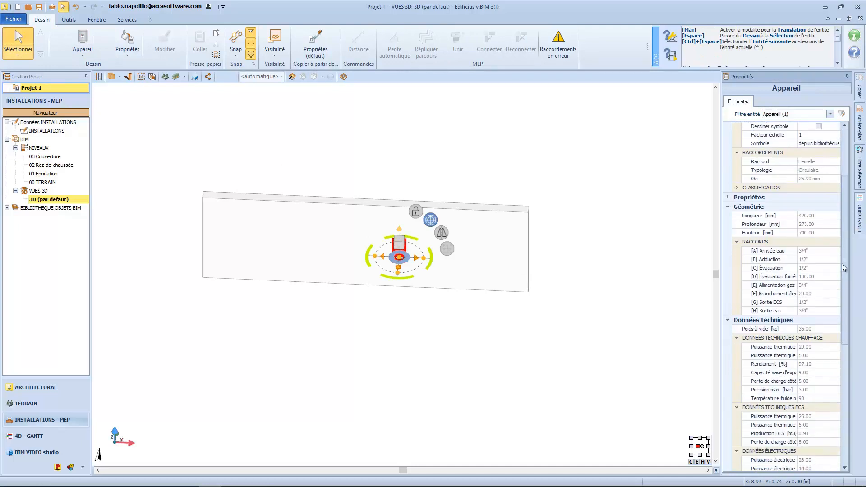
pyautogui.moveTo(847, 356); pyautogui.dragTo(847, 372)
pyautogui.click(813, 336)
pyautogui.write('1')
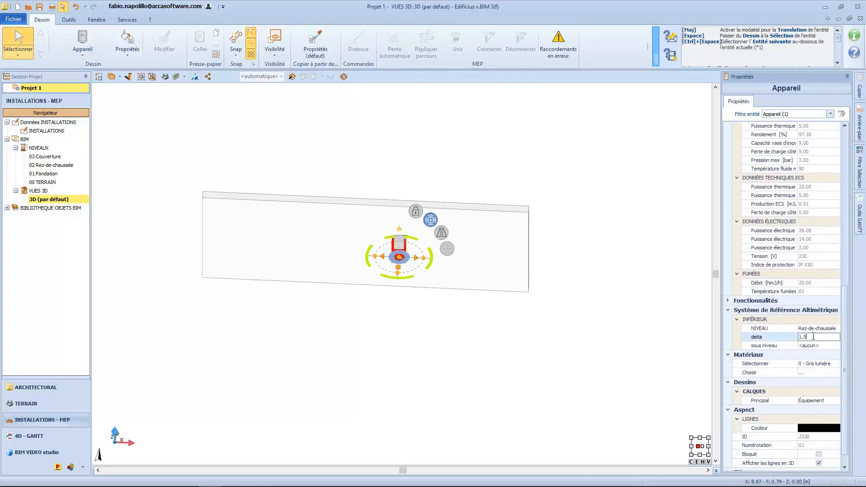
pyautogui.write('.5')
pyautogui.press('Return')
# Insert an electrical junction box on the wall face beside and above the boiler.
pyautogui.scroll(5, 408, 308)
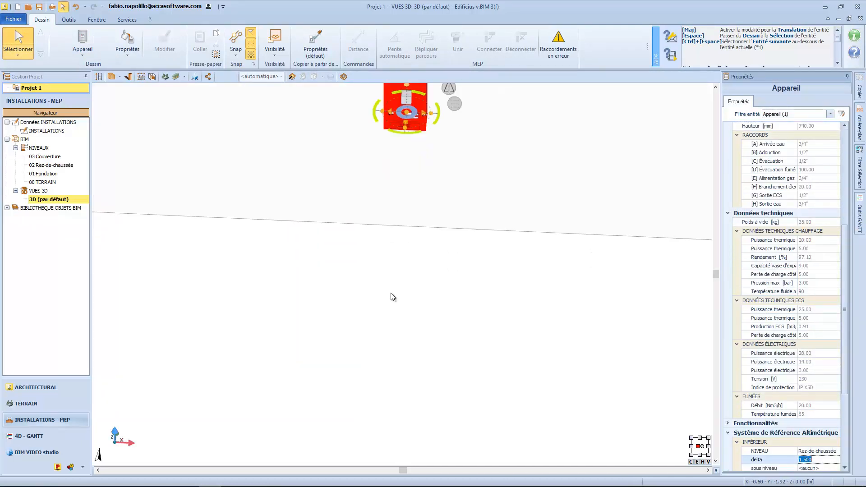
pyautogui.click(98, 54)
pyautogui.moveTo(157, 187)
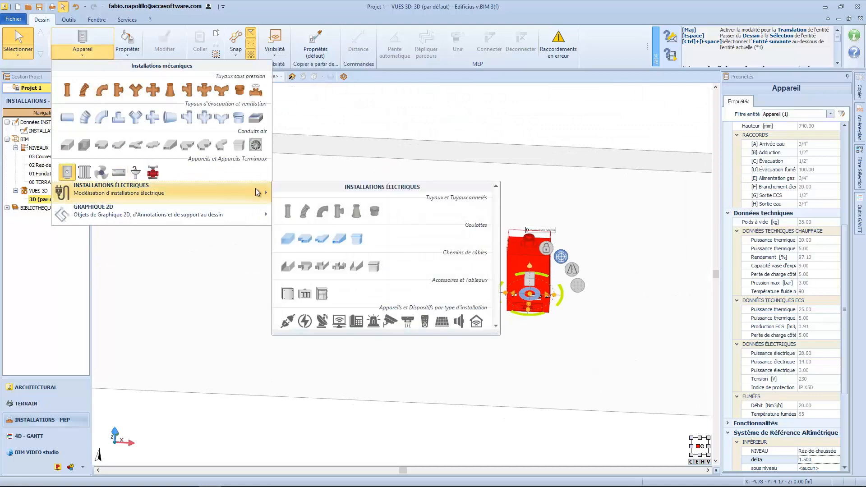
pyautogui.click(288, 293)
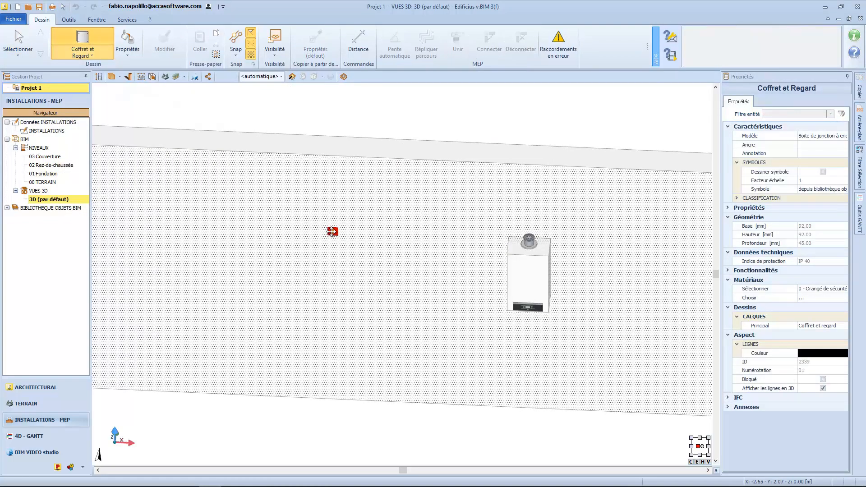
pyautogui.click(345, 217)
pyautogui.press('Escape')
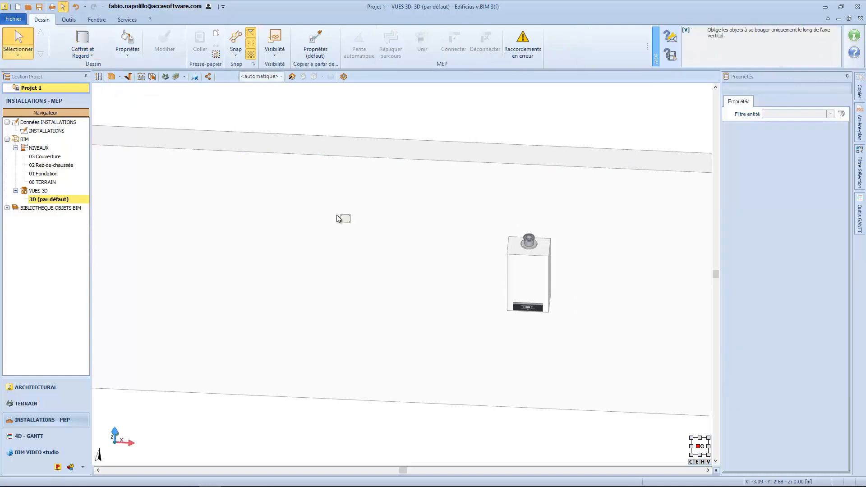
# Set the junction box's height delta to 2.8 m above the Rez-de-chaussée level.
pyautogui.click(349, 219)
pyautogui.click(824, 307)
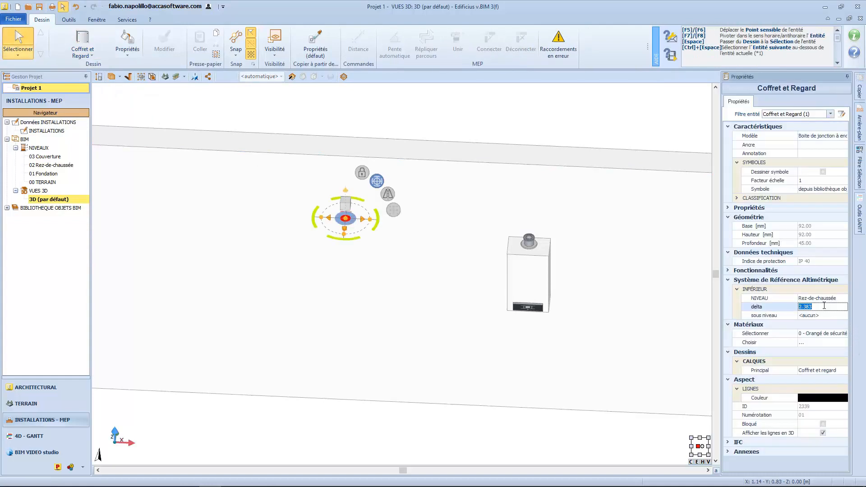
pyautogui.write('2.8')
pyautogui.press('Return')
pyautogui.click(492, 117)
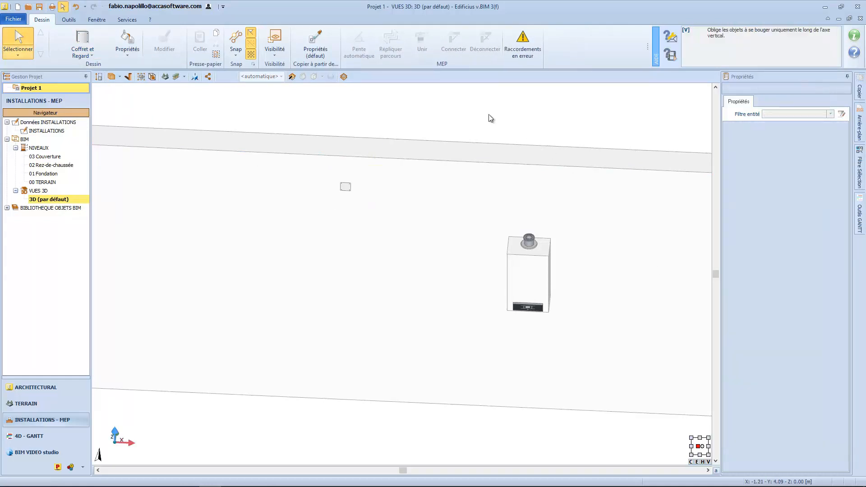
# Examine the boiler and the junction box from several angles, selecting each in turn.
pyautogui.moveTo(491, 116); pyautogui.dragTo(321, 304, button='middle')
pyautogui.click(323, 309)
pyautogui.scroll(3, 323, 302)
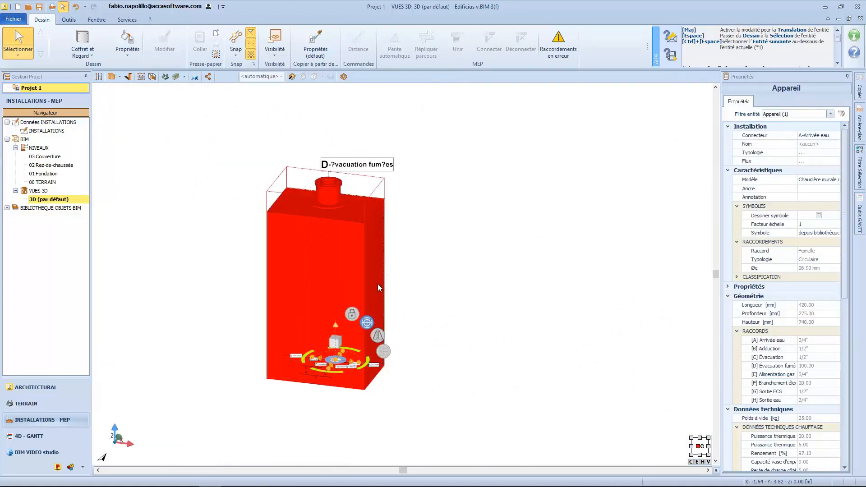
pyautogui.moveTo(405, 315); pyautogui.dragTo(337, 338, button='middle')
pyautogui.click(372, 211)
pyautogui.moveTo(370, 217); pyautogui.dragTo(424, 232, button='middle')
pyautogui.click(294, 77)
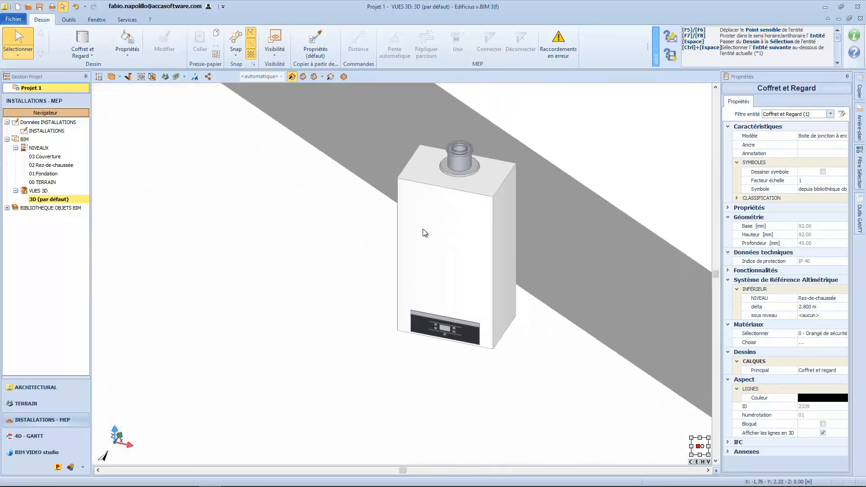
# Show the selected boiler in plan view and return it to the 3D view.
pyautogui.click(483, 254)
pyautogui.rightClick(460, 237)
pyautogui.moveTo(505, 299)
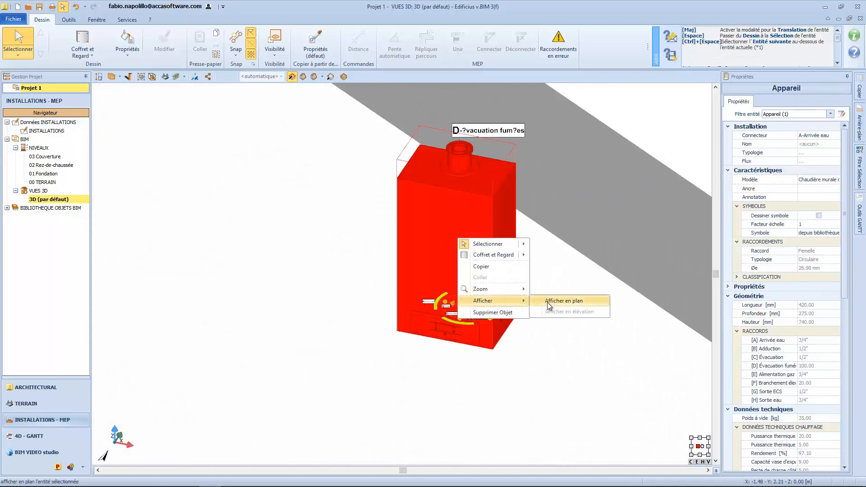
pyautogui.click(544, 302)
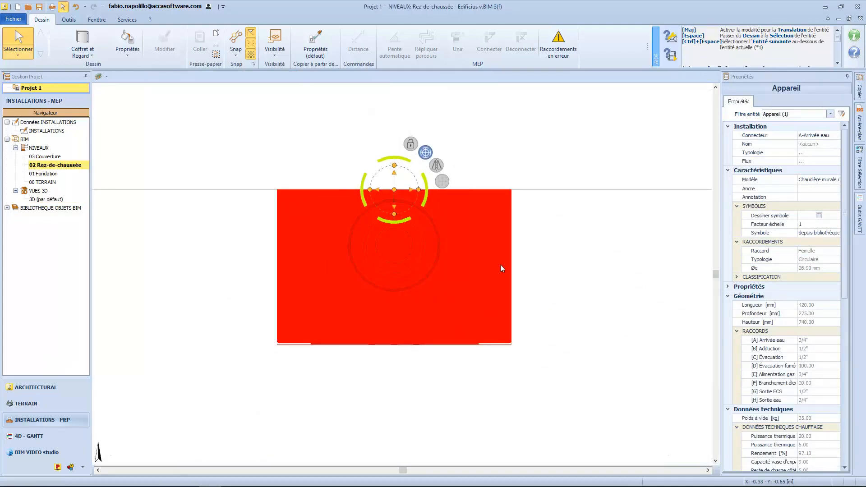
pyautogui.rightClick(477, 304)
pyautogui.moveTo(526, 362)
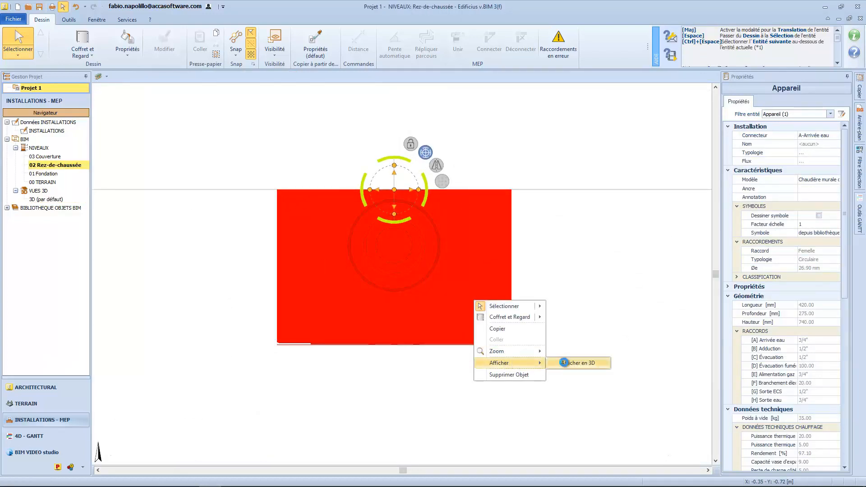
pyautogui.click(573, 363)
# Start a mechanical pressure pipe and assign it to the Chauffage installation.
pyautogui.scroll(-5, 426, 334)
pyautogui.moveTo(427, 334); pyautogui.dragTo(395, 365, button='middle')
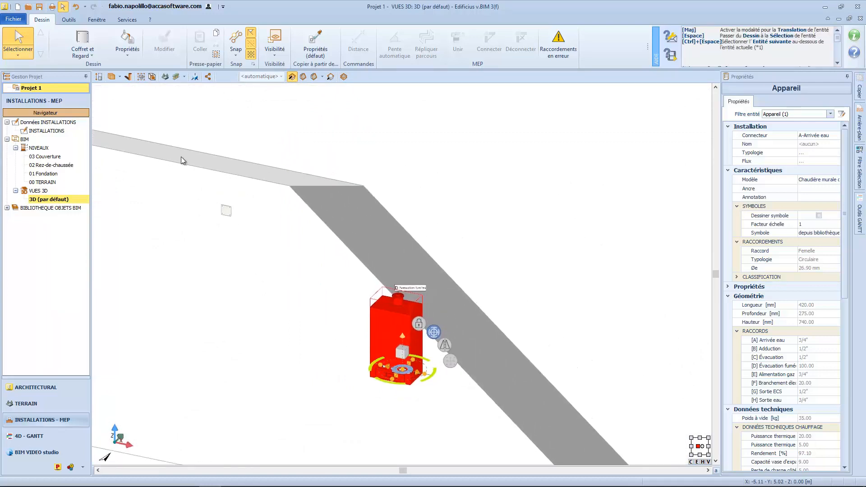
pyautogui.click(84, 56)
pyautogui.moveTo(104, 71)
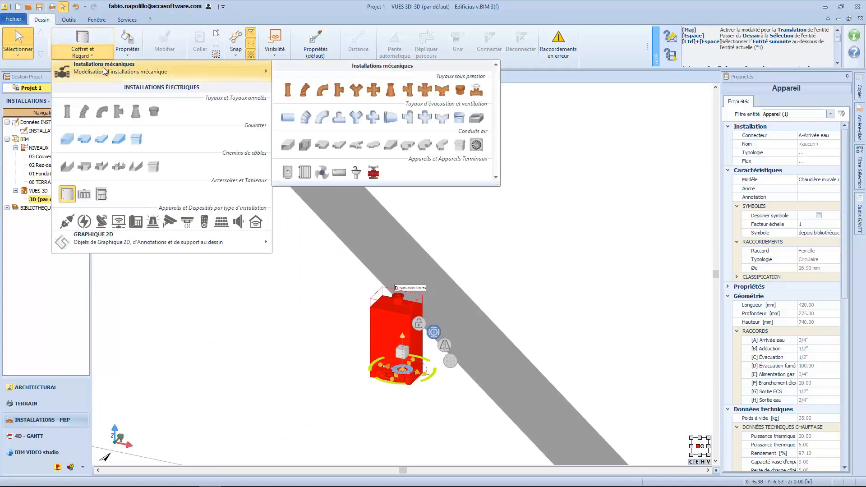
pyautogui.click(287, 90)
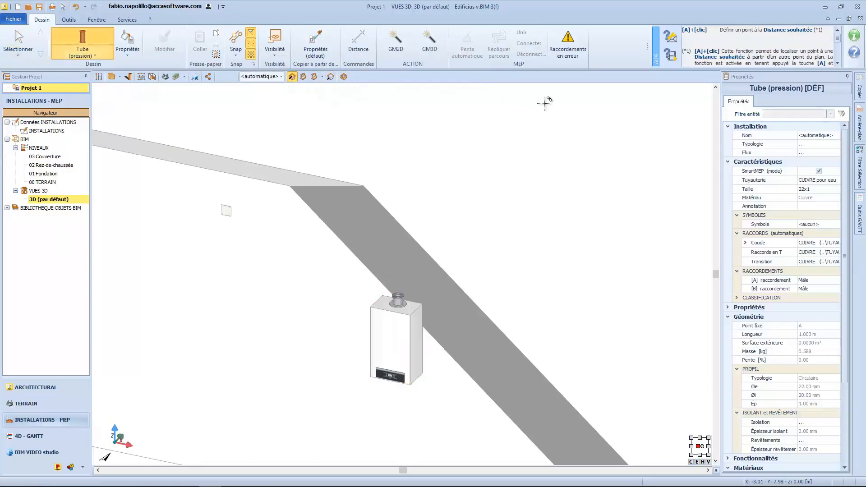
pyautogui.click(816, 135)
pyautogui.click(816, 136)
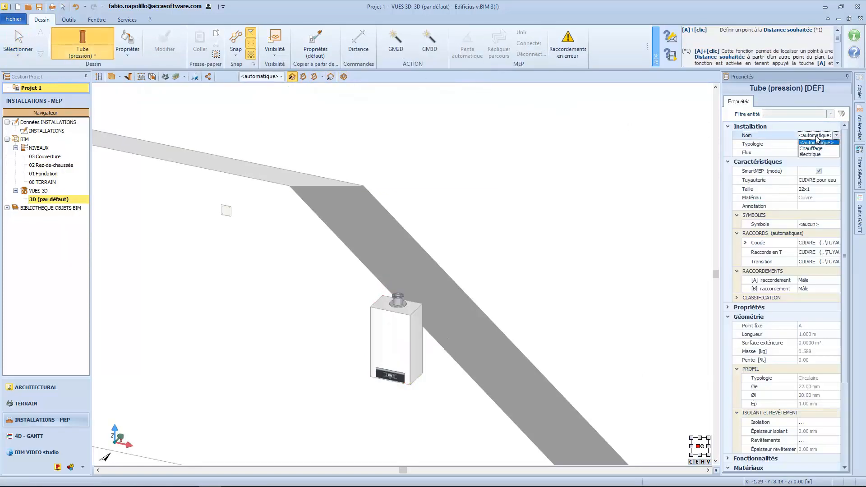
pyautogui.click(809, 149)
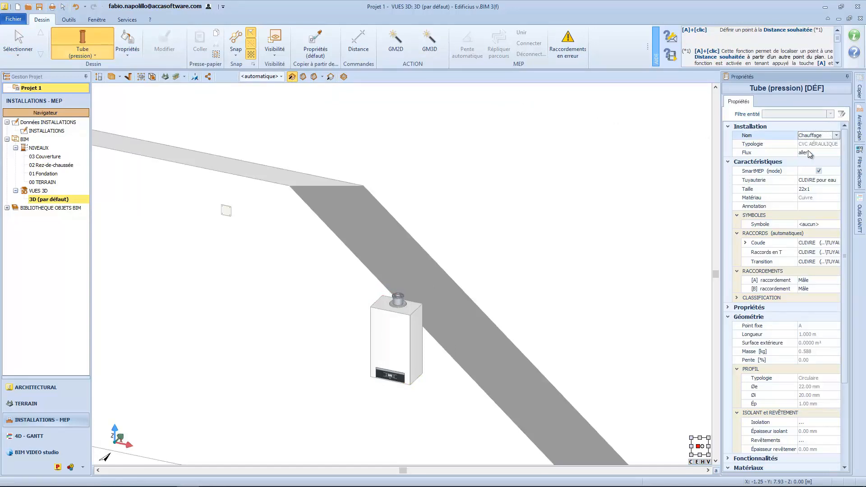
# Search the general BIM object library for acier and apply ACIER Inox Ép. 3.05 as the pressure pipe type.
pyautogui.click(800, 180)
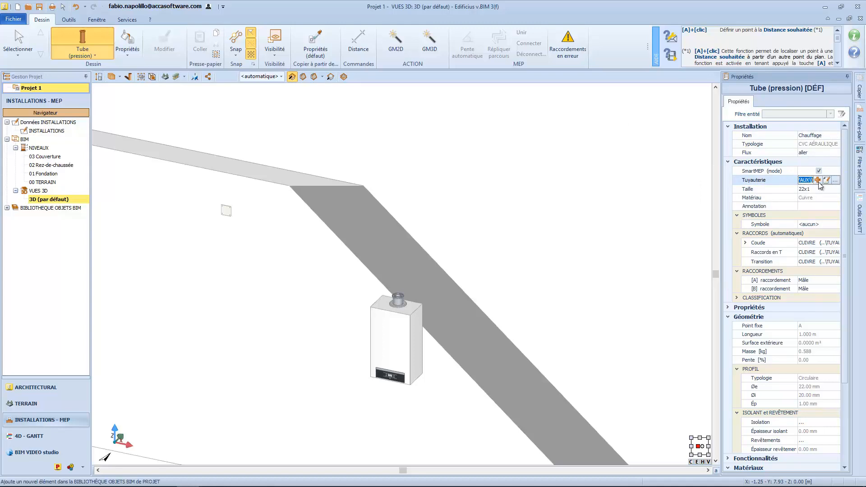
pyautogui.click(835, 180)
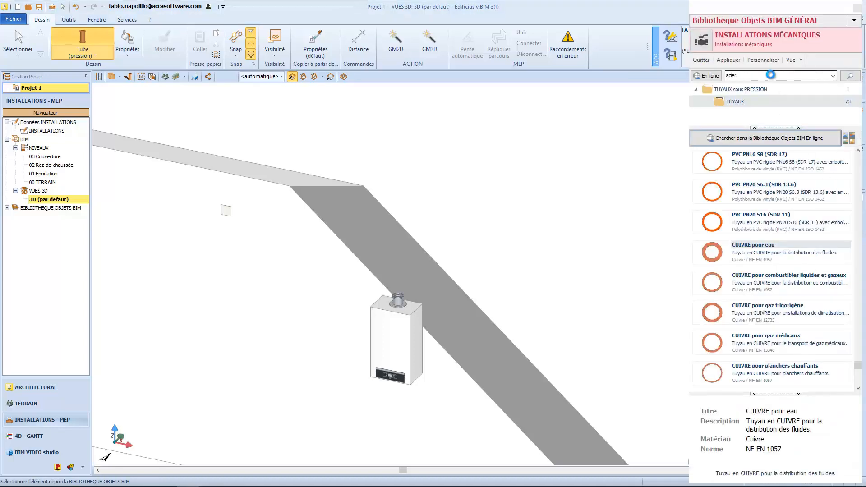
pyautogui.scroll(-1, 704, 280)
pyautogui.click(701, 276)
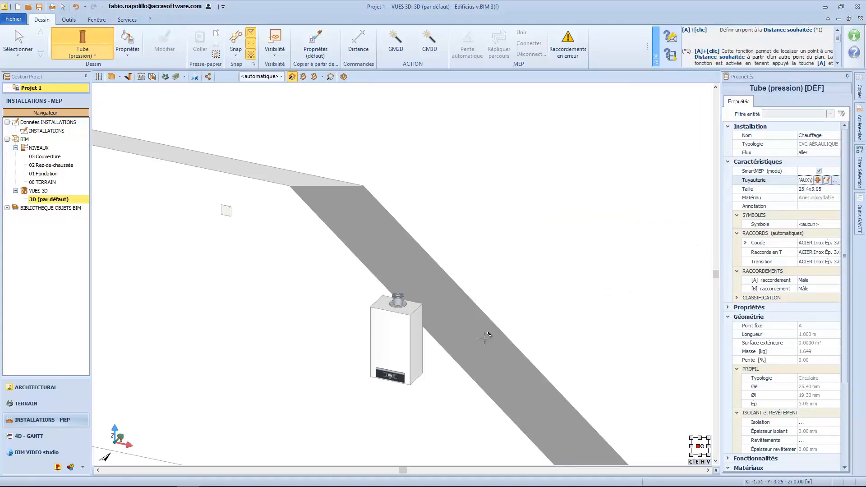
# Try to start the pipe from the leftmost connector under the boiler, using the dimension best suited to that connector.
pyautogui.moveTo(482, 340); pyautogui.dragTo(469, 306, button='middle')
pyautogui.scroll(6, 471, 303)
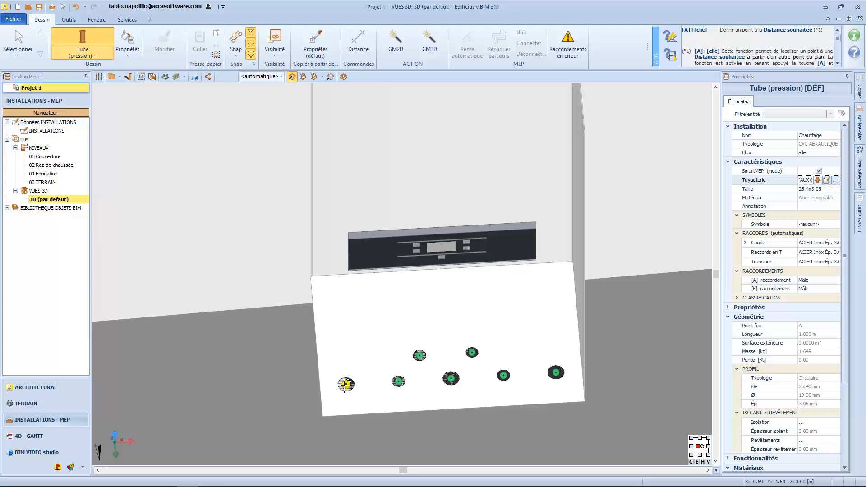
pyautogui.click(346, 384)
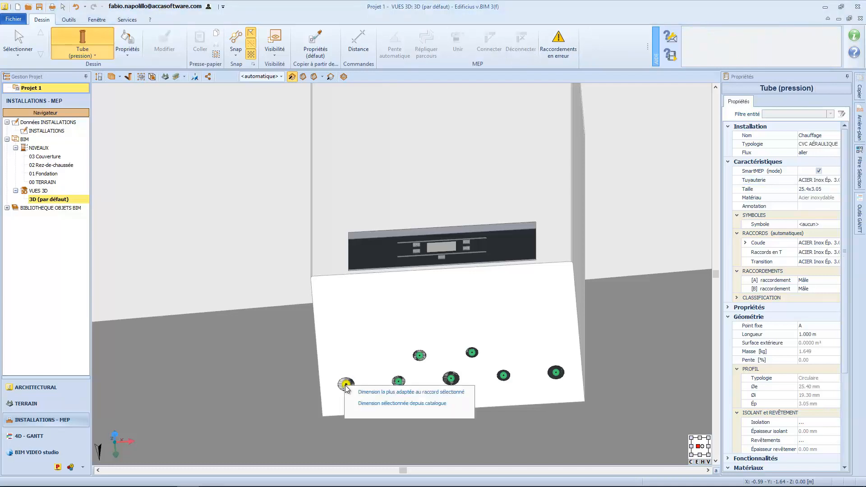
pyautogui.click(382, 394)
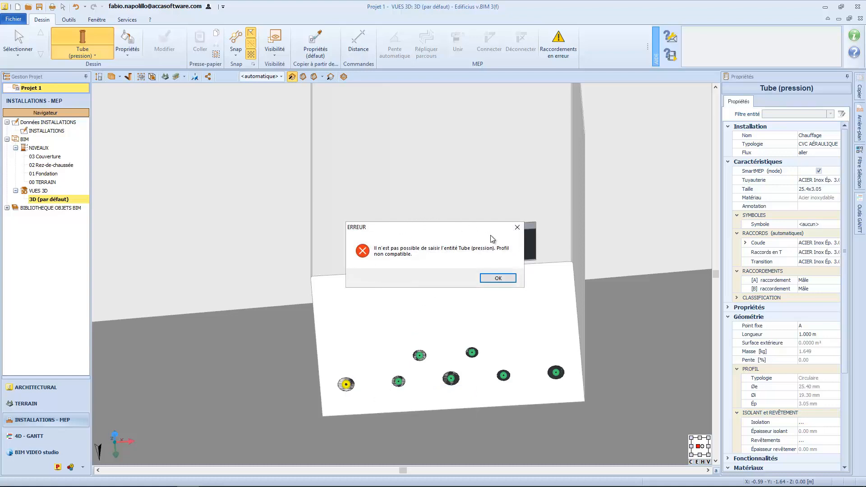
pyautogui.click(496, 278)
# Apply ACIER série légère from the general BIM object library as the pressure pipe's piping type.
pyautogui.click(812, 180)
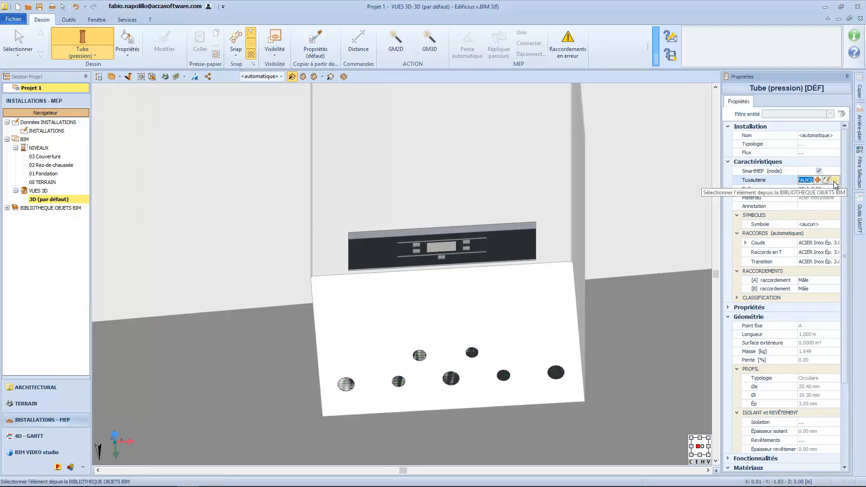
pyautogui.click(834, 182)
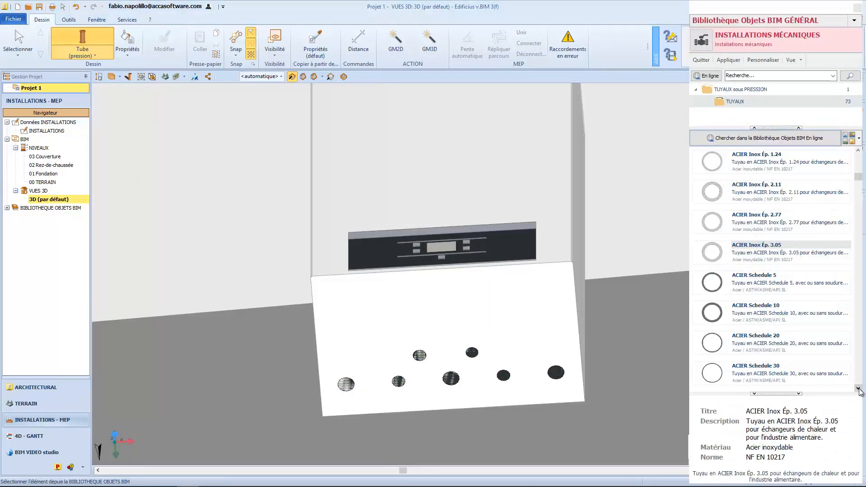
pyautogui.click(859, 388)
pyautogui.click(859, 389)
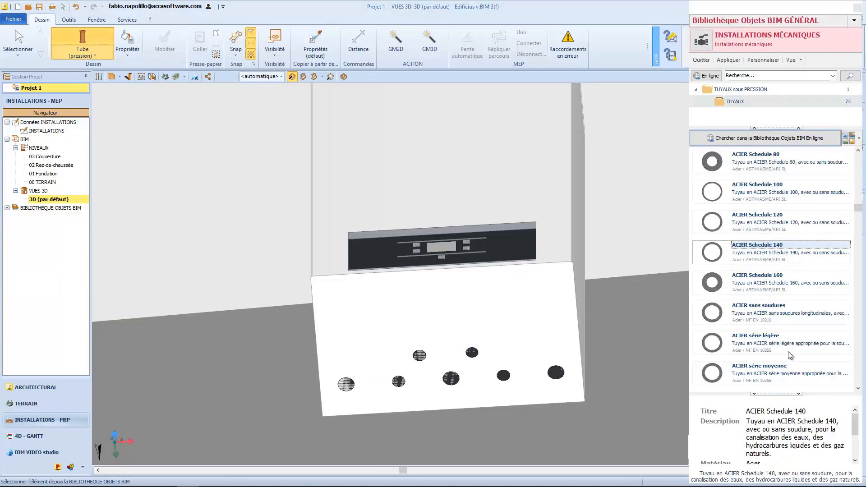
pyautogui.click(788, 351)
pyautogui.click(726, 60)
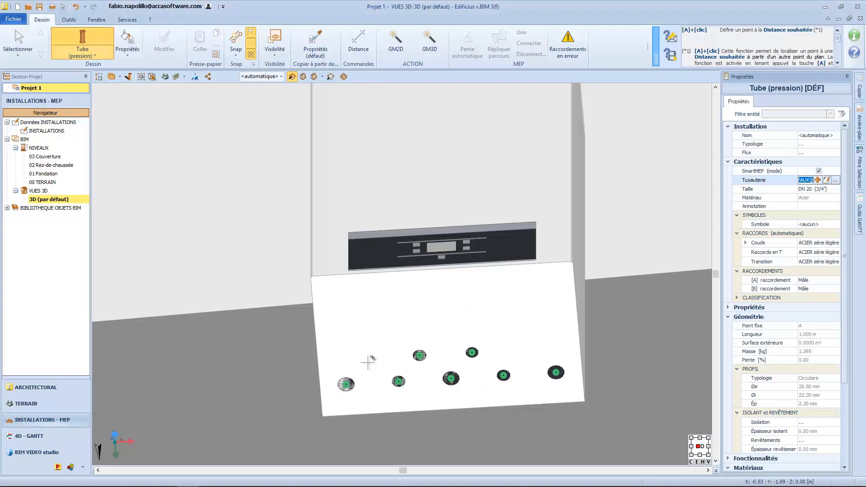
# Draw a DN 20 (3/4") pressure pipe about 0.05 m long down from the boiler's leftmost connector.
pyautogui.click(346, 384)
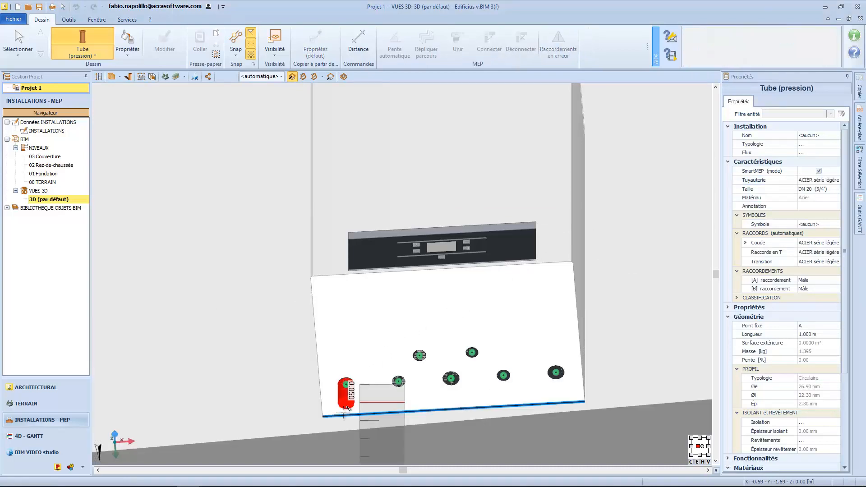
pyautogui.click(348, 411)
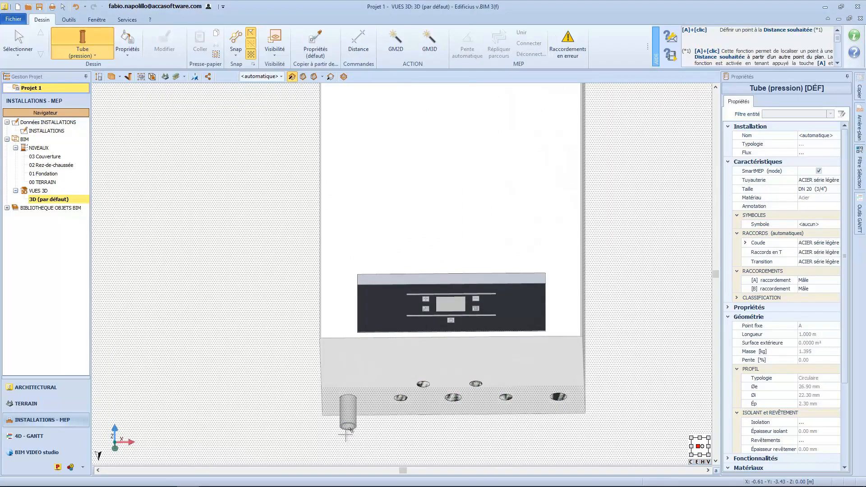
# Draw a DN 15 (1/2") pipe about 0.05 m down from the boiler's leftmost connector using the catalogue dimension, and select its transition fitting.
pyautogui.click(352, 403)
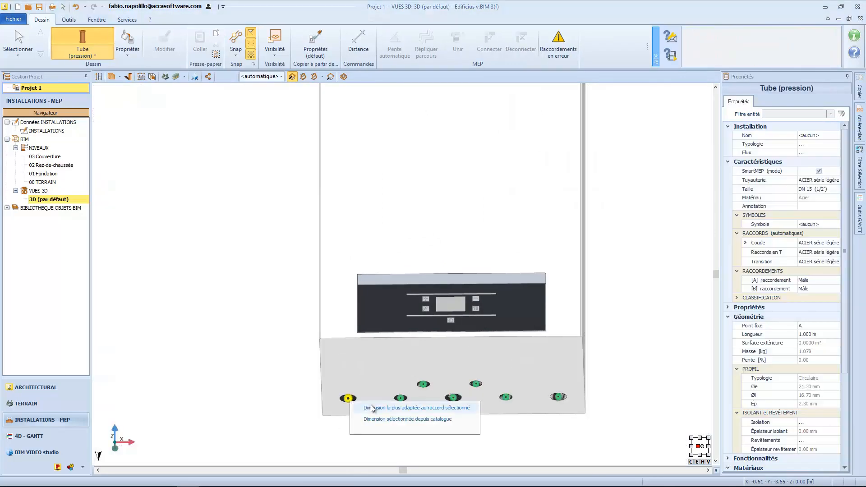
pyautogui.click(373, 419)
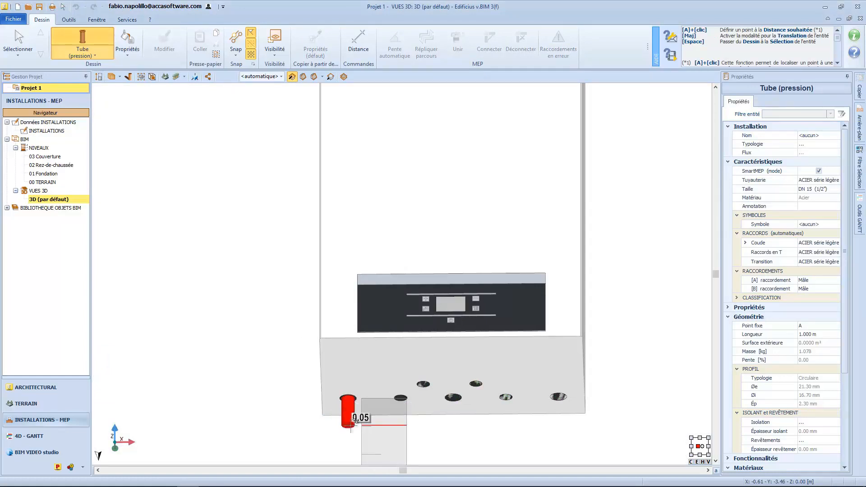
pyautogui.click(354, 419)
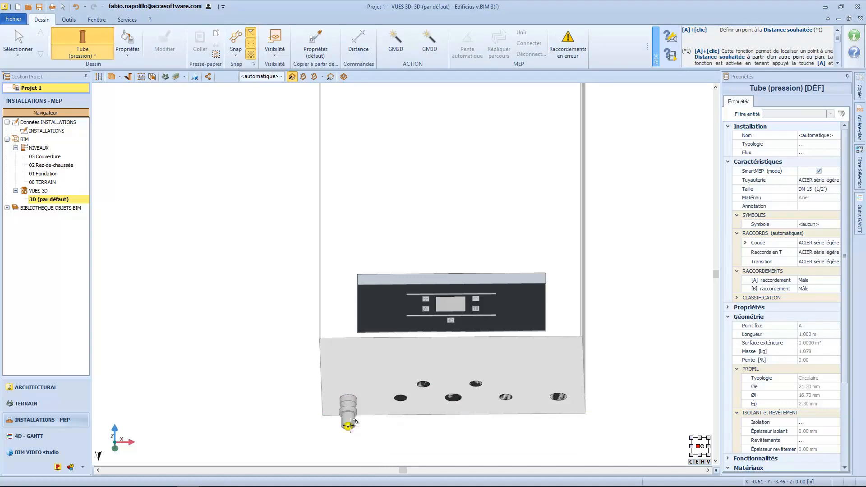
pyautogui.press('Escape')
pyautogui.click(347, 402)
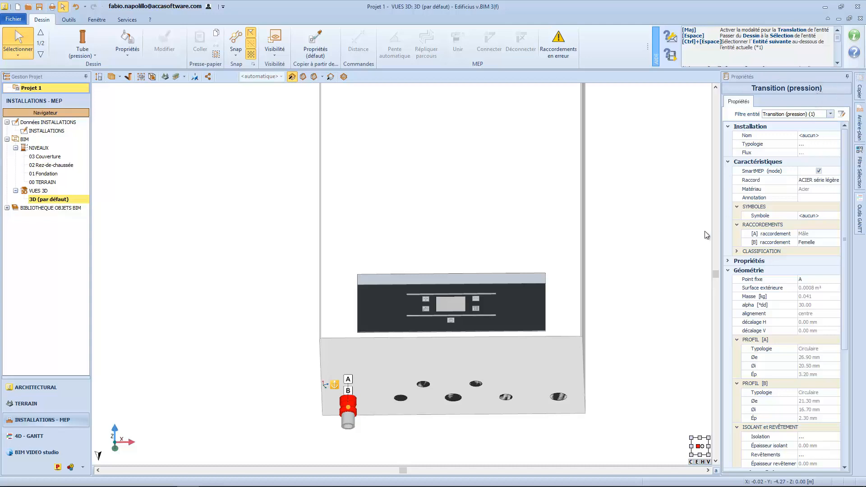
# Extend the pipe from its lower end with a horizontal run about 0.09 m long, perpendicular to the wall, ending inside it.
pyautogui.moveTo(657, 298); pyautogui.dragTo(657, 312, button='middle')
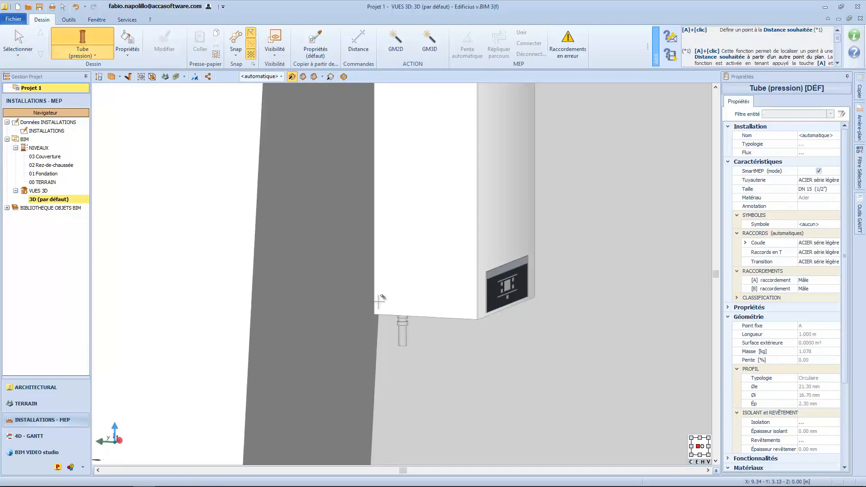
pyautogui.click(403, 345)
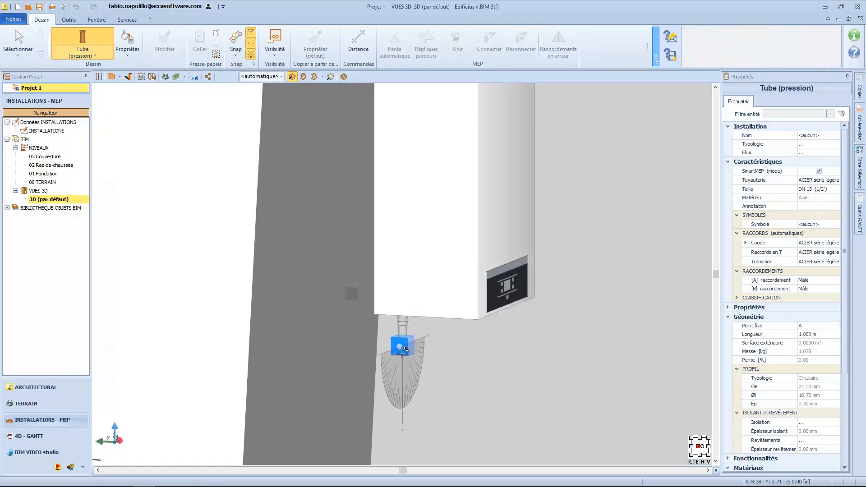
pyautogui.click(400, 347)
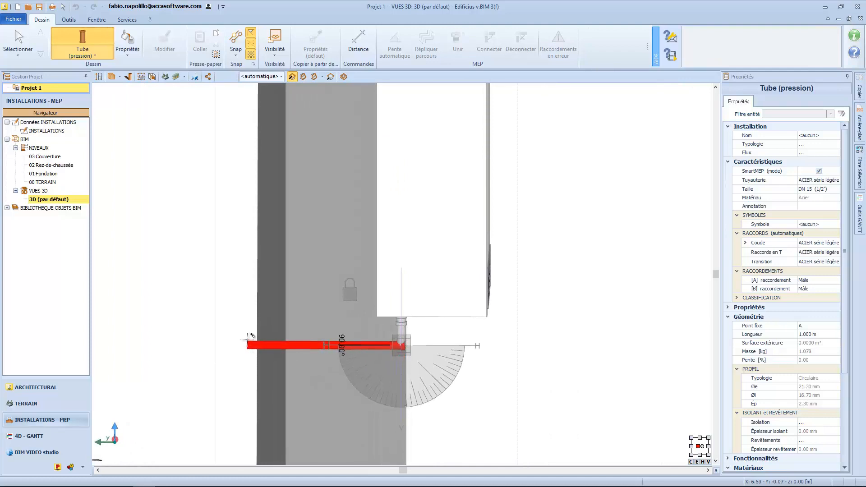
pyautogui.click(252, 343)
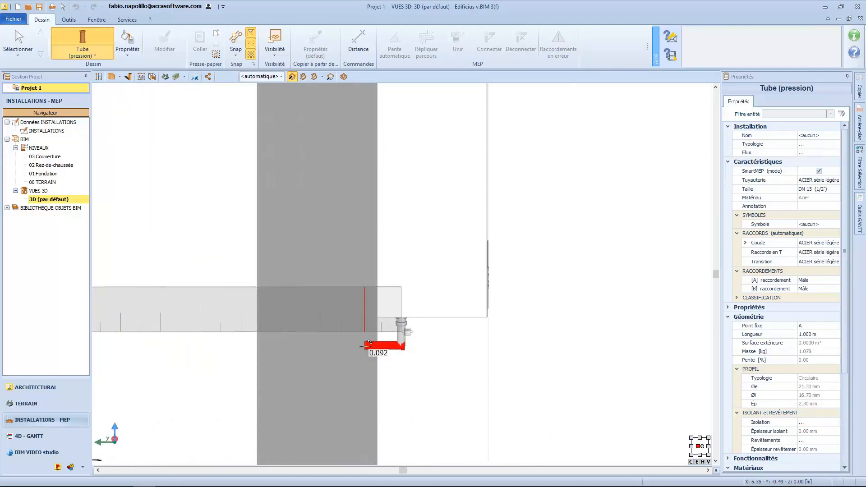
pyautogui.click(364, 346)
pyautogui.click(18, 43)
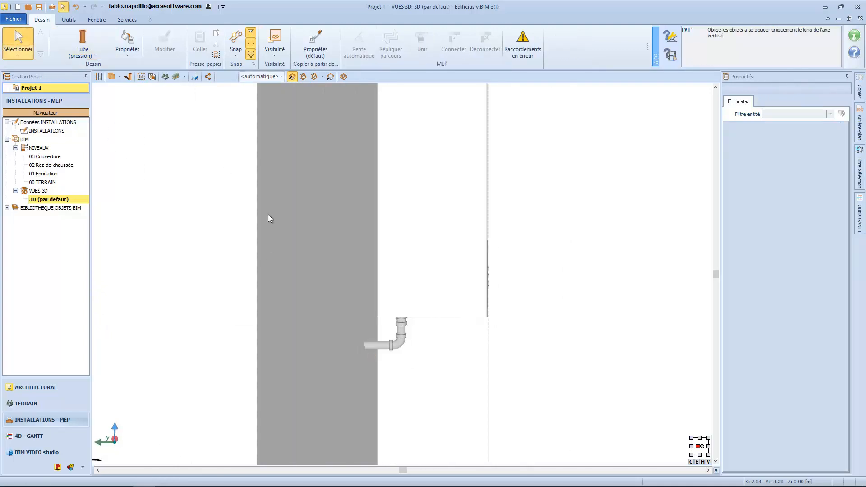
pyautogui.click(400, 344)
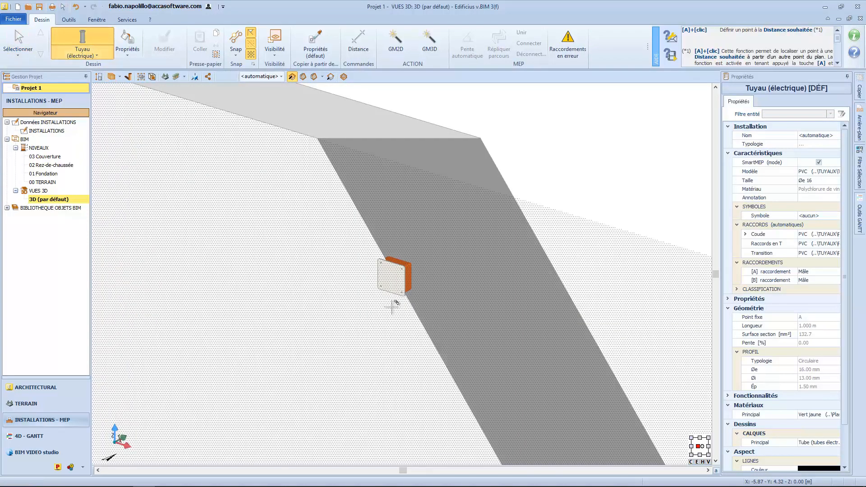
# Draw a vertical Øe 16 PVC electrical conduit from the underside of the junction box down about 2.3 m to the outlet box's height.
pyautogui.moveTo(392, 307)
pyautogui.mouseDown(button='middle')
pyautogui.moveTo(402, 284)
pyautogui.moveTo(394, 278)
pyautogui.mouseUp(button='middle')
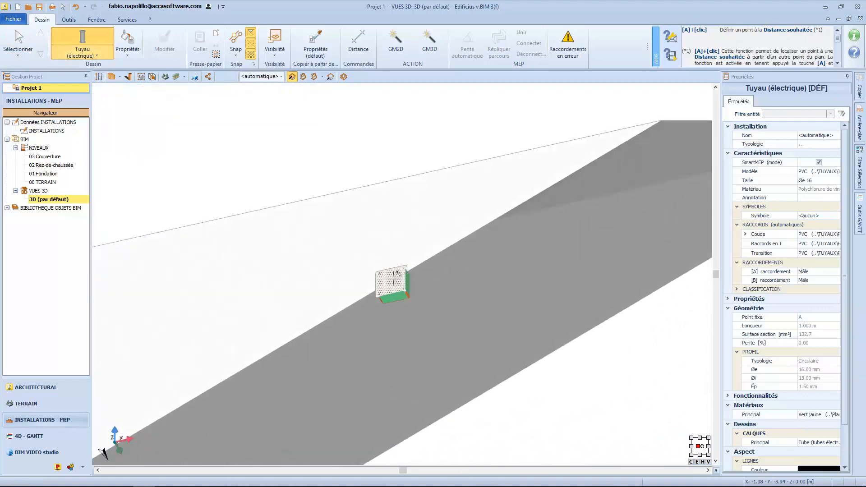
pyautogui.click(396, 294)
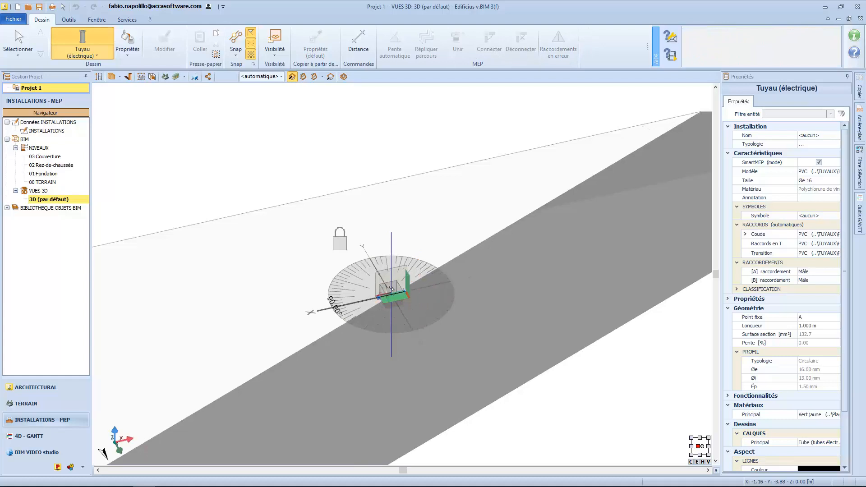
pyautogui.moveTo(396, 294); pyautogui.dragTo(404, 294, button='middle')
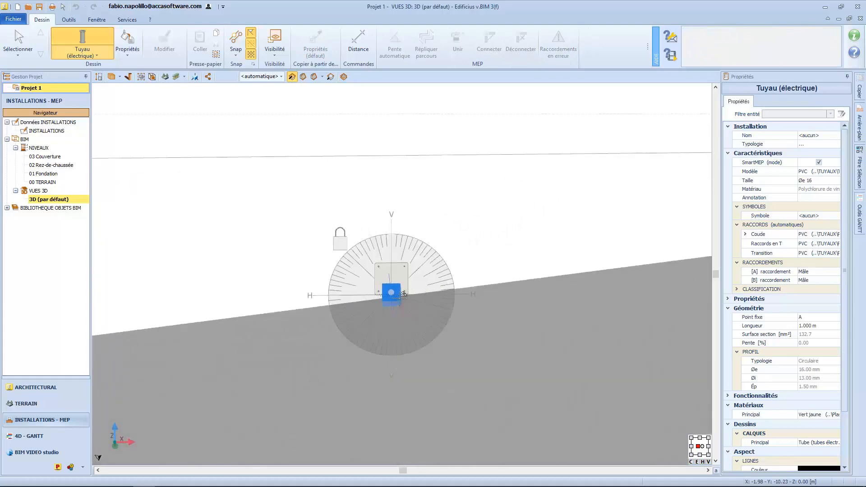
pyautogui.moveTo(396, 357); pyautogui.dragTo(402, 186, button='middle')
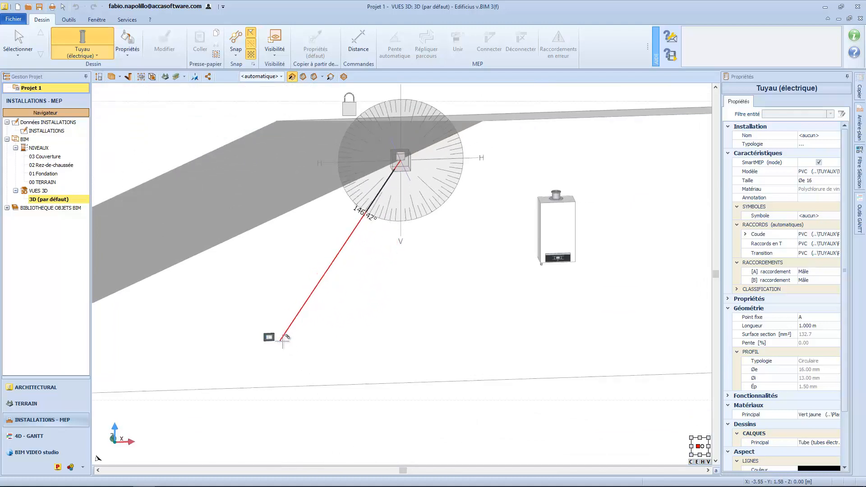
pyautogui.click(405, 335)
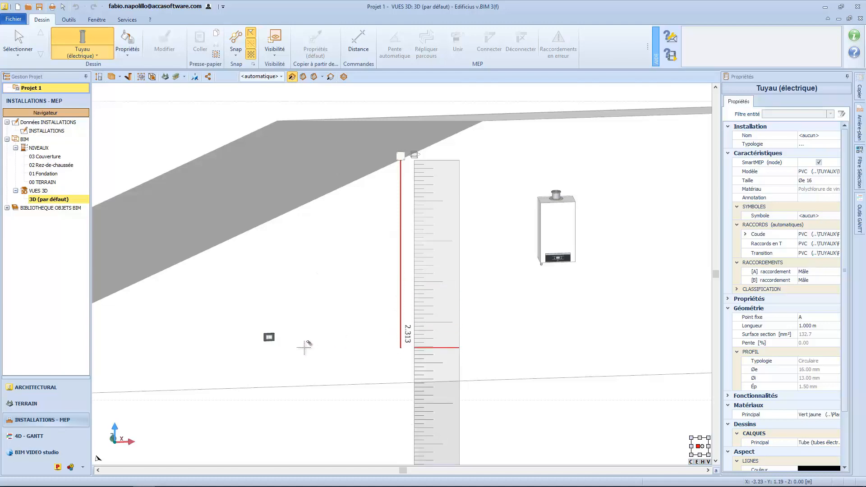
pyautogui.click(271, 337)
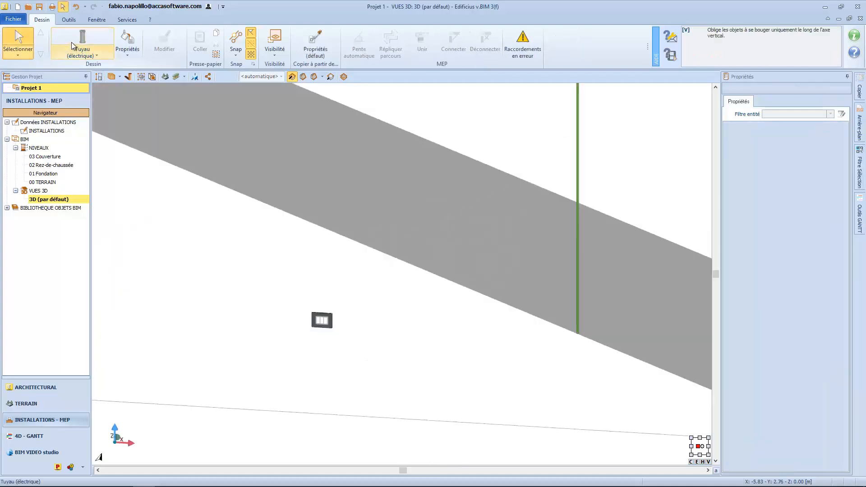
# Draw a horizontal electrical conduit from the vertical conduit's lower end to the side of the three-module outlet box.
pyautogui.click(83, 39)
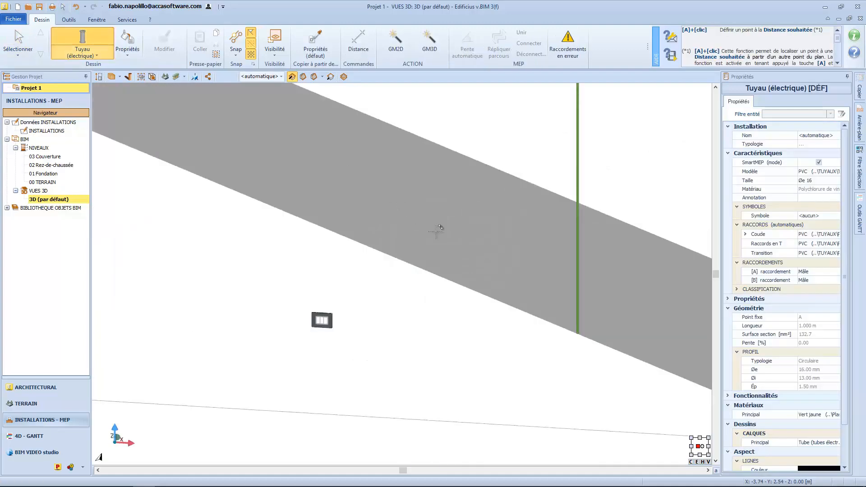
pyautogui.click(578, 333)
pyautogui.click(577, 327)
pyautogui.moveTo(565, 335); pyautogui.dragTo(565, 356, button='middle')
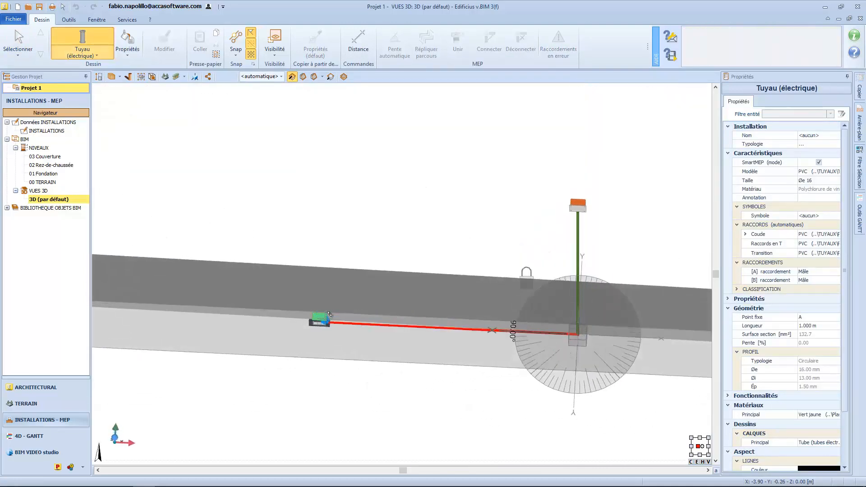
pyautogui.moveTo(319, 317)
pyautogui.mouseDown(button='middle')
pyautogui.moveTo(301, 307)
pyautogui.moveTo(318, 321)
pyautogui.moveTo(314, 328)
pyautogui.mouseUp(button='middle')
pyautogui.scroll(5, 331, 328)
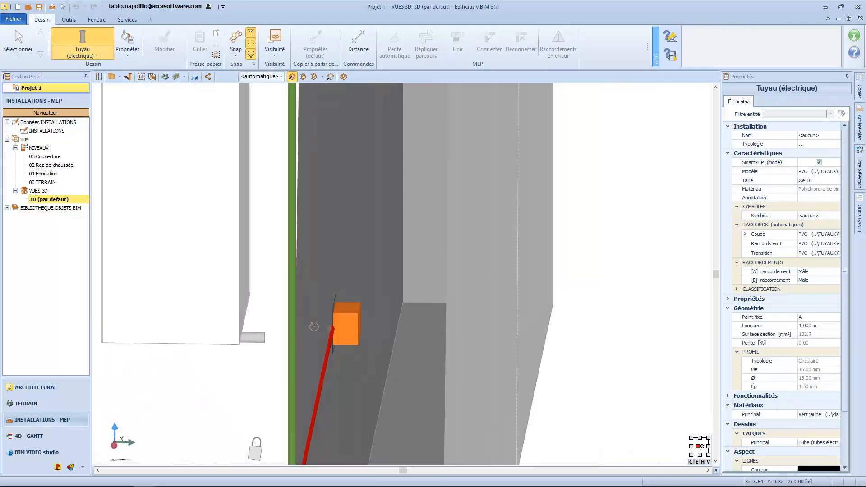
pyautogui.click(346, 324)
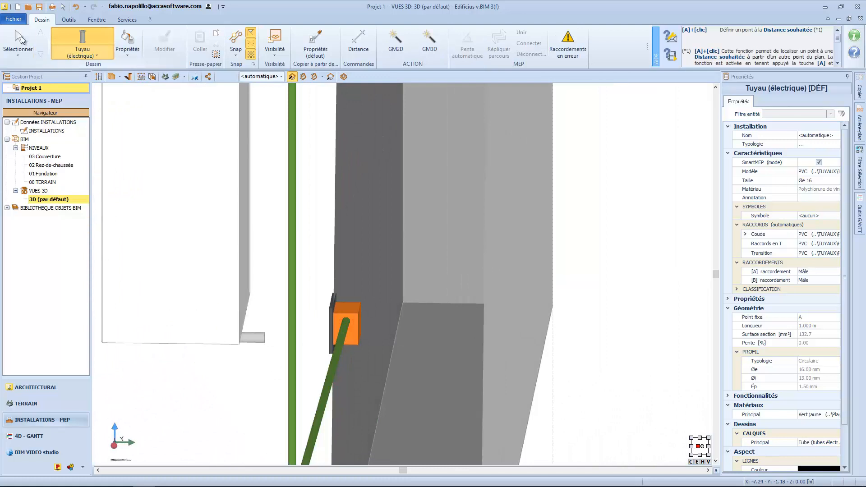
pyautogui.press('Escape')
pyautogui.moveTo(301, 347); pyautogui.dragTo(321, 362, button='right')
pyautogui.scroll(-5, 326, 344)
pyautogui.moveTo(321, 361); pyautogui.dragTo(441, 383, button='middle')
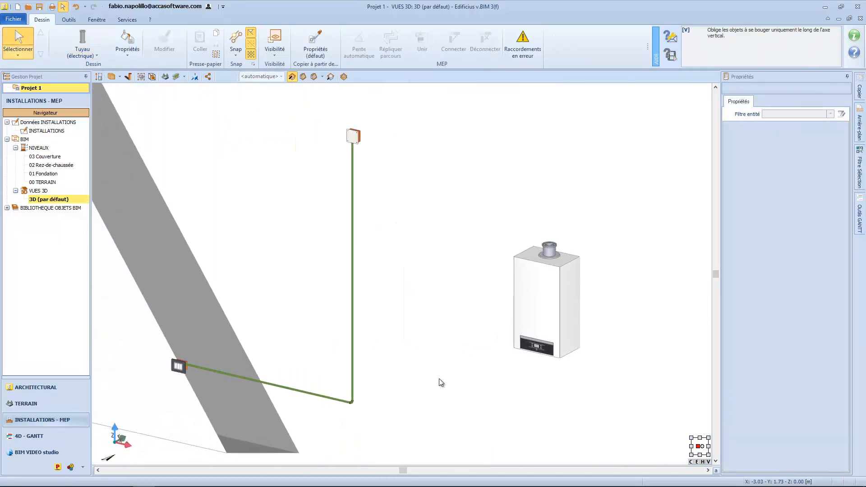